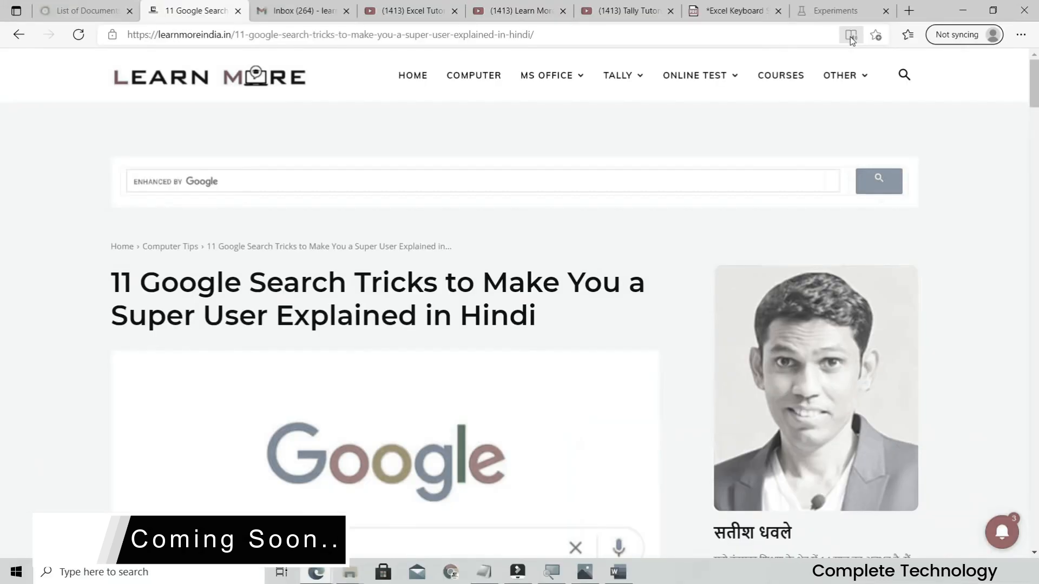
{"action": "left_click", "coordinate": [850, 35]}
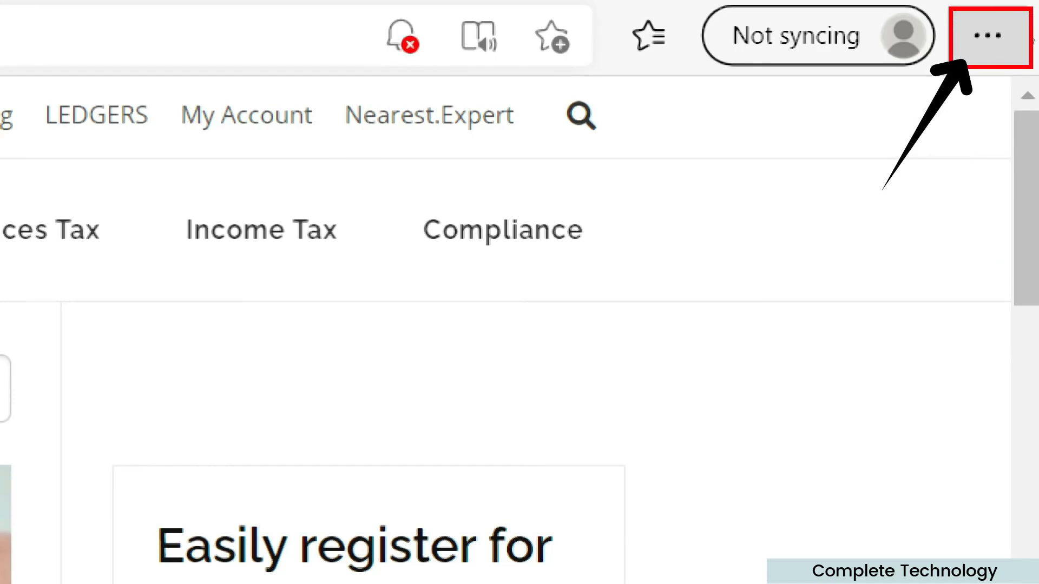
Start a new collection named "Learn More" and add the current GST registration page to it
{"action": "left_click", "coordinate": [1027, 38]}
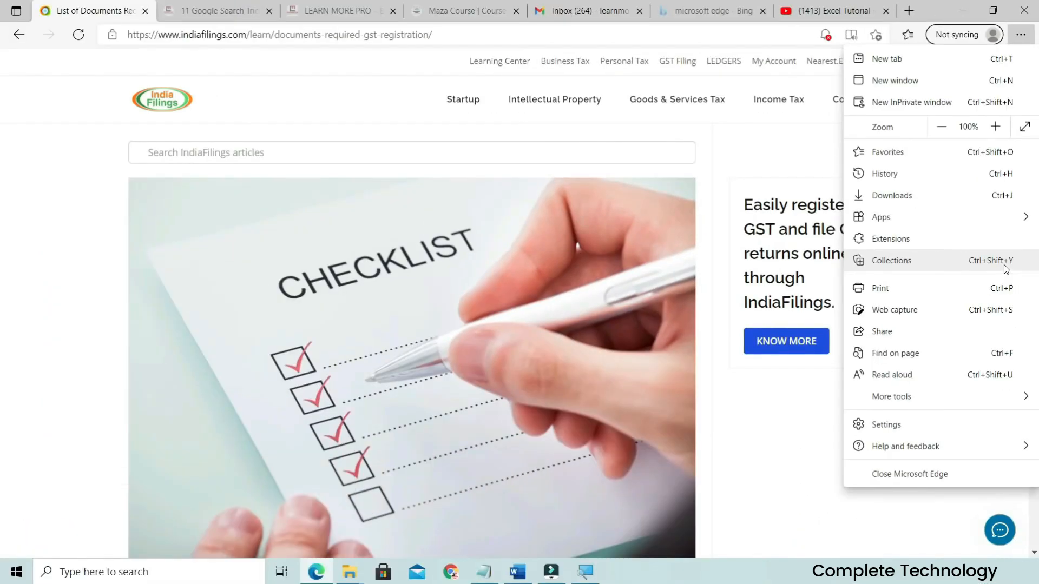
{"action": "key", "text": "Escape"}
{"action": "key", "text": "ctrl+shift+y"}
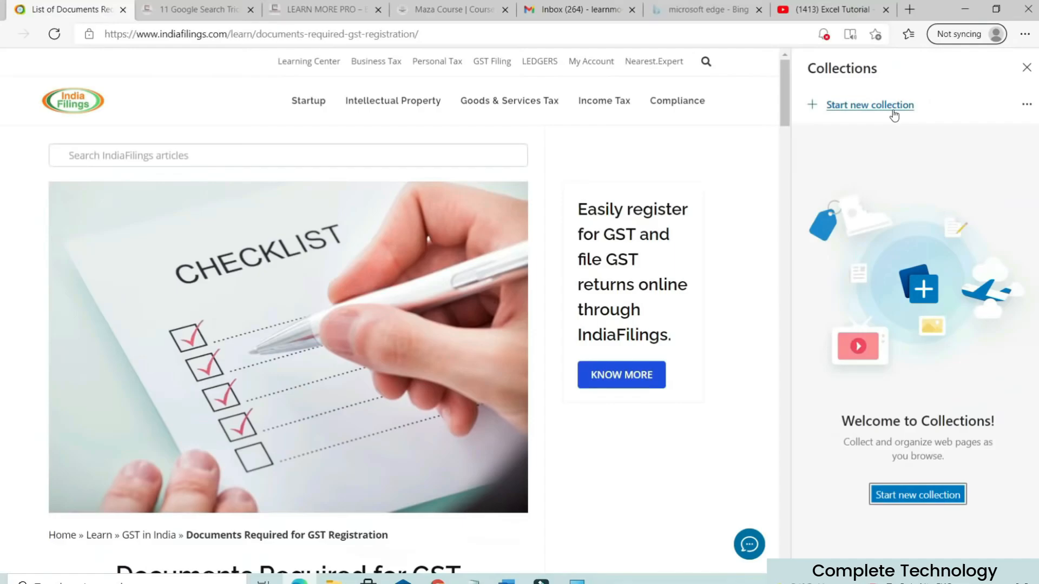
{"action": "left_click", "coordinate": [892, 111]}
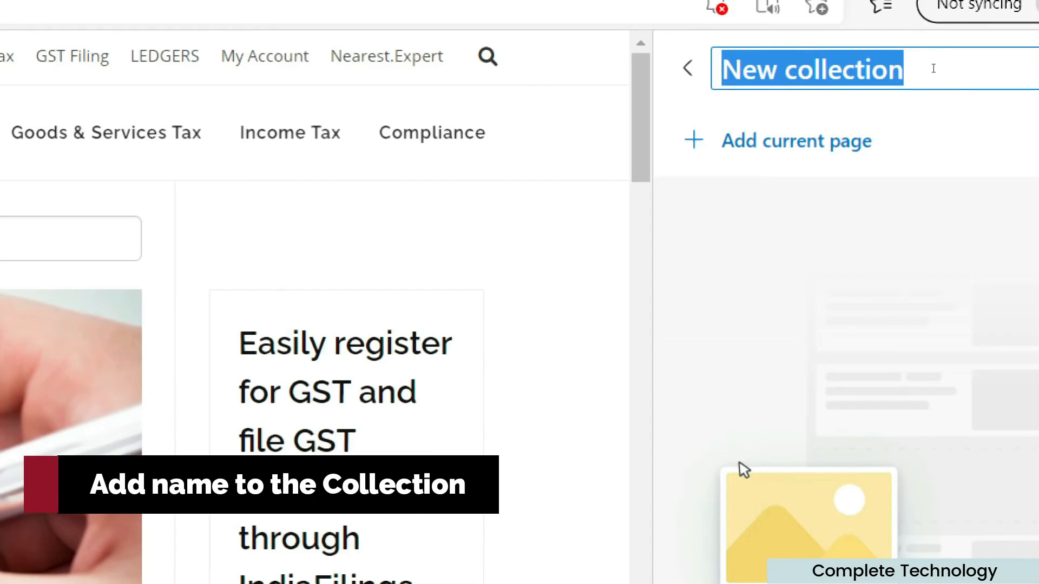
{"action": "type", "text": "Learn More"}
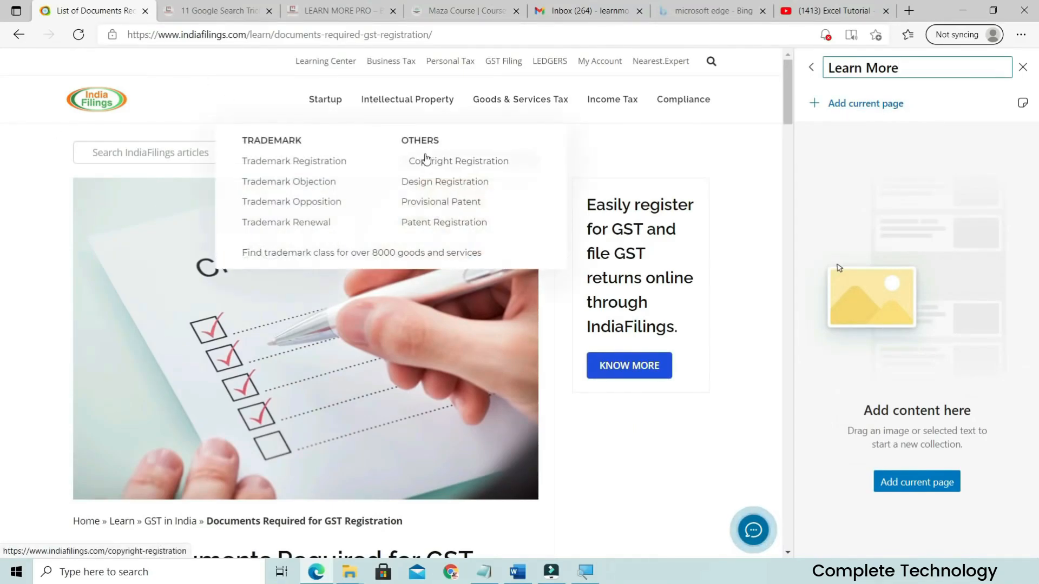
{"action": "left_click", "coordinate": [869, 107]}
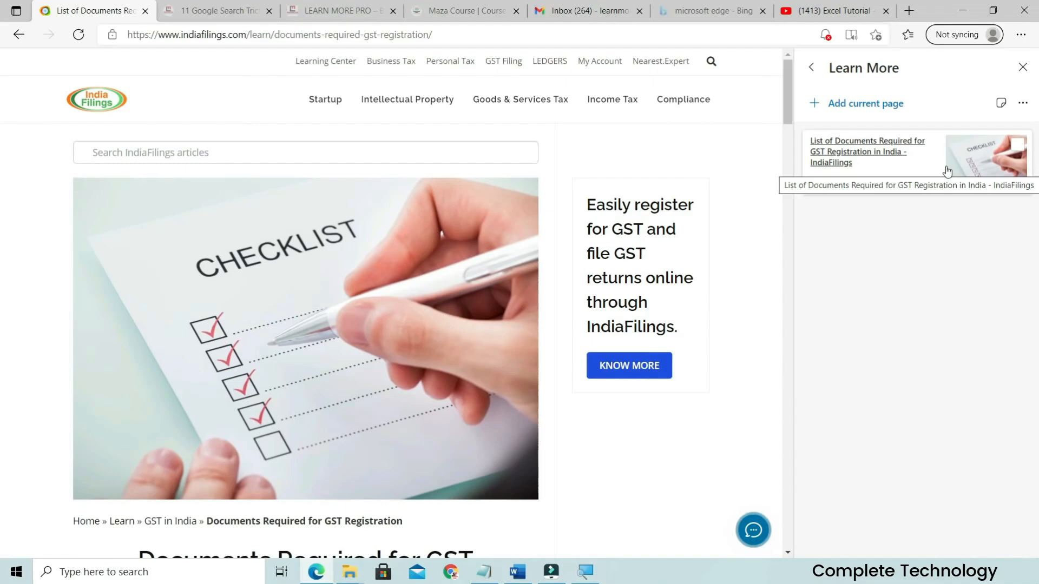
Add the paragraph under "Who Should Obtain GST Registration?" to the Learn More collection as a text item
{"action": "scroll", "coordinate": [598, 295], "scroll_direction": "down", "scroll_amount": 3}
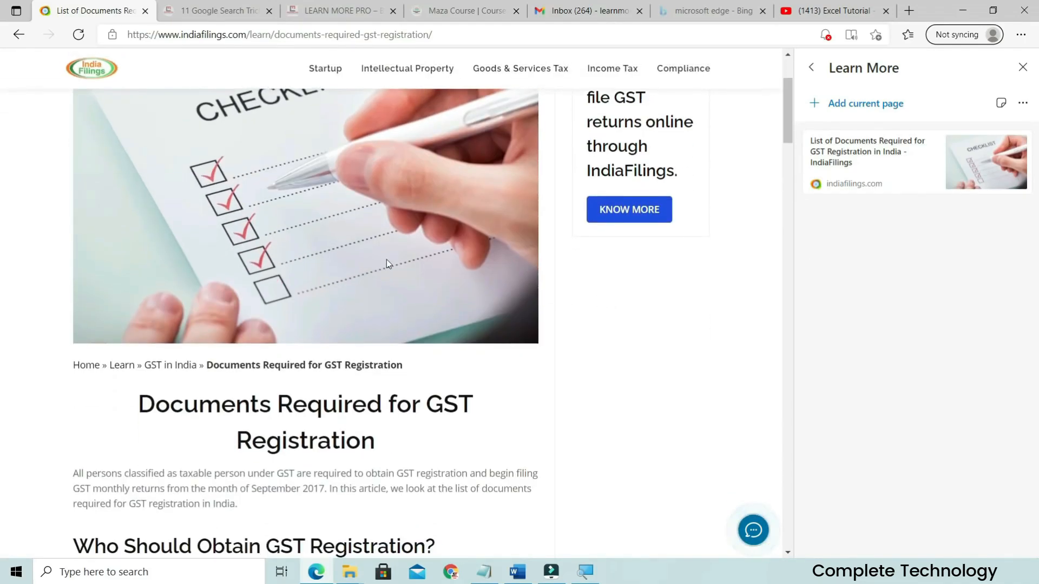
{"action": "scroll", "coordinate": [330, 254], "scroll_direction": "down", "scroll_amount": 5}
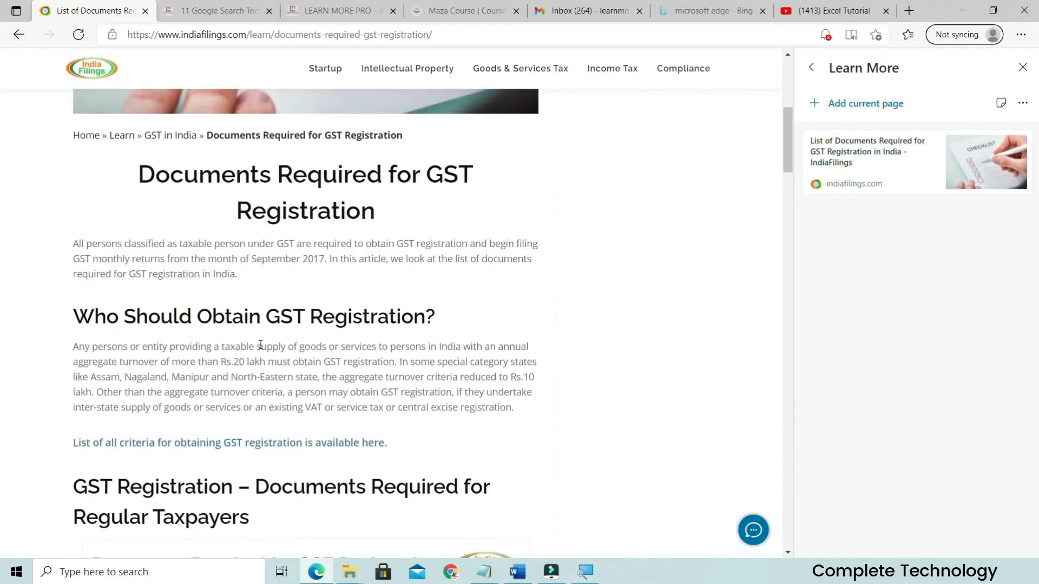
{"action": "left_click_drag", "start_coordinate": [524, 415], "coordinate": [70, 321]}
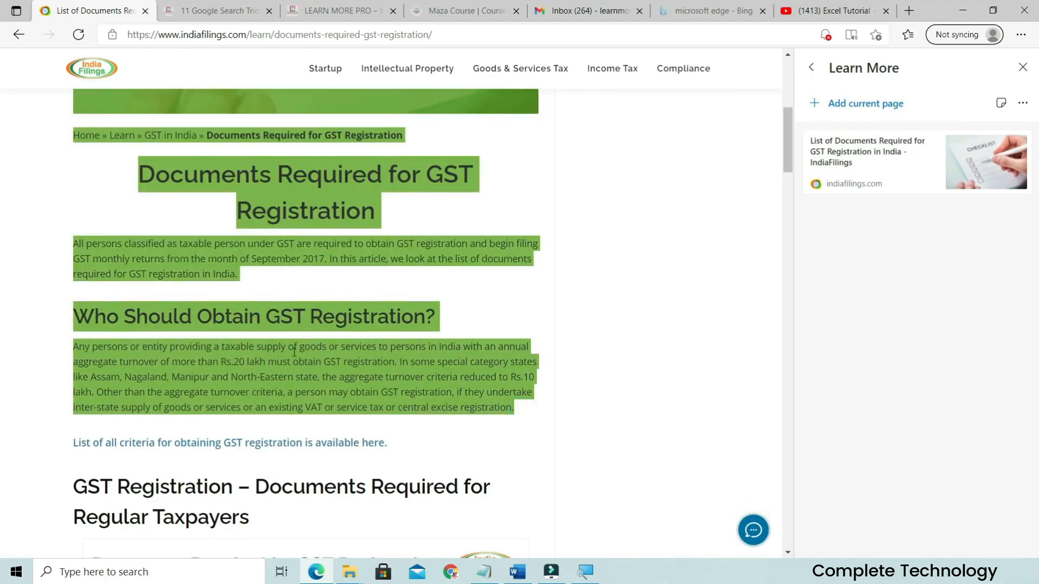
{"action": "left_click", "coordinate": [326, 350]}
{"action": "left_click_drag", "start_coordinate": [527, 411], "coordinate": [80, 356]}
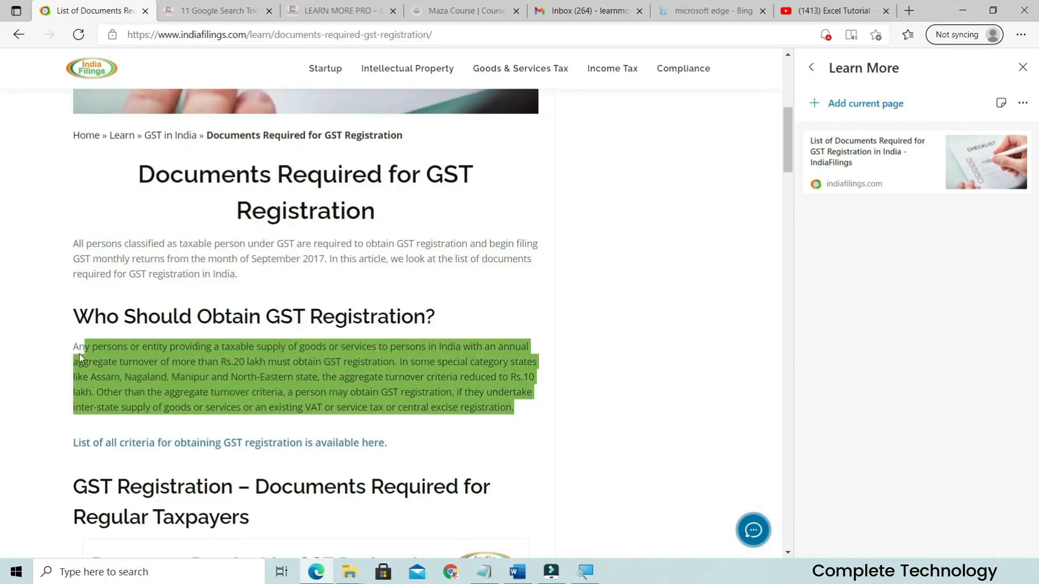
{"action": "left_click_drag", "start_coordinate": [281, 376], "coordinate": [910, 254]}
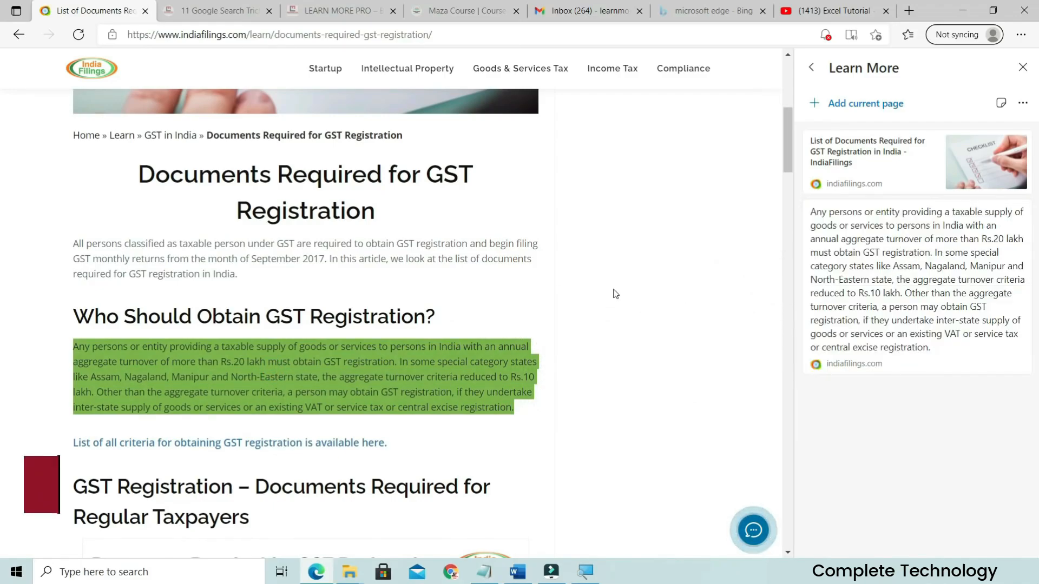
Add the article's checklist image to the Learn More collection
{"action": "scroll", "coordinate": [450, 194], "scroll_direction": "up", "scroll_amount": 5}
{"action": "left_click_drag", "start_coordinate": [381, 220], "coordinate": [895, 424]}
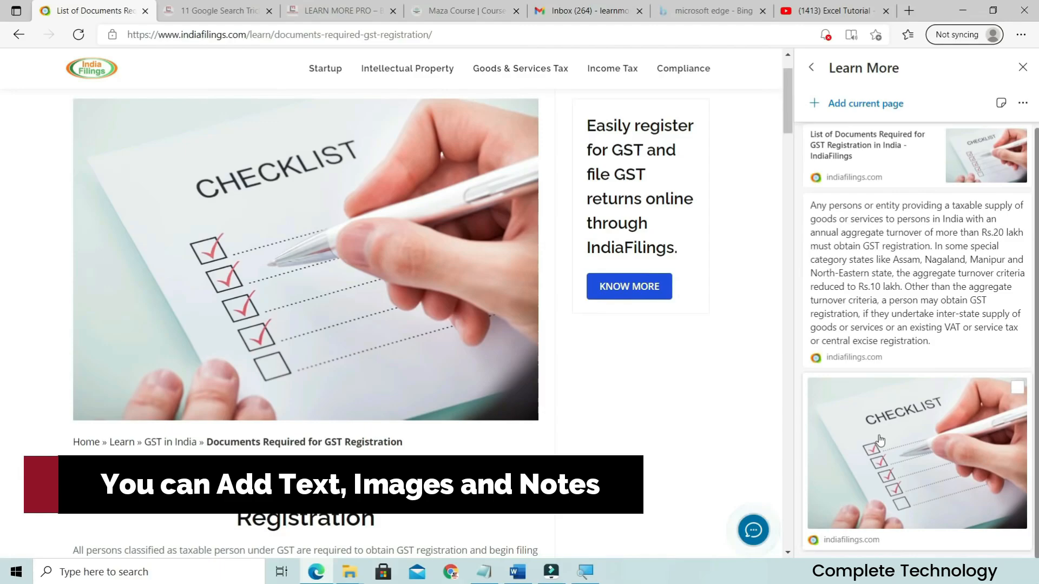
{"action": "scroll", "coordinate": [877, 436], "scroll_direction": "up", "scroll_amount": 1}
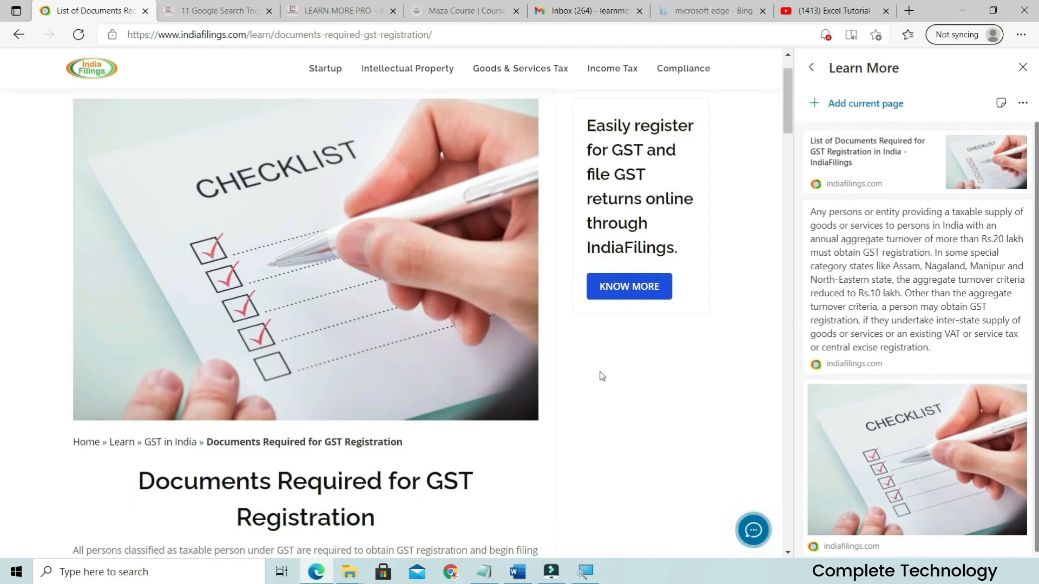
Add a note reading "GST Information" to the collection and move it above all other items
{"action": "scroll", "coordinate": [855, 303], "scroll_direction": "down", "scroll_amount": 1}
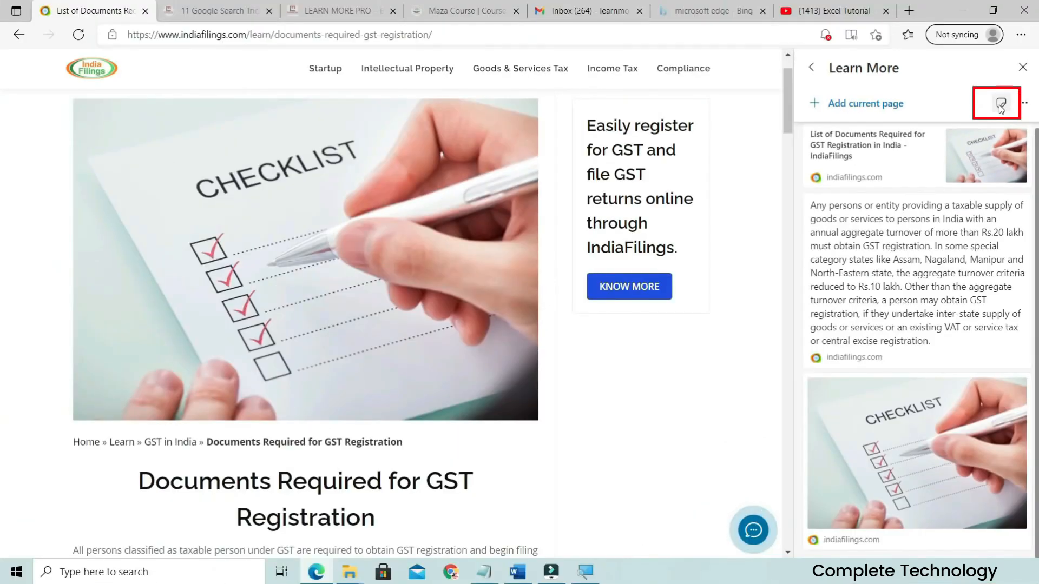
{"action": "left_click", "coordinate": [1000, 105]}
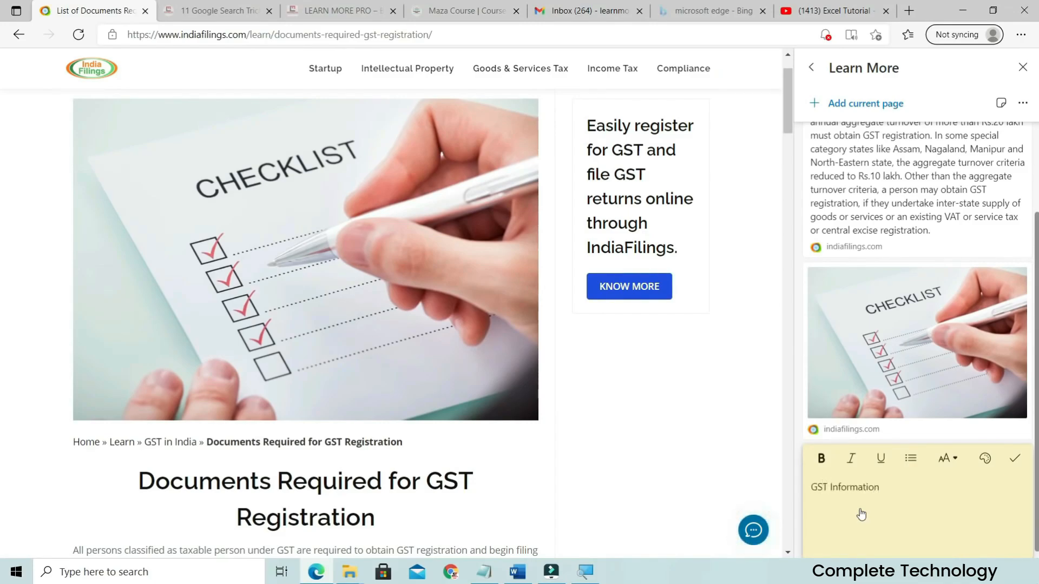
{"action": "left_click", "coordinate": [1013, 461]}
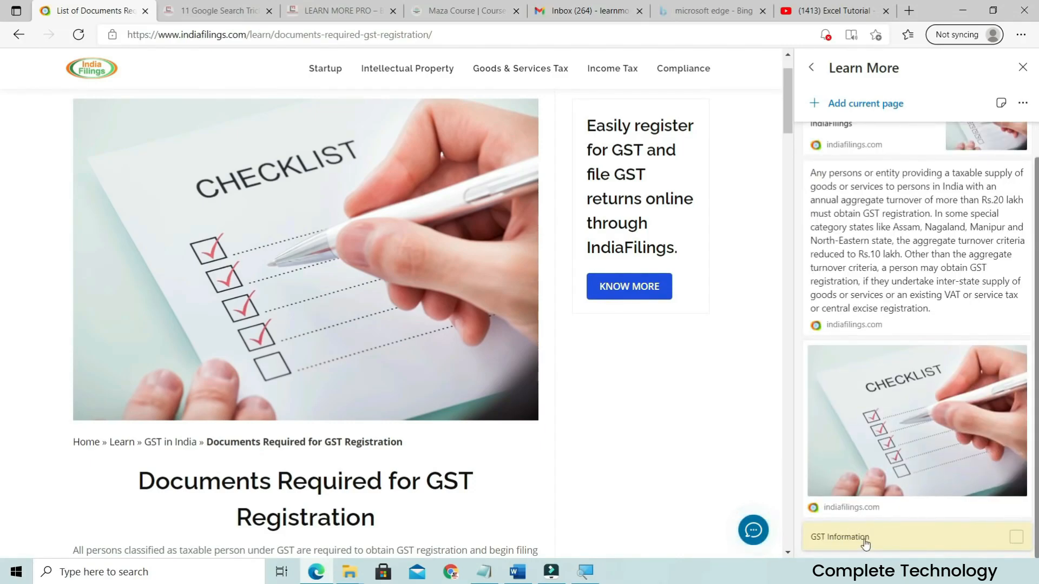
{"action": "left_click_drag", "start_coordinate": [877, 540], "coordinate": [849, 146]}
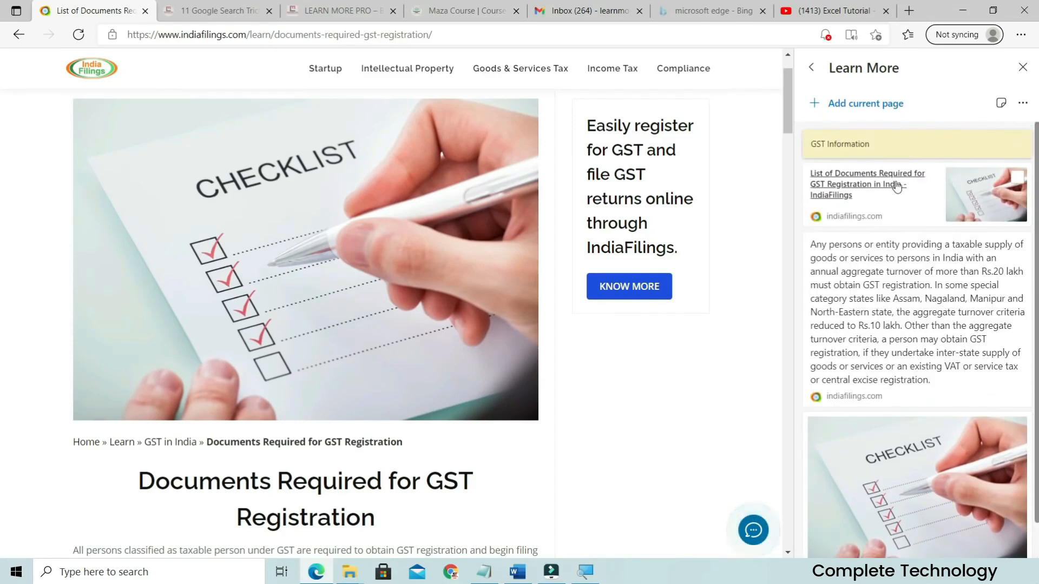
Start a second collection with the default name and add the learnmorepro.com home page to it
{"action": "scroll", "coordinate": [928, 187], "scroll_direction": "down", "scroll_amount": 1}
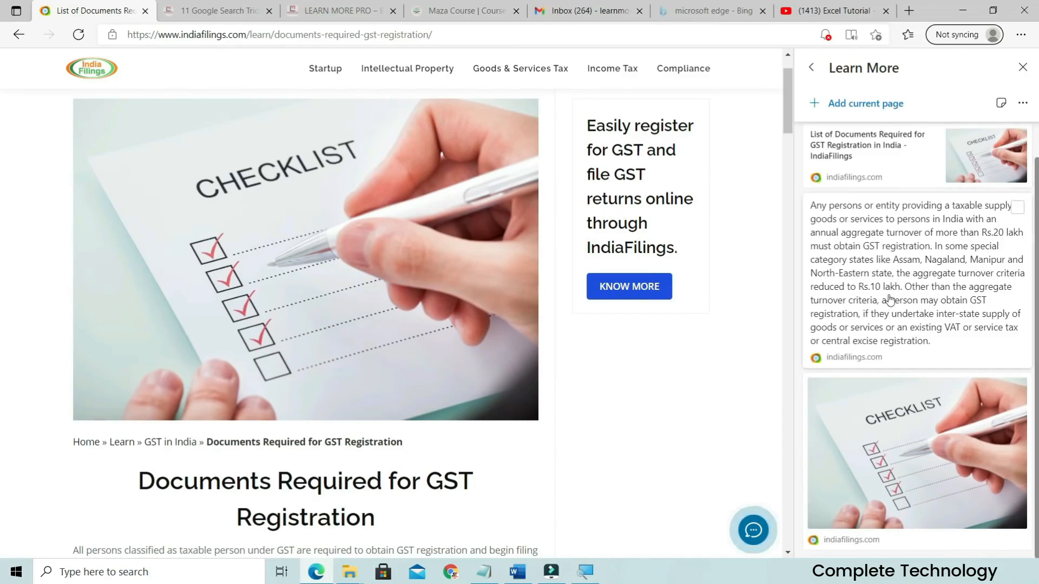
{"action": "scroll", "coordinate": [870, 158], "scroll_direction": "up", "scroll_amount": 1}
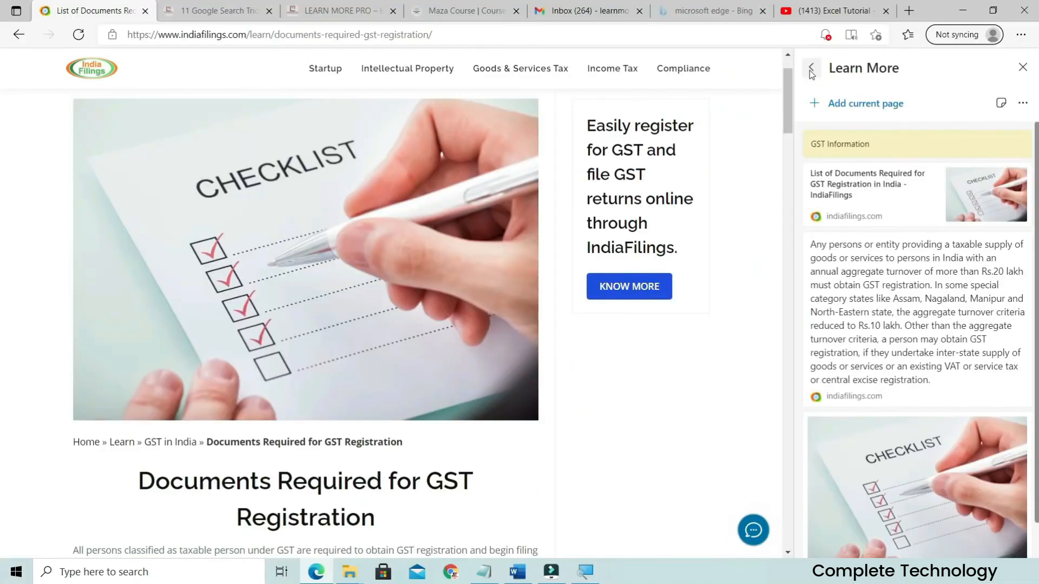
{"action": "left_click", "coordinate": [811, 69]}
{"action": "mouse_move", "coordinate": [881, 169]}
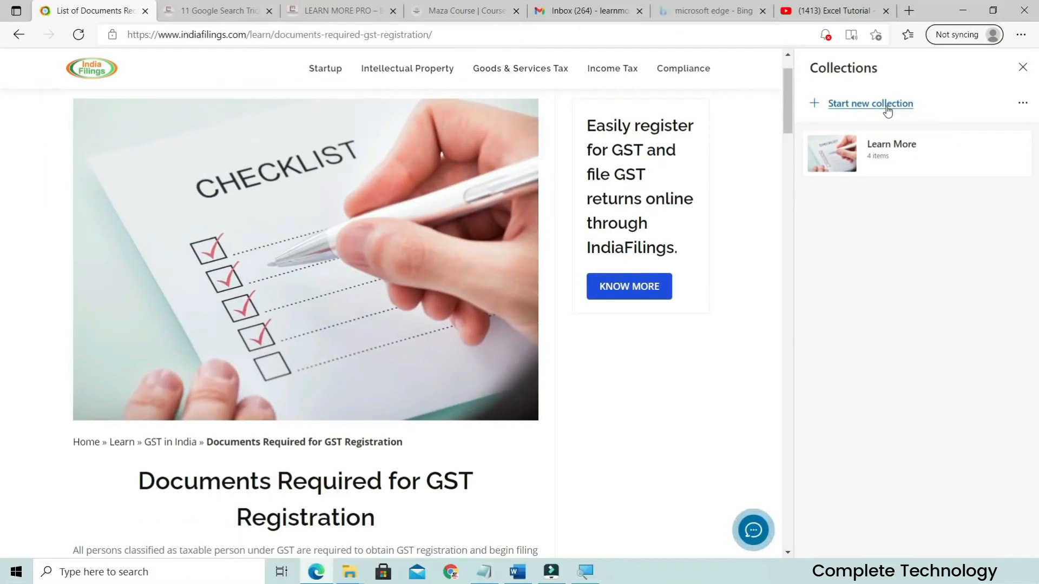
{"action": "left_click", "coordinate": [887, 104]}
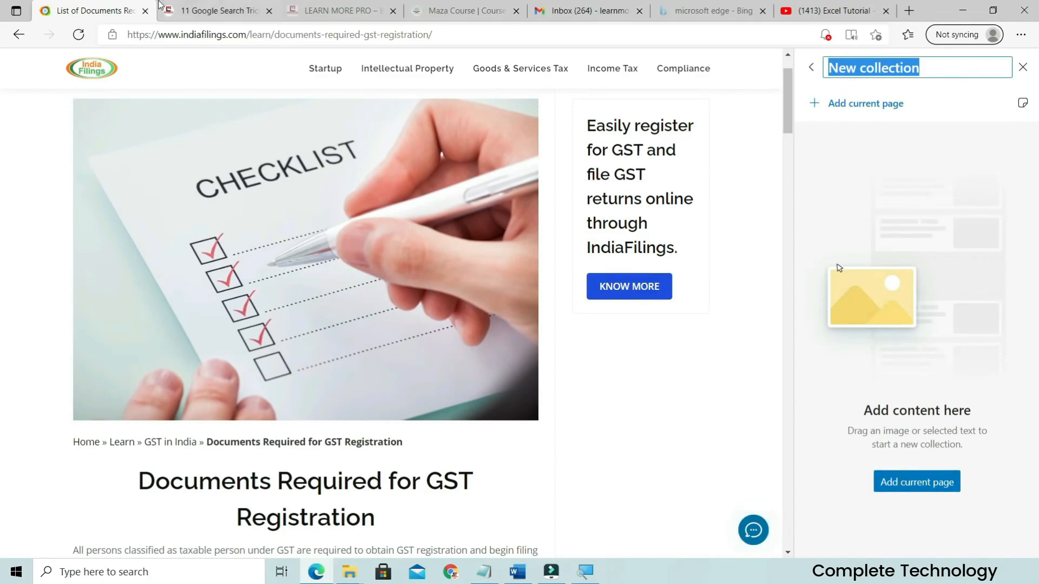
{"action": "left_click", "coordinate": [339, 10]}
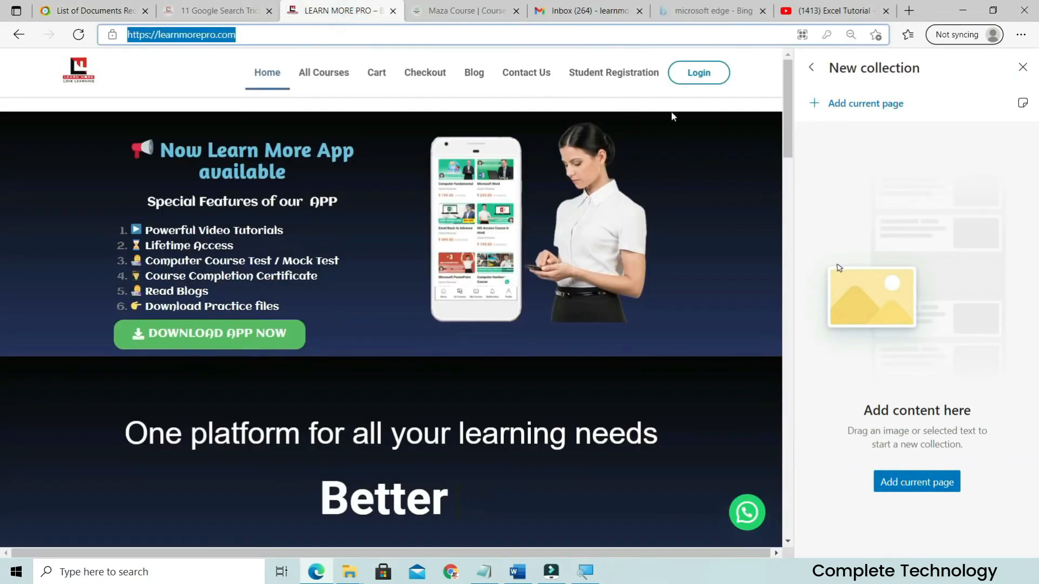
{"action": "left_click", "coordinate": [894, 106]}
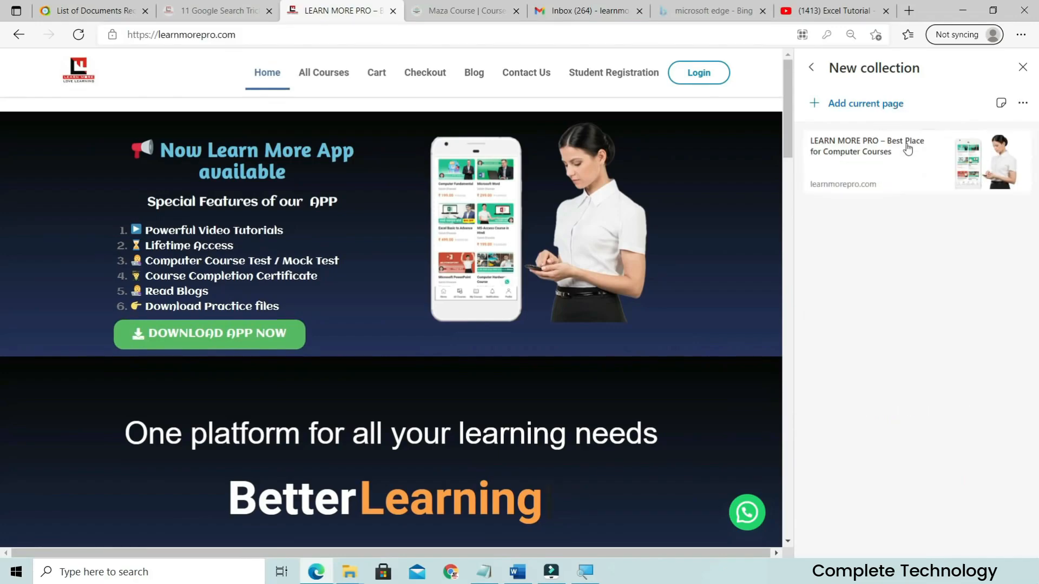
Add the banner image of the woman and phone from learnmorepro.com to the new collection
{"action": "scroll", "coordinate": [484, 205], "scroll_direction": "down", "scroll_amount": 2}
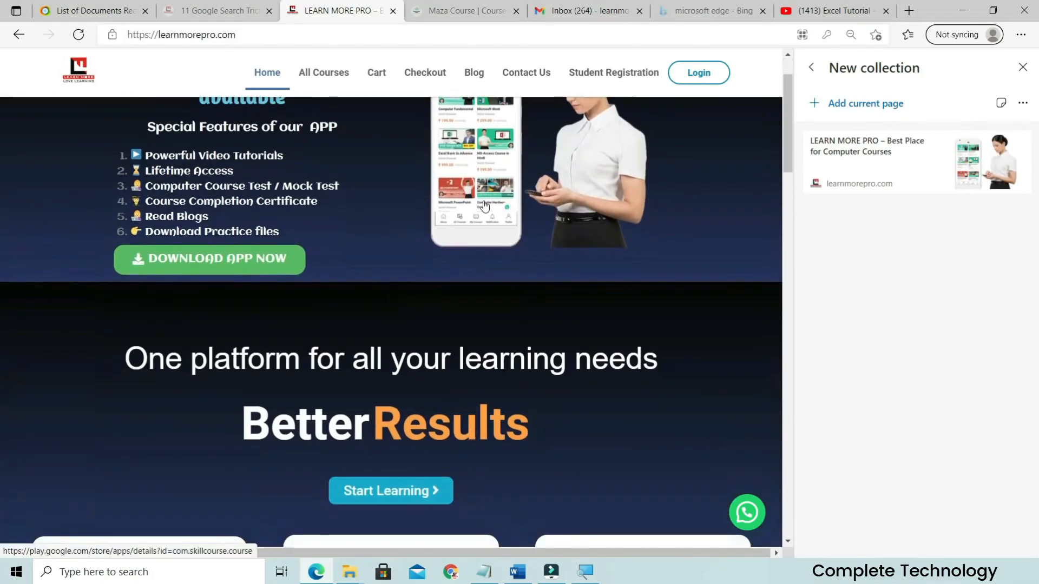
{"action": "left_click_drag", "start_coordinate": [502, 171], "coordinate": [927, 320]}
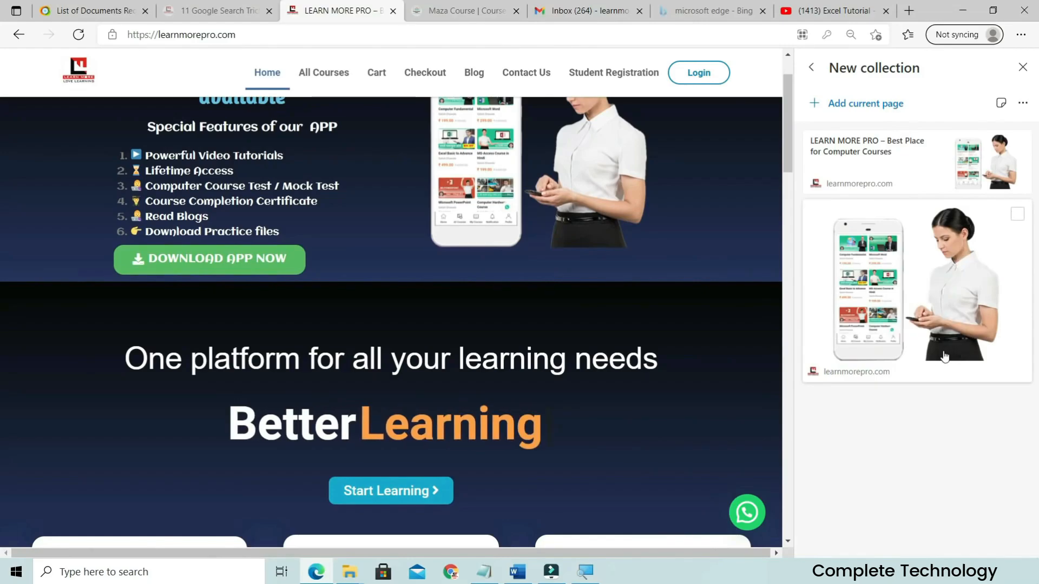
{"action": "scroll", "coordinate": [732, 388], "scroll_direction": "down", "scroll_amount": 5}
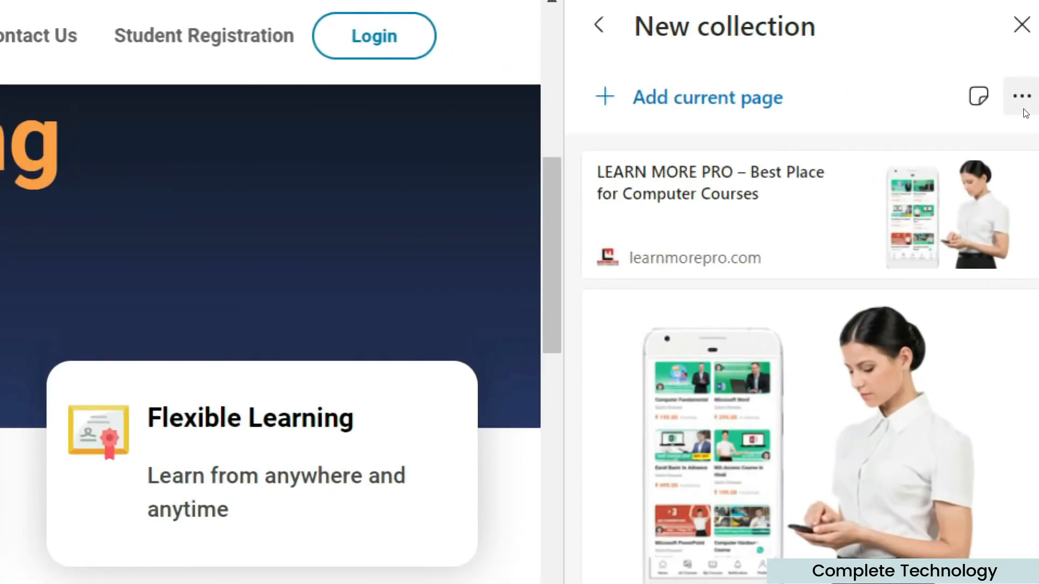
Review the new collection's sharing and sorting options, and reopen the Learn More collection to view its options
{"action": "left_click", "coordinate": [1024, 111]}
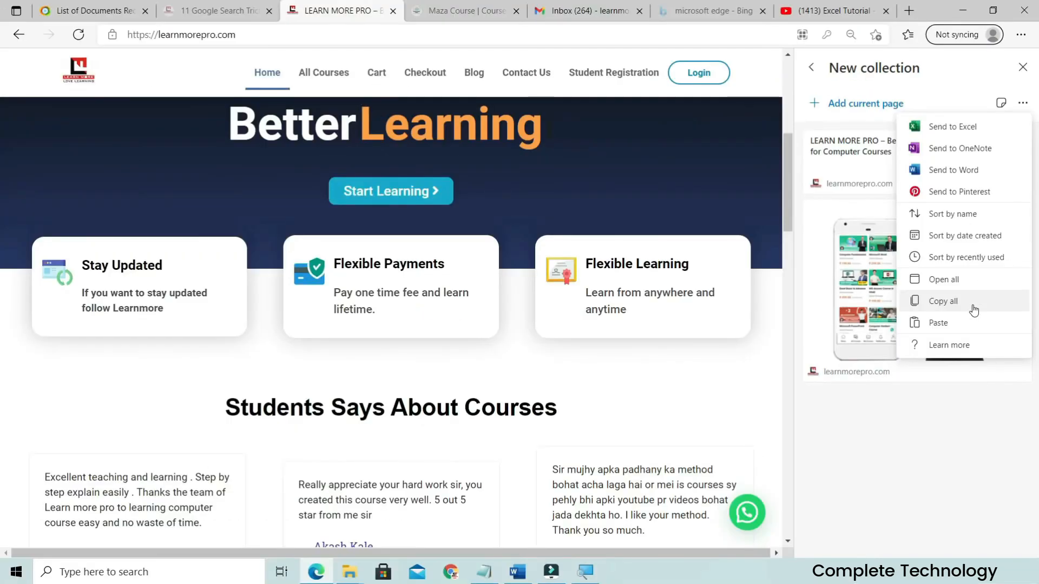
{"action": "left_click", "coordinate": [973, 309]}
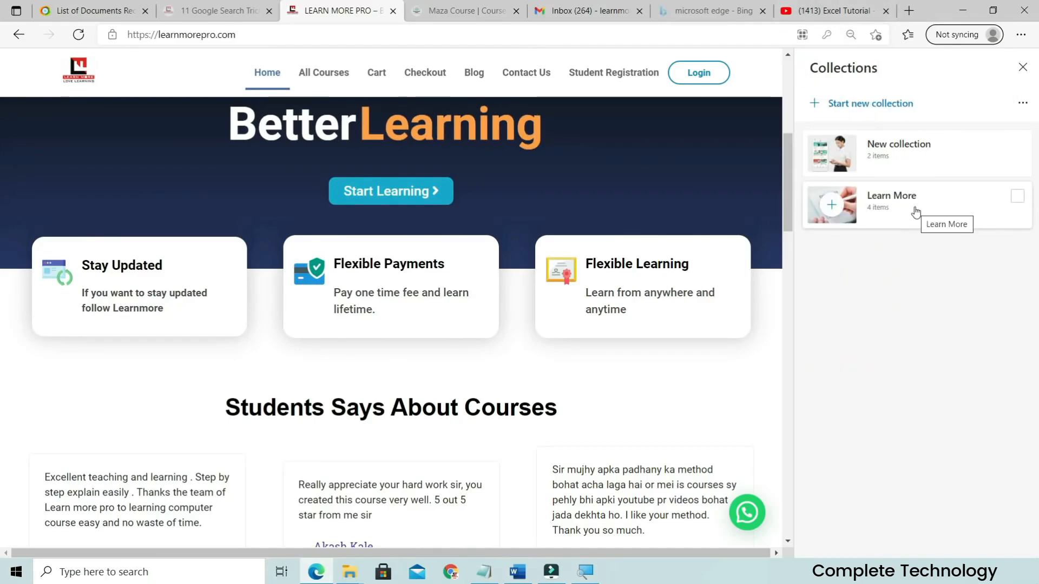
{"action": "left_click", "coordinate": [916, 207]}
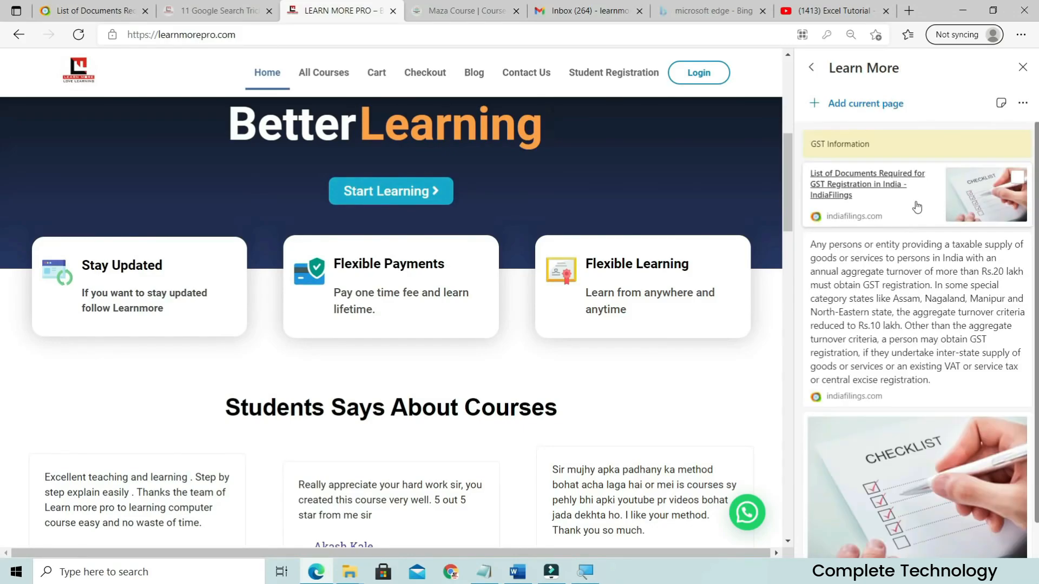
{"action": "left_click", "coordinate": [1022, 103]}
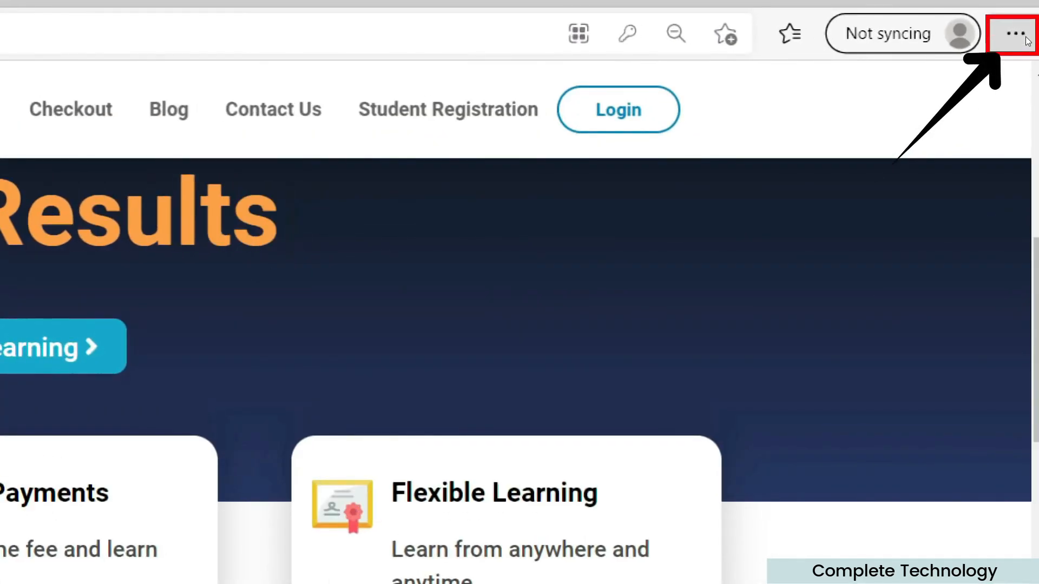
Install learnmorepro.com as an app named "LEARN MORE PRO – Best Place for Computer Courses" and move its window higher on the desktop
{"action": "left_click", "coordinate": [1024, 37]}
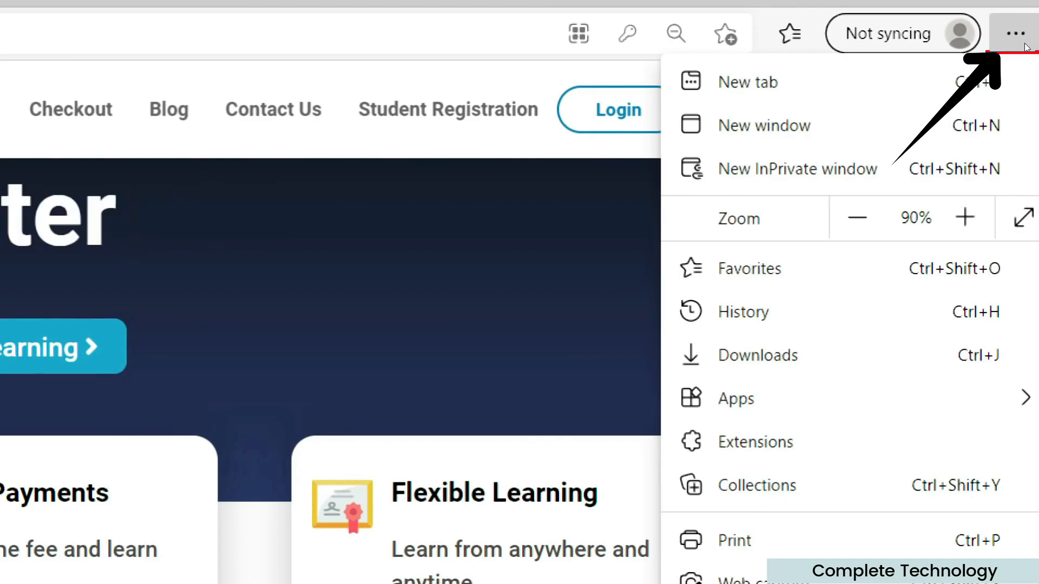
{"action": "mouse_move", "coordinate": [983, 398]}
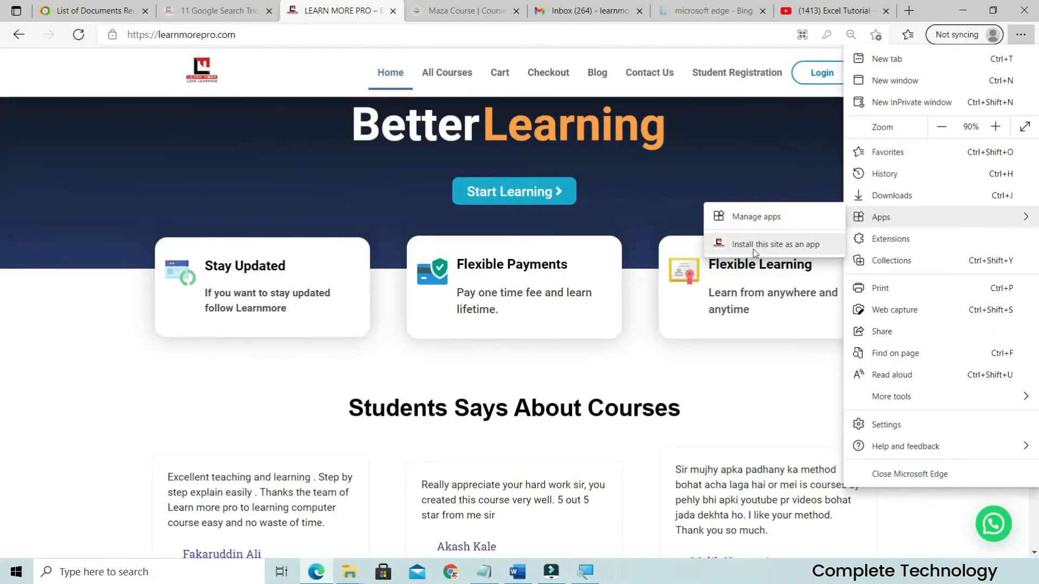
{"action": "left_click", "coordinate": [519, 453]}
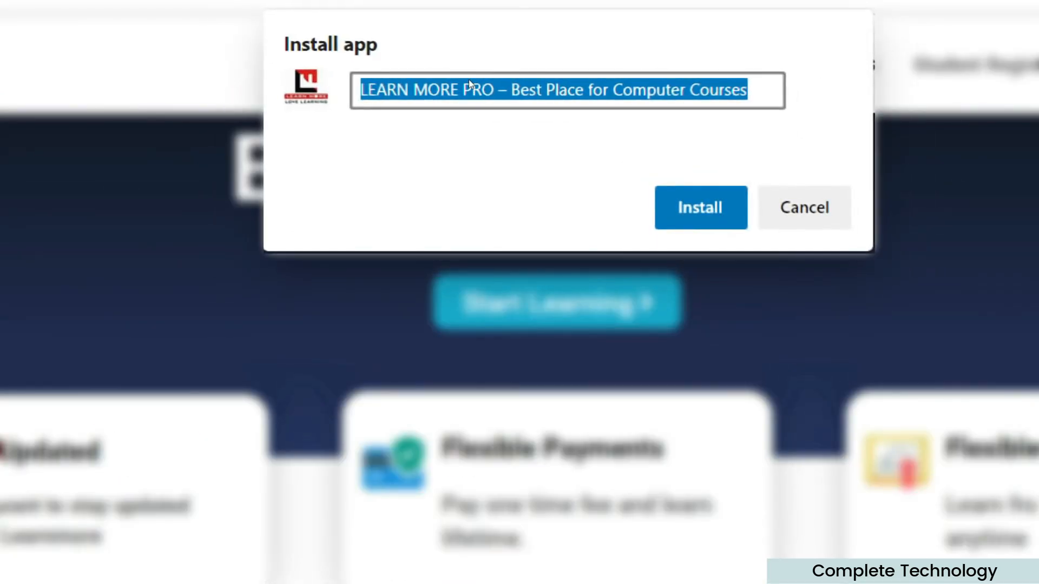
{"action": "key", "text": "Return"}
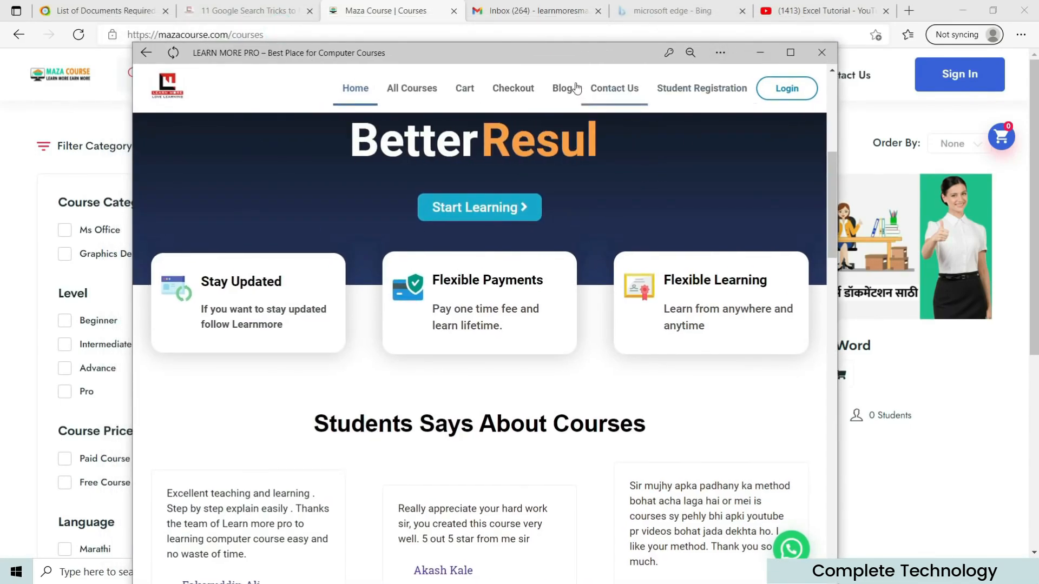
{"action": "left_click_drag", "start_coordinate": [566, 52], "coordinate": [563, 17]}
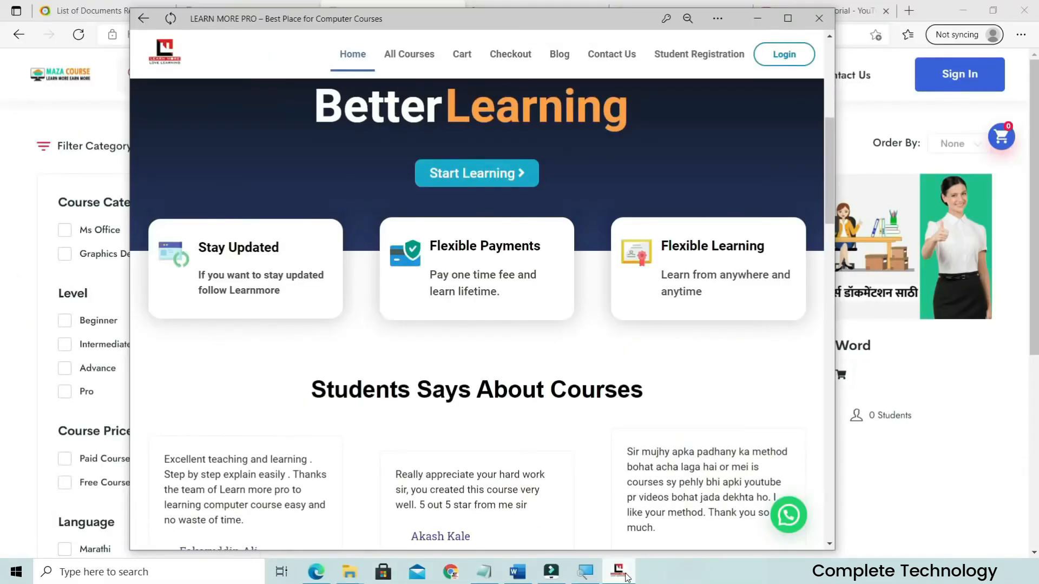
Pin the Learn More app to the taskbar and close its window
{"action": "right_click", "coordinate": [621, 573]}
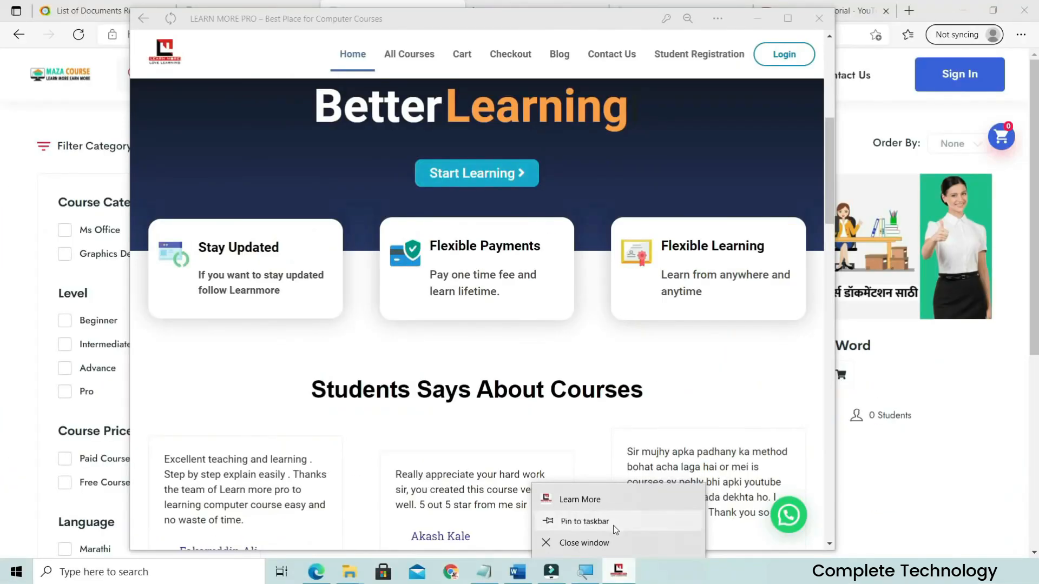
{"action": "left_click", "coordinate": [614, 527]}
{"action": "left_click", "coordinate": [818, 19]}
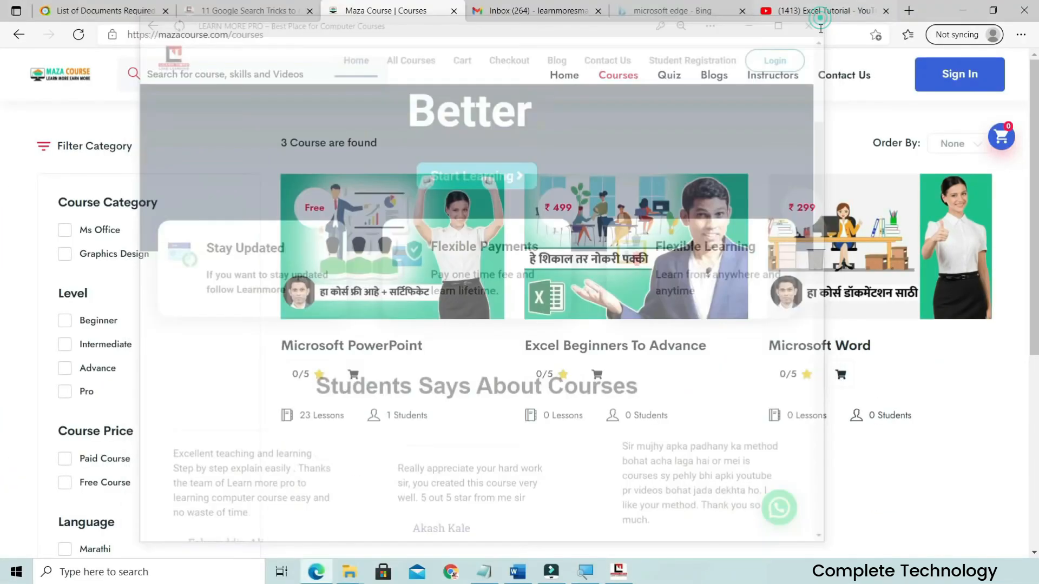
Minimize the browser and search Windows for "learn more" to check the installed app's entry
{"action": "left_click", "coordinate": [962, 10]}
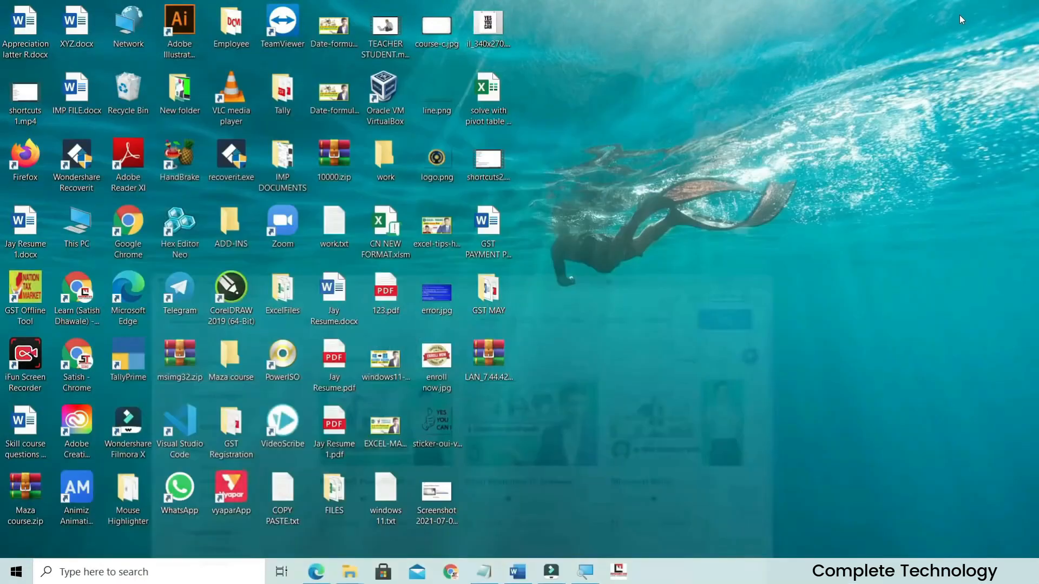
{"action": "left_click", "coordinate": [52, 579]}
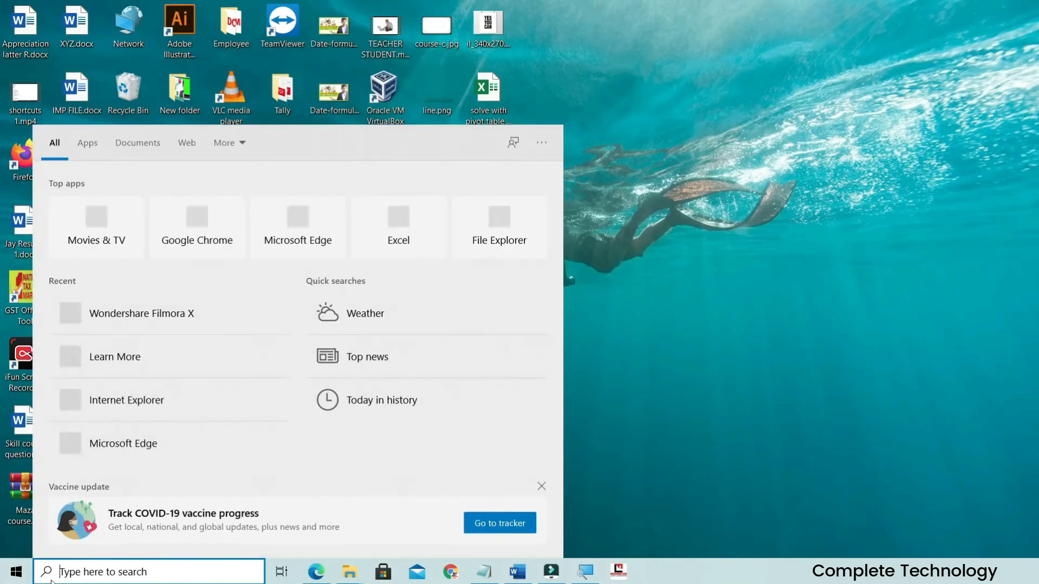
{"action": "type", "text": "learn more"}
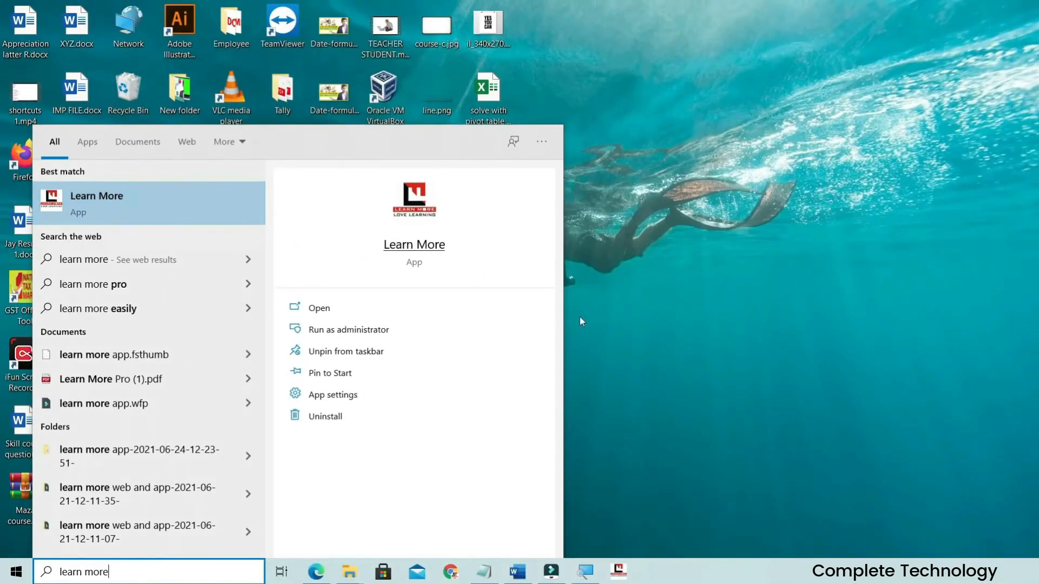
{"action": "left_click", "coordinate": [630, 433]}
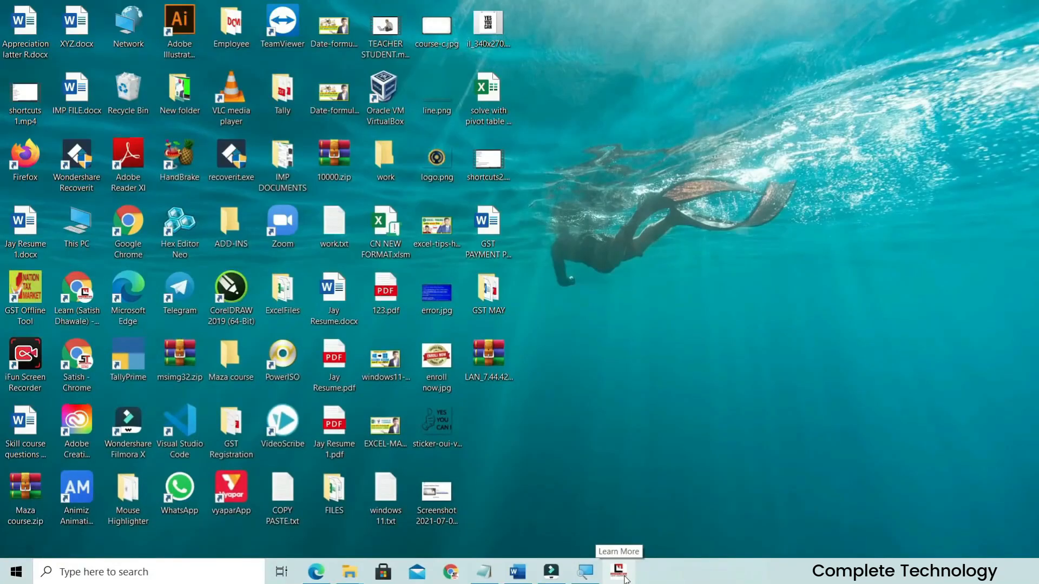
Launch the pinned Learn More app and review its app options, including the uninstall option, before closing it
{"action": "left_click", "coordinate": [619, 572]}
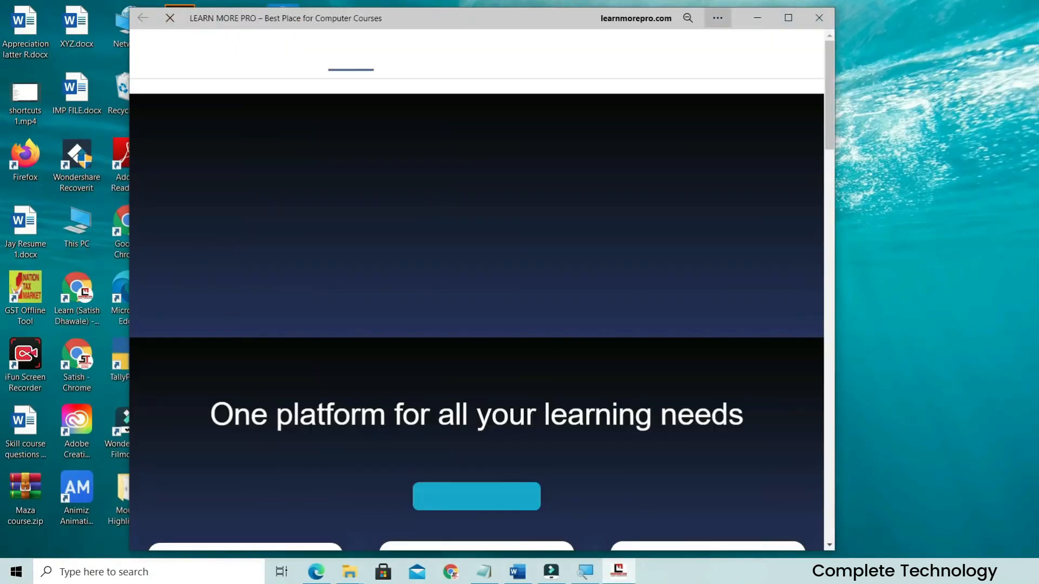
{"action": "left_click", "coordinate": [718, 19]}
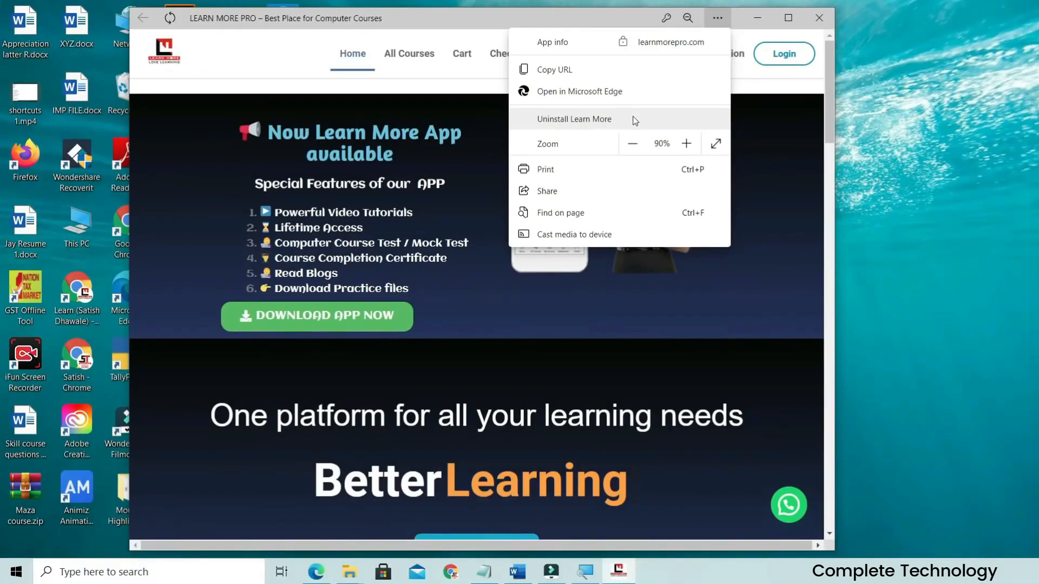
{"action": "key", "text": "Escape"}
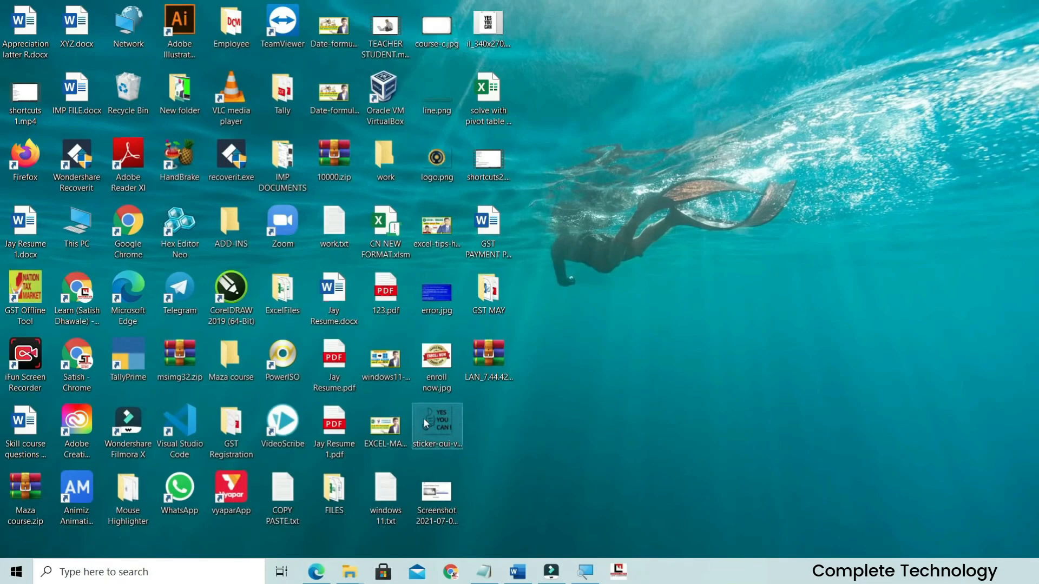
Switch to Microsoft Edge and remove the Learn More app through the installed apps page
{"action": "left_click", "coordinate": [315, 580]}
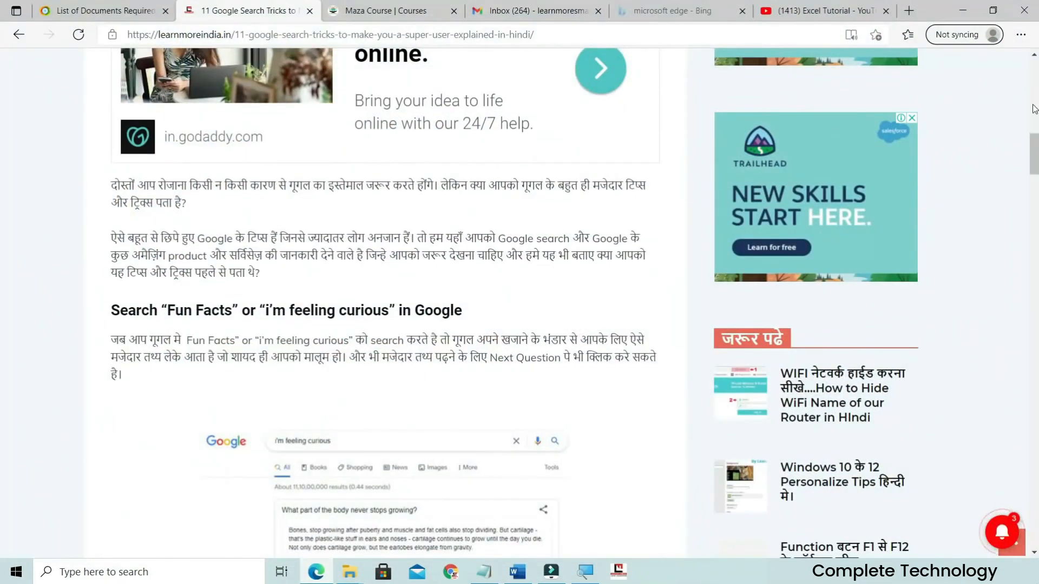
{"action": "left_click", "coordinate": [1022, 36]}
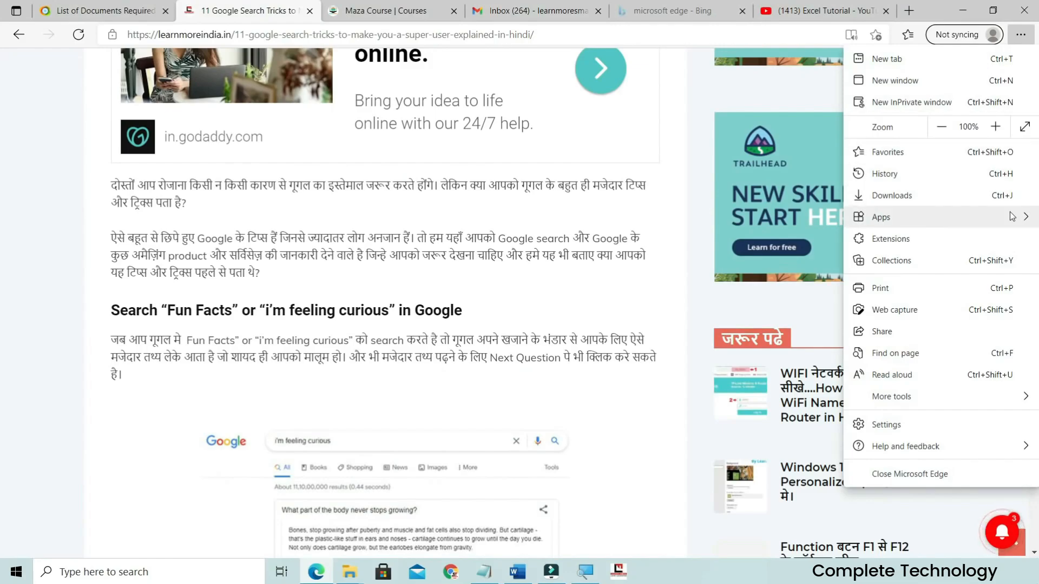
{"action": "mouse_move", "coordinate": [1010, 220]}
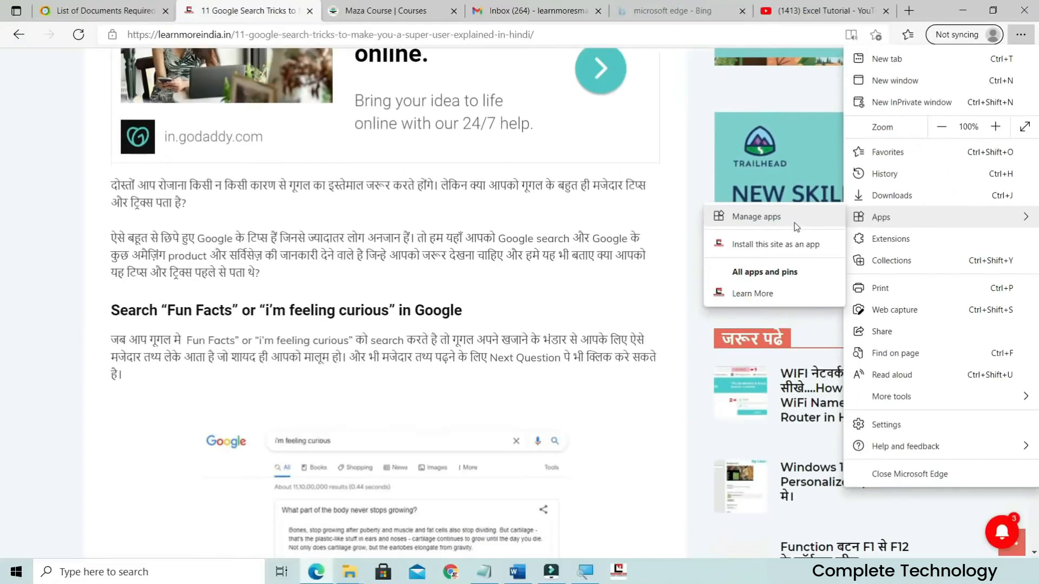
{"action": "left_click", "coordinate": [796, 227]}
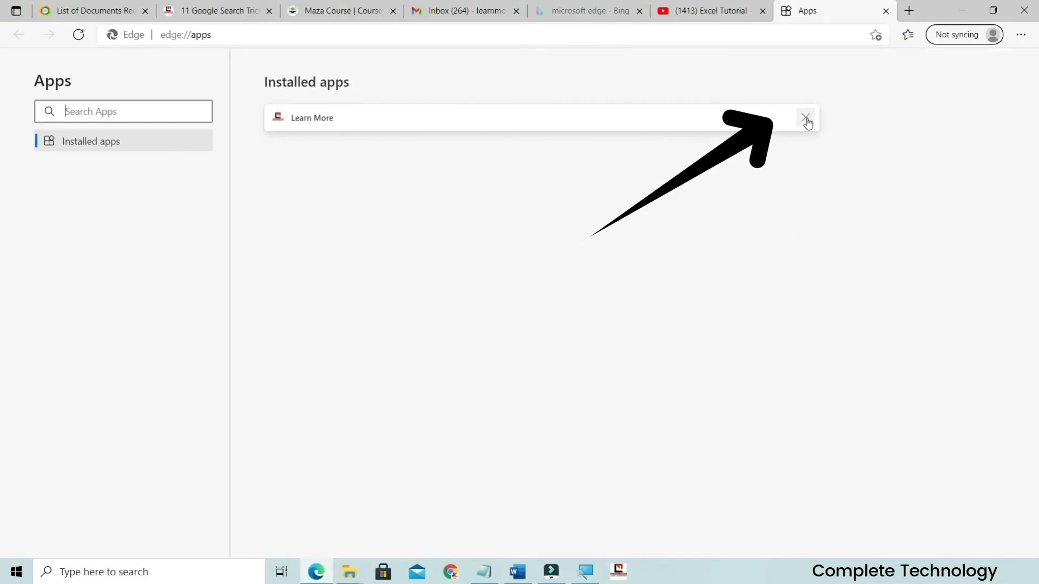
{"action": "left_click", "coordinate": [805, 118]}
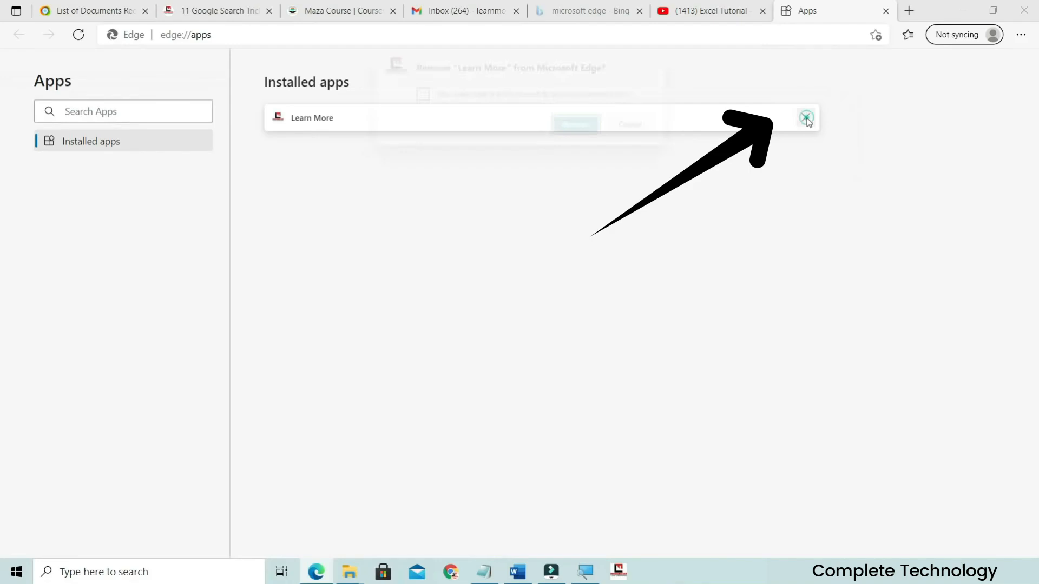
{"action": "left_click", "coordinate": [569, 126]}
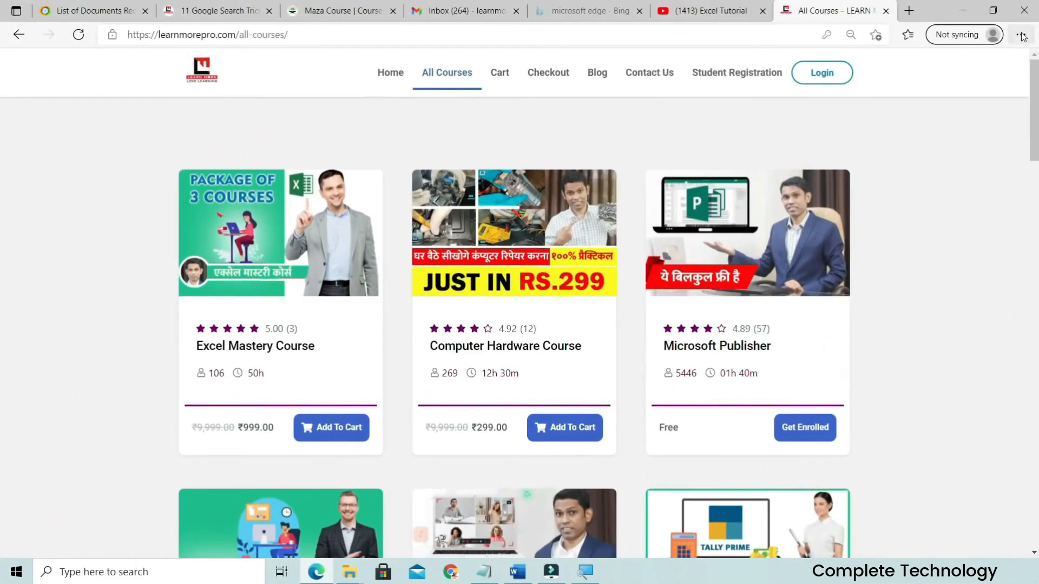
Take a full-page web capture of the learnmorepro.com All Courses page and look through it from header to footer
{"action": "left_click", "coordinate": [801, 76]}
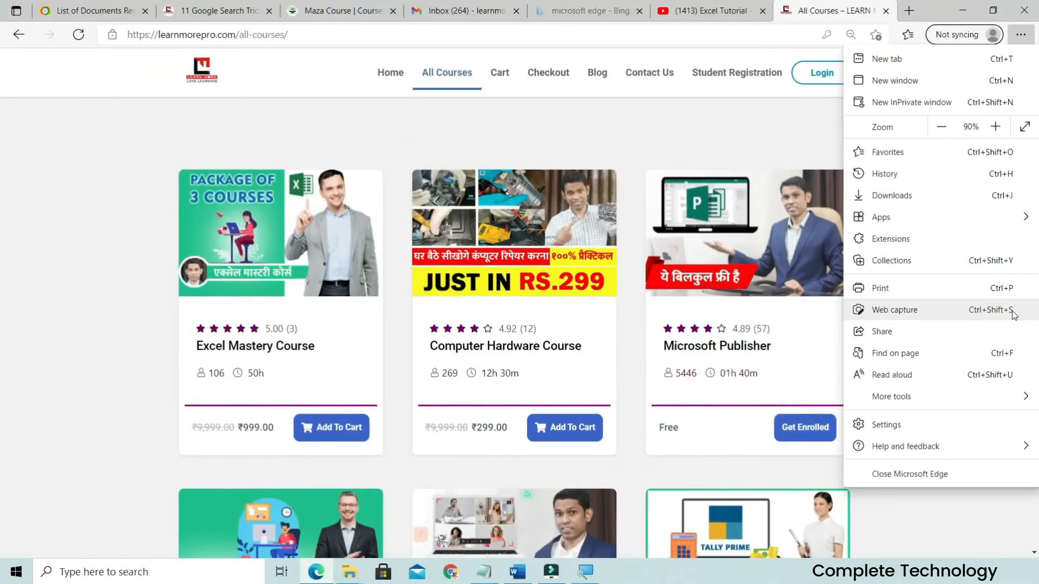
{"action": "left_click", "coordinate": [1012, 312]}
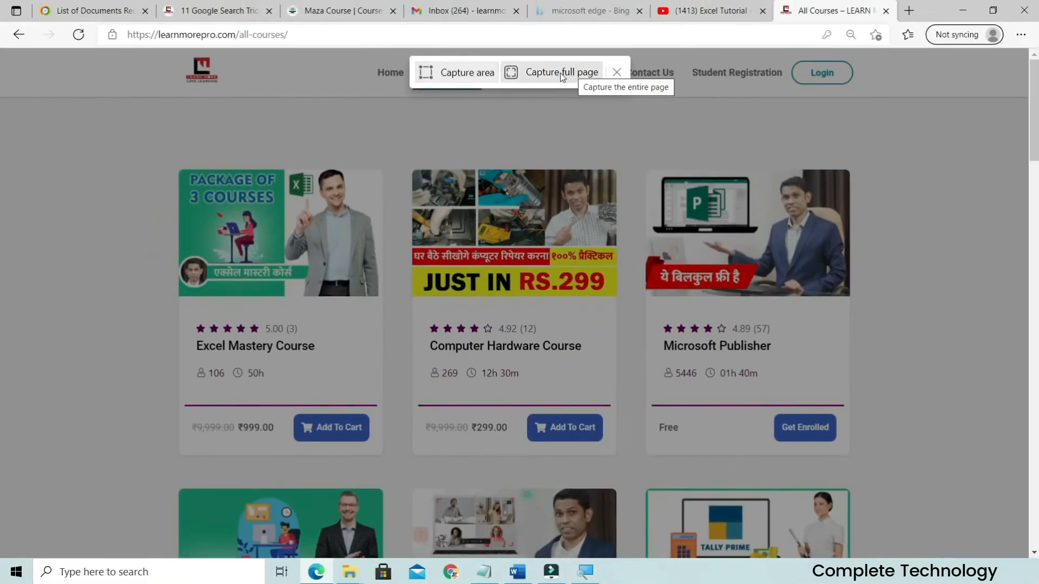
{"action": "left_click", "coordinate": [561, 72]}
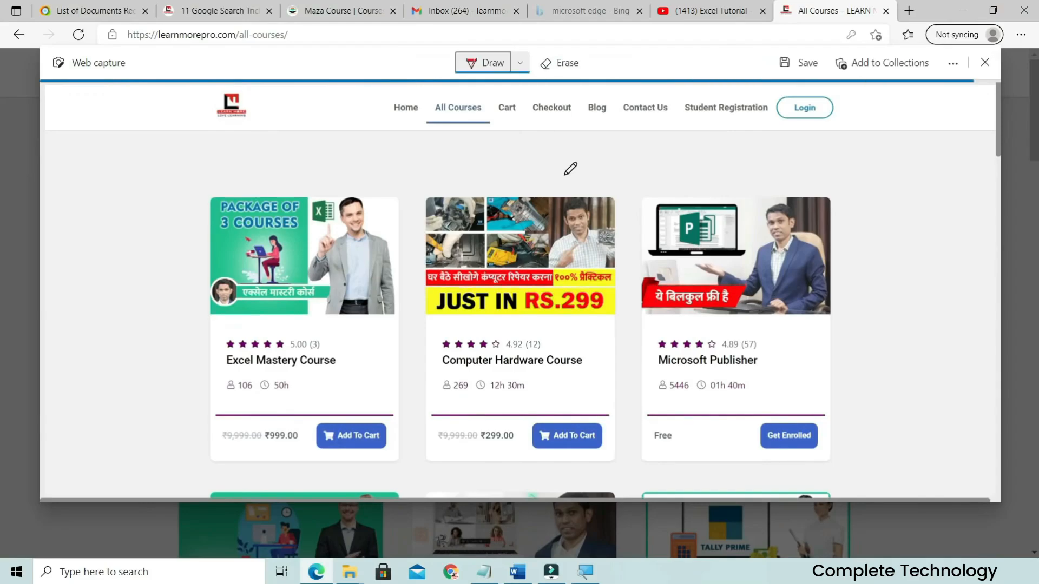
{"action": "scroll", "coordinate": [658, 228], "scroll_direction": "down", "scroll_amount": 12}
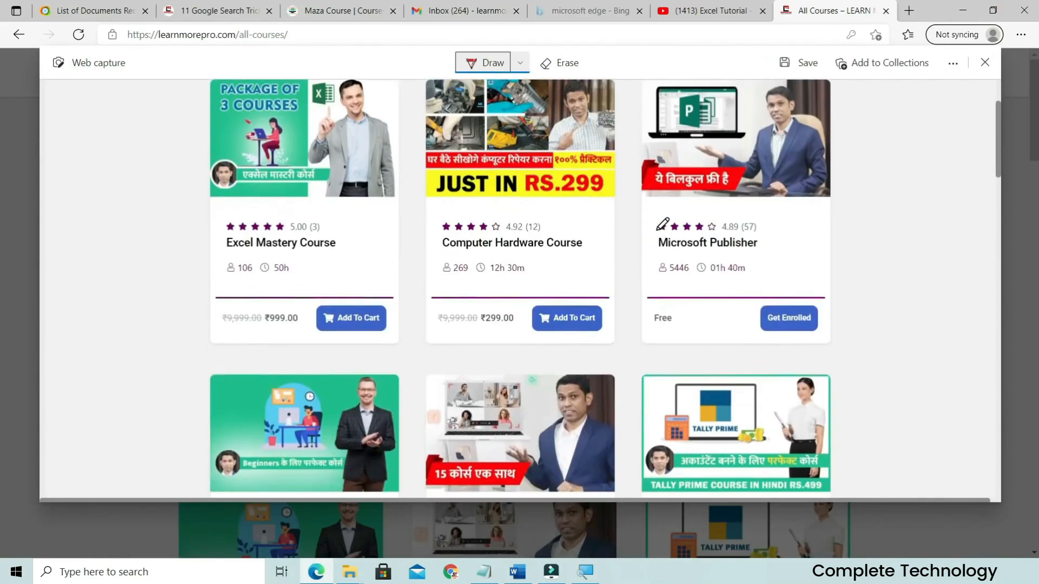
{"action": "scroll", "coordinate": [661, 231], "scroll_direction": "down", "scroll_amount": 15}
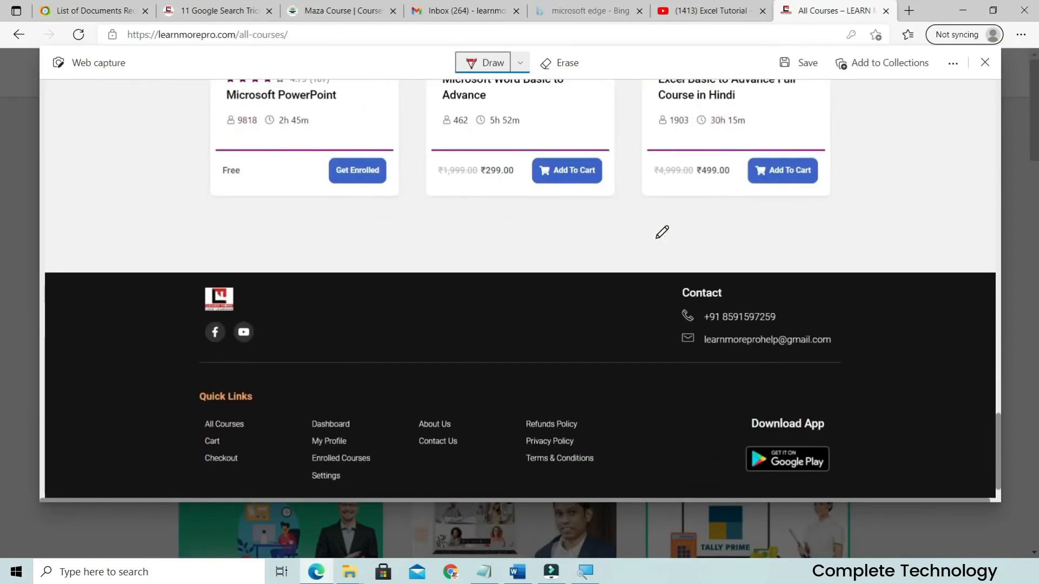
{"action": "scroll", "coordinate": [661, 231], "scroll_direction": "up", "scroll_amount": 20}
{"action": "scroll", "coordinate": [661, 232], "scroll_direction": "up", "scroll_amount": 2}
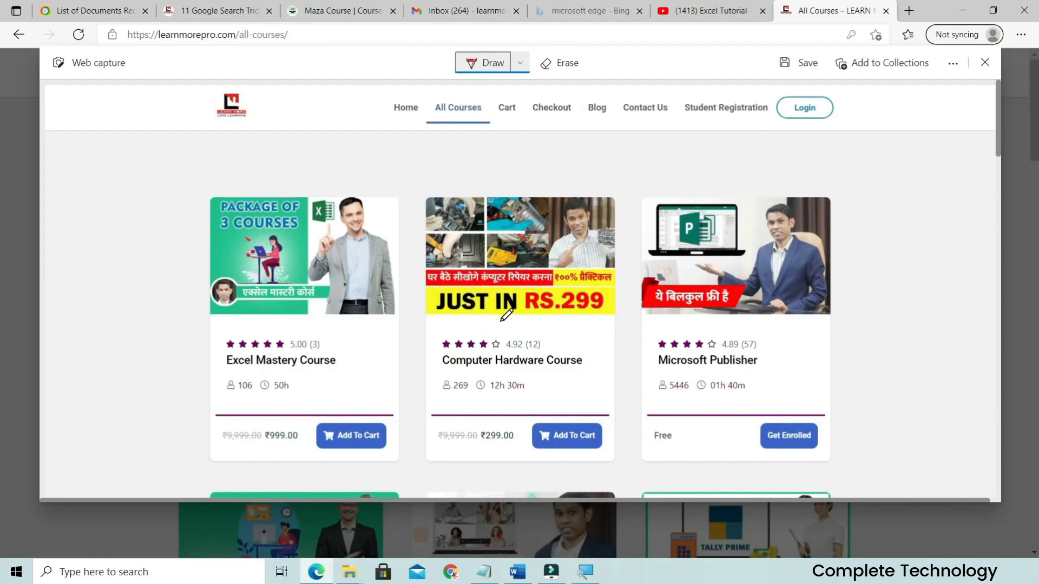
Circle the Computer Hardware Course title on the web capture in red, and erase the drawn circle
{"action": "mouse_move", "coordinate": [465, 331]}
{"action": "left_mouse_down"}
{"action": "mouse_move", "coordinate": [438, 344]}
{"action": "mouse_move", "coordinate": [467, 391]}
{"action": "left_mouse_up"}
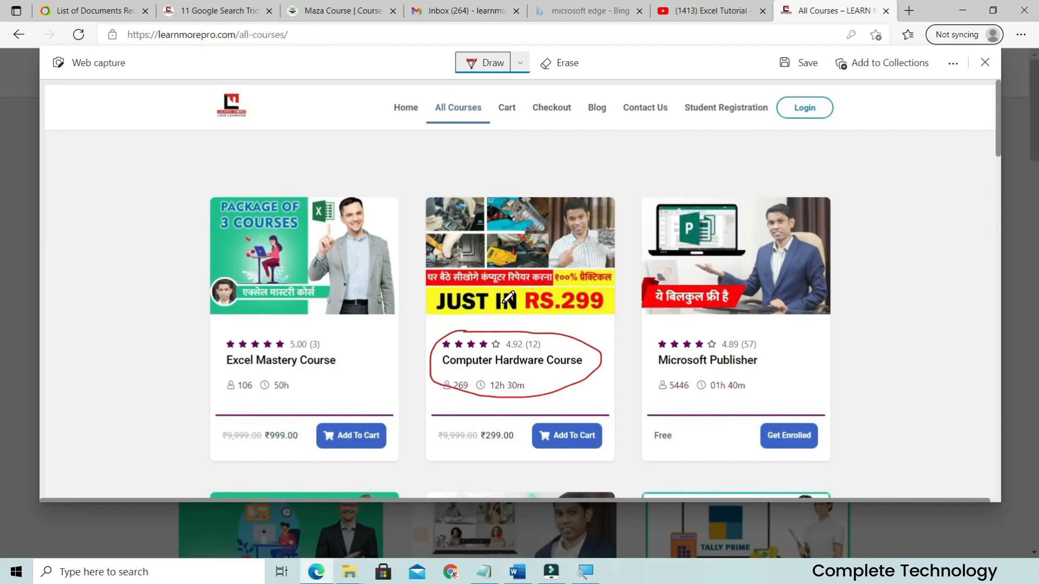
{"action": "left_click", "coordinate": [560, 63]}
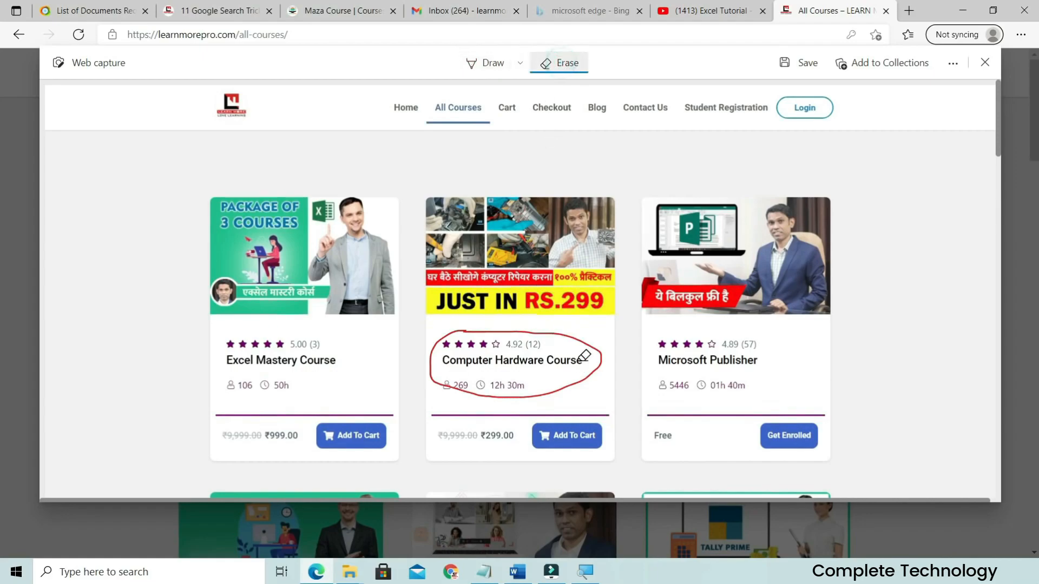
{"action": "left_click", "coordinate": [589, 339]}
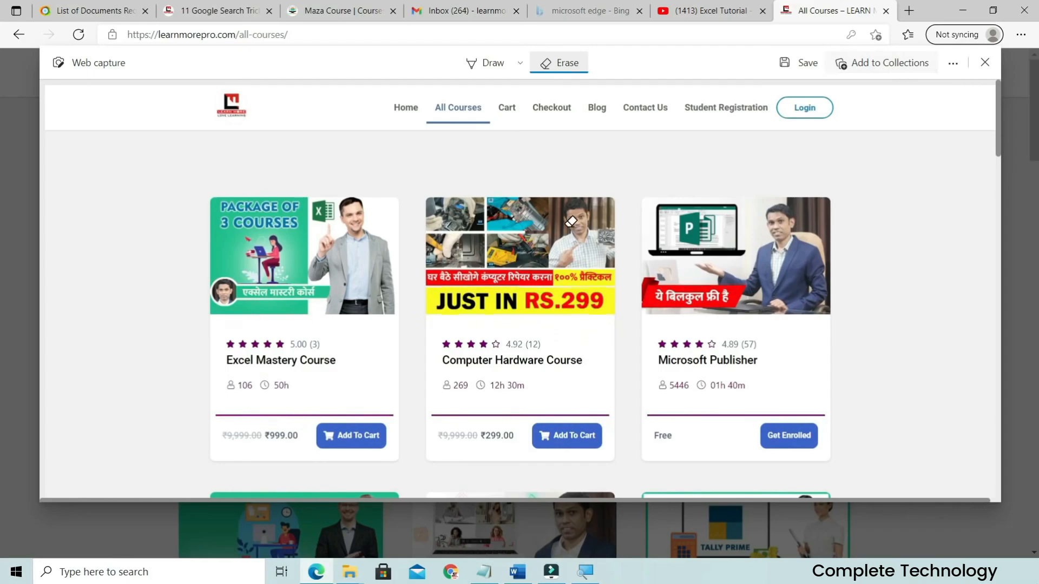
{"action": "scroll", "coordinate": [569, 222], "scroll_direction": "down", "scroll_amount": 3}
{"action": "scroll", "coordinate": [569, 222], "scroll_direction": "down", "scroll_amount": 5}
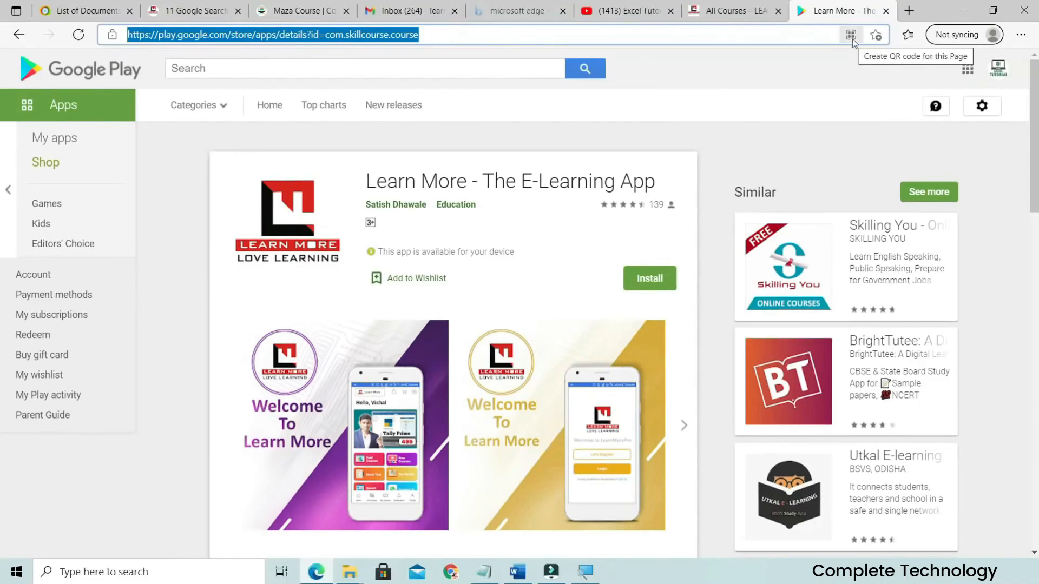
Create and download a QR code for the Learn More app's Google Play page, and open the image from the Downloads folder
{"action": "left_click", "coordinate": [851, 38]}
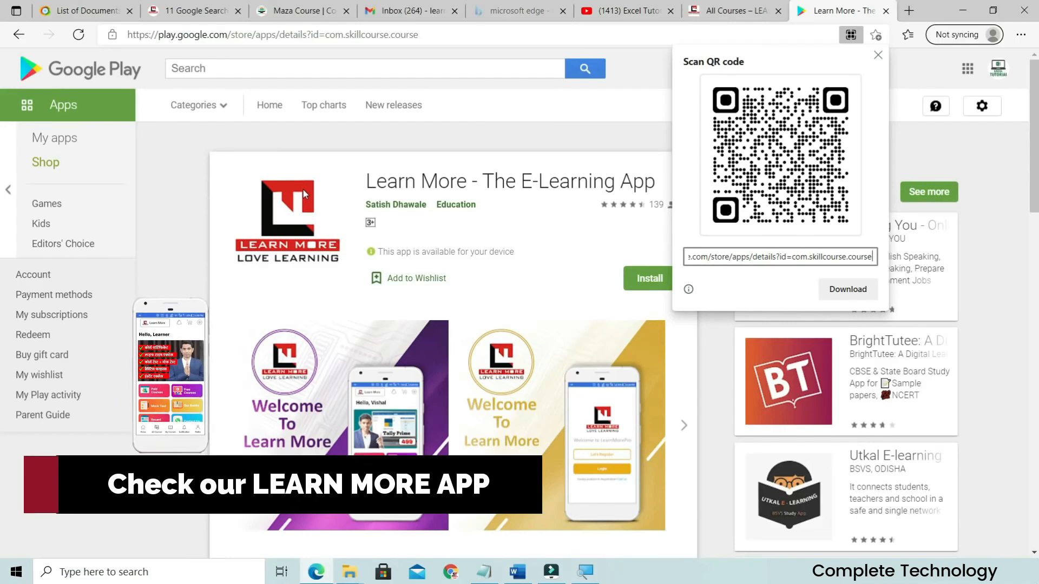
{"action": "left_click", "coordinate": [836, 289]}
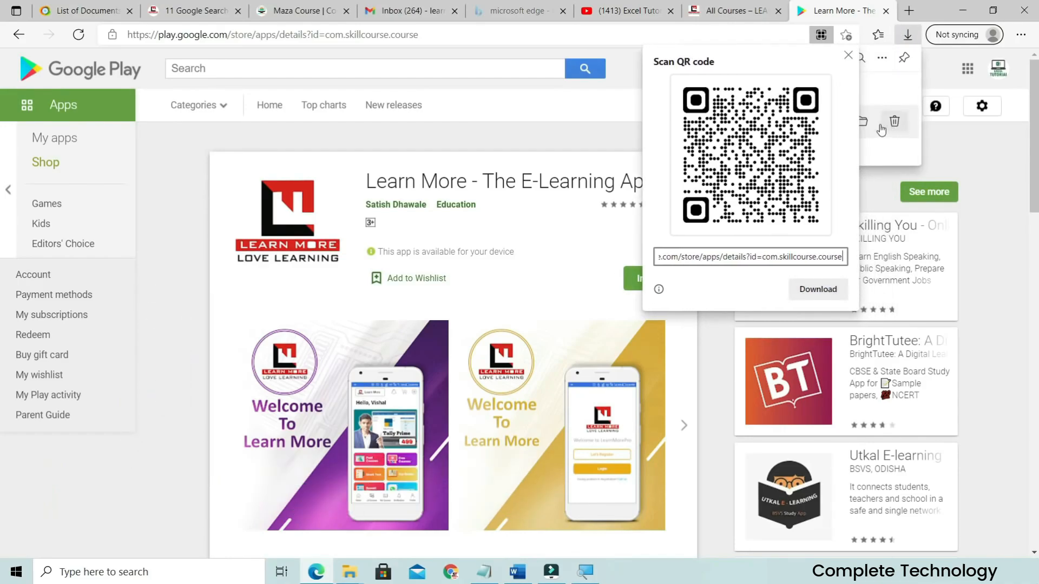
{"action": "left_click", "coordinate": [864, 120]}
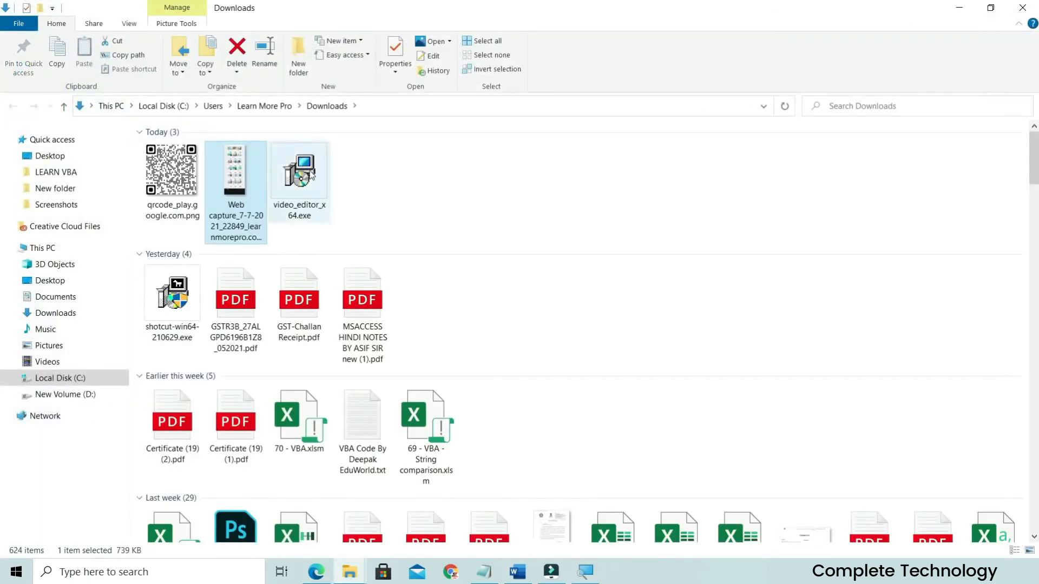
{"action": "double_click", "coordinate": [160, 180]}
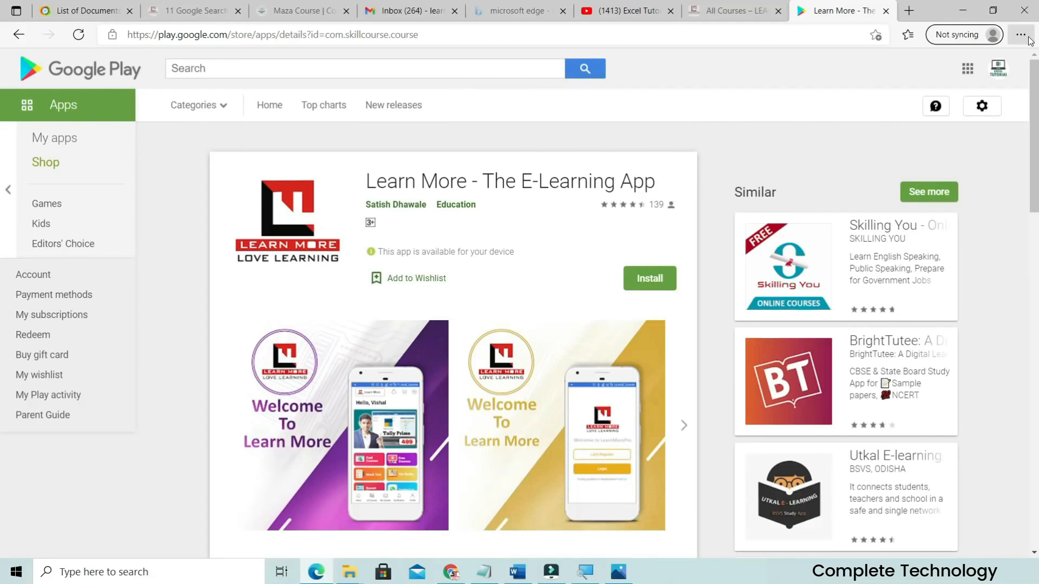
Open the browser's System settings and examine the inactivity times available for sleeping tabs
{"action": "left_click", "coordinate": [1028, 38]}
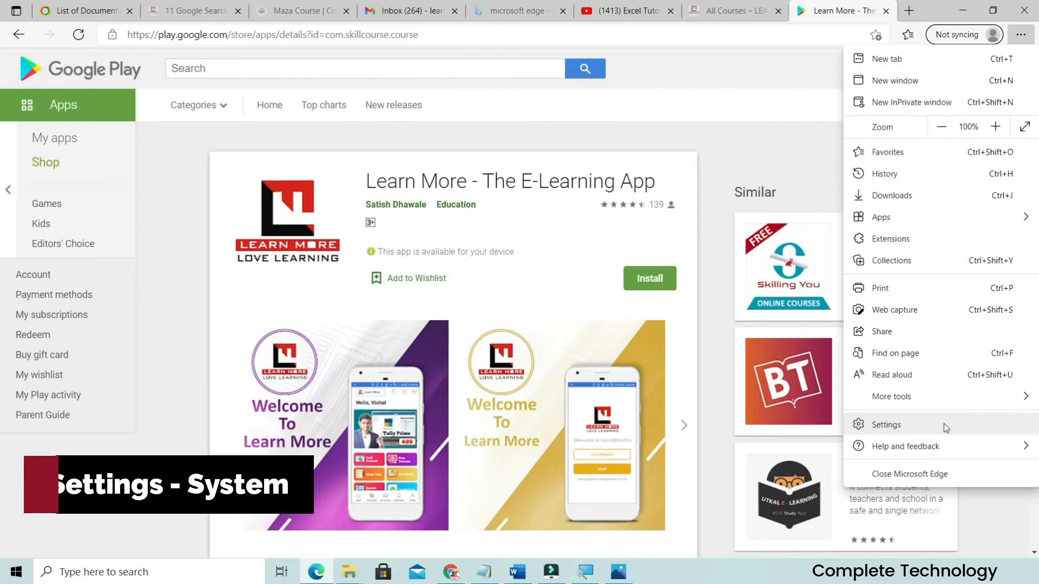
{"action": "left_click", "coordinate": [944, 427]}
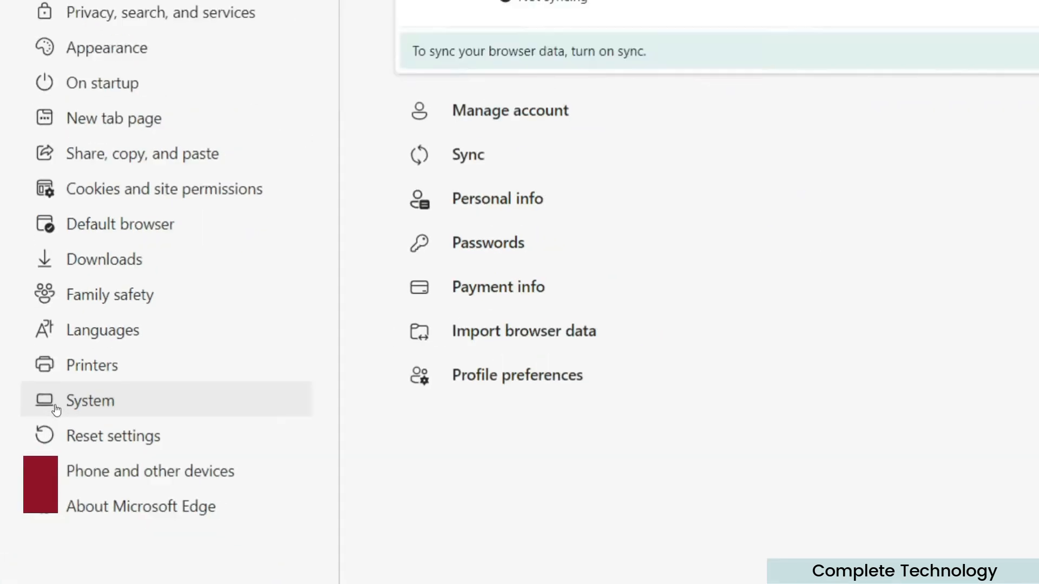
{"action": "left_click", "coordinate": [56, 409]}
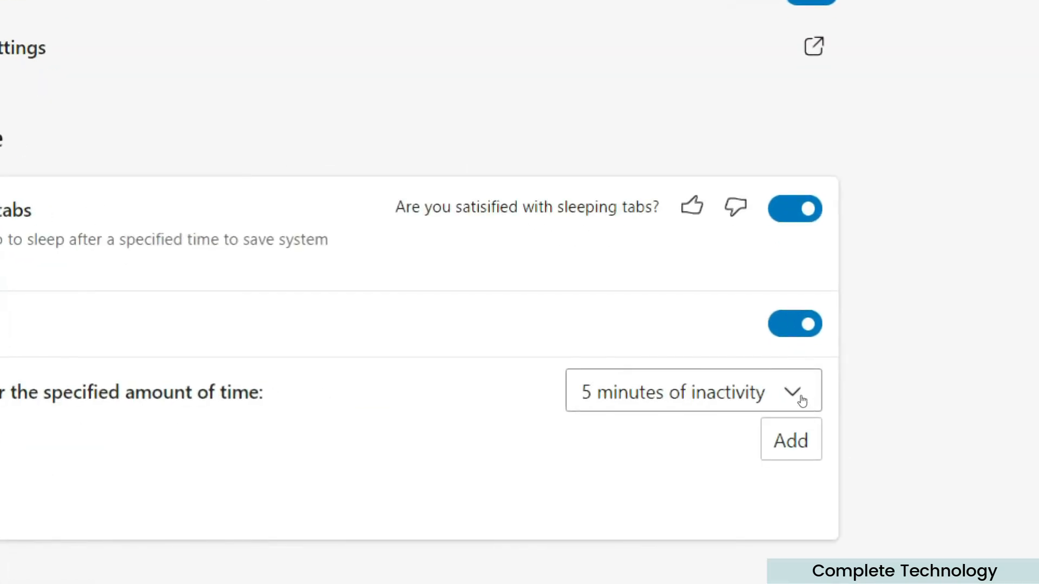
{"action": "left_click", "coordinate": [800, 398]}
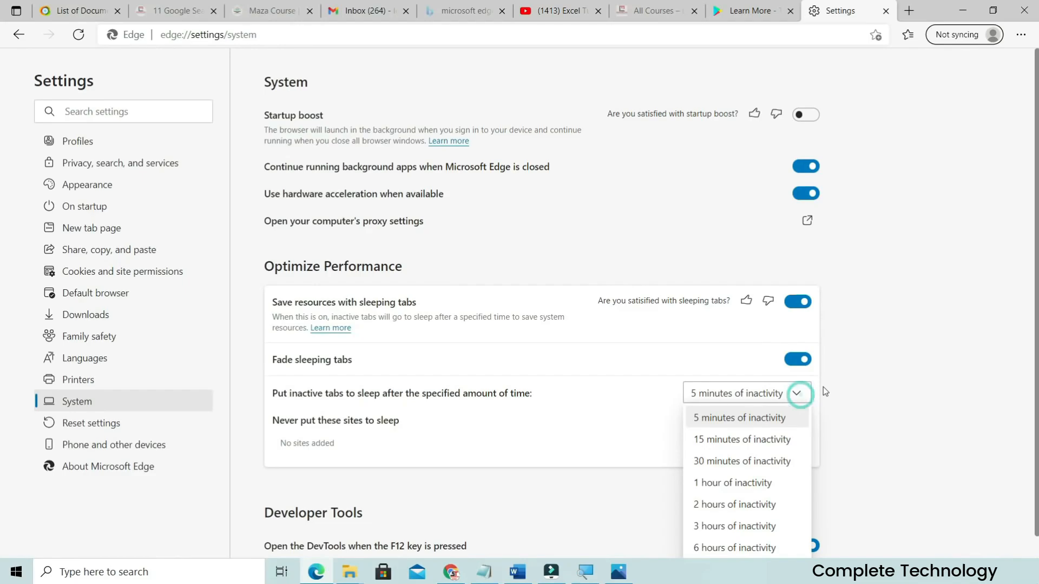
{"action": "left_click", "coordinate": [867, 378]}
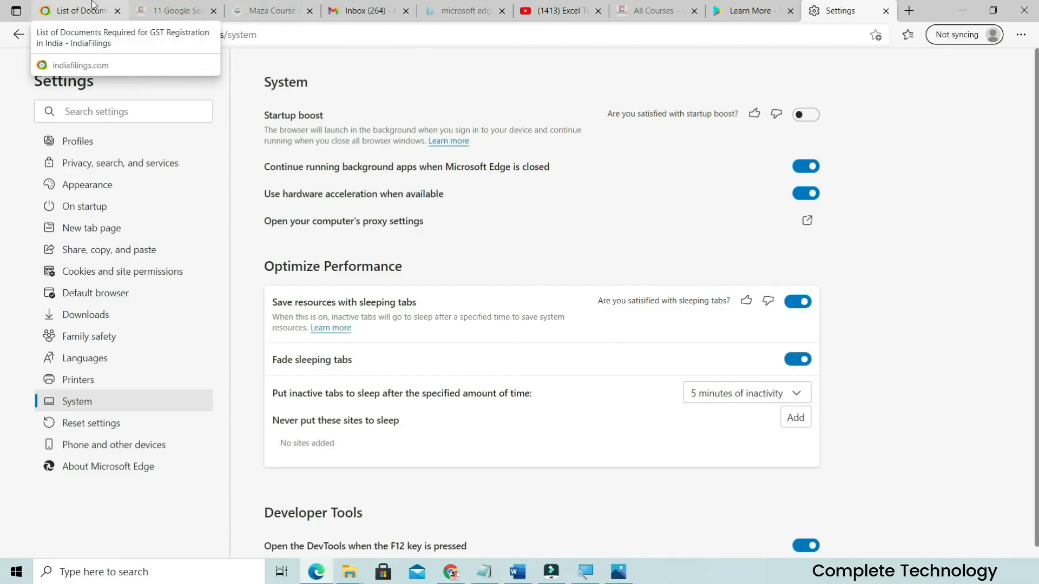
{"action": "mouse_move", "coordinate": [168, 4]}
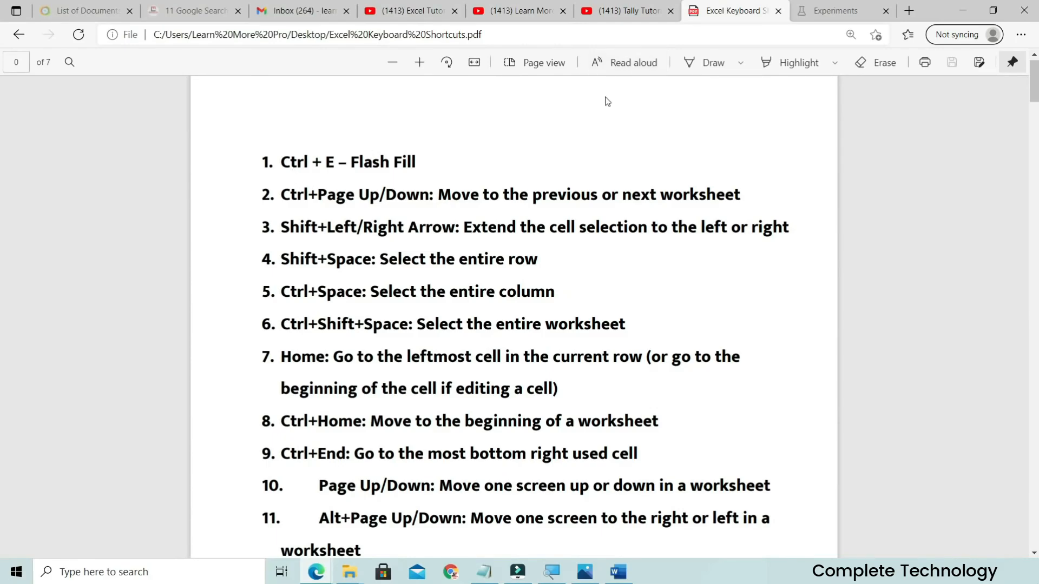
Have the Excel keyboard shortcuts PDF read aloud, pause the reading and close read-aloud mode
{"action": "left_click", "coordinate": [620, 64]}
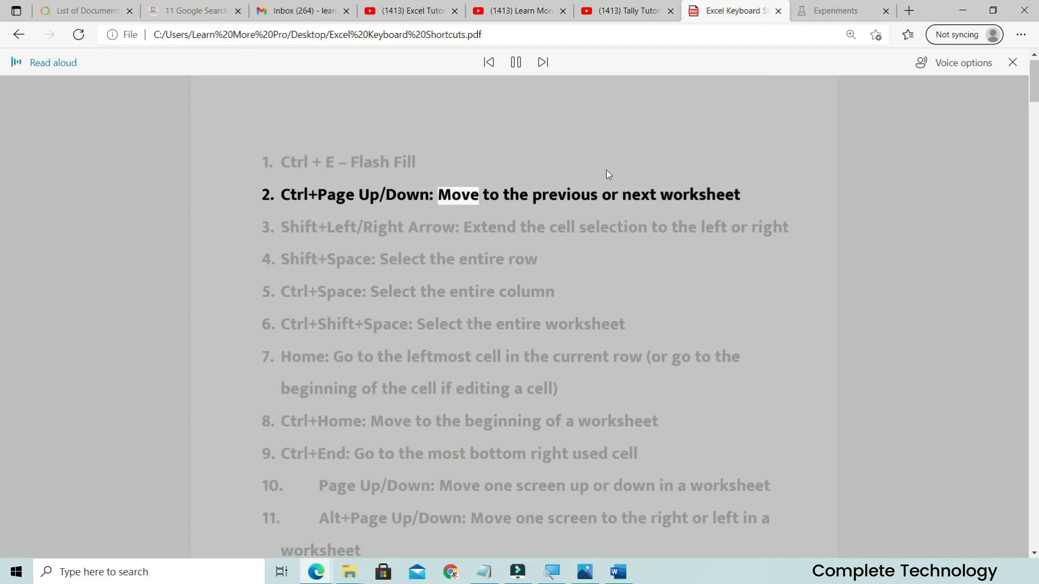
{"action": "left_click", "coordinate": [518, 62]}
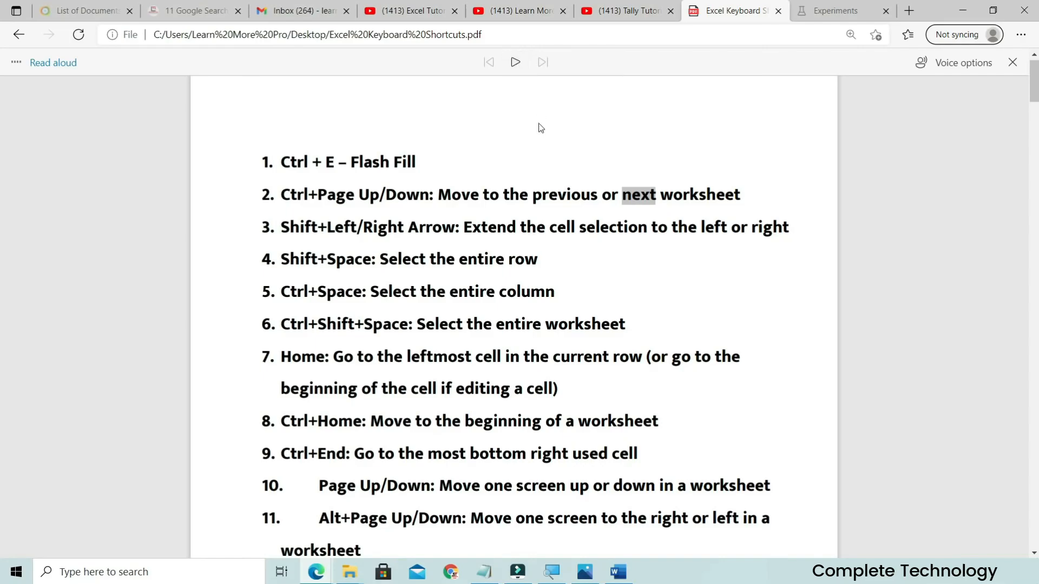
{"action": "left_click", "coordinate": [1012, 62]}
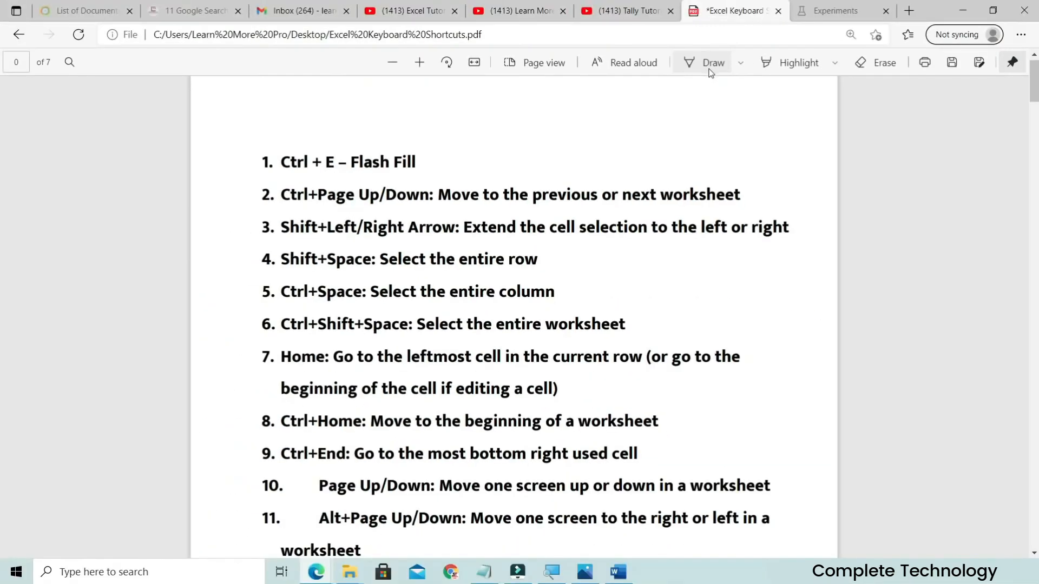
Draw thin red check marks after the first and second shortcuts in the PDF
{"action": "left_click", "coordinate": [712, 74]}
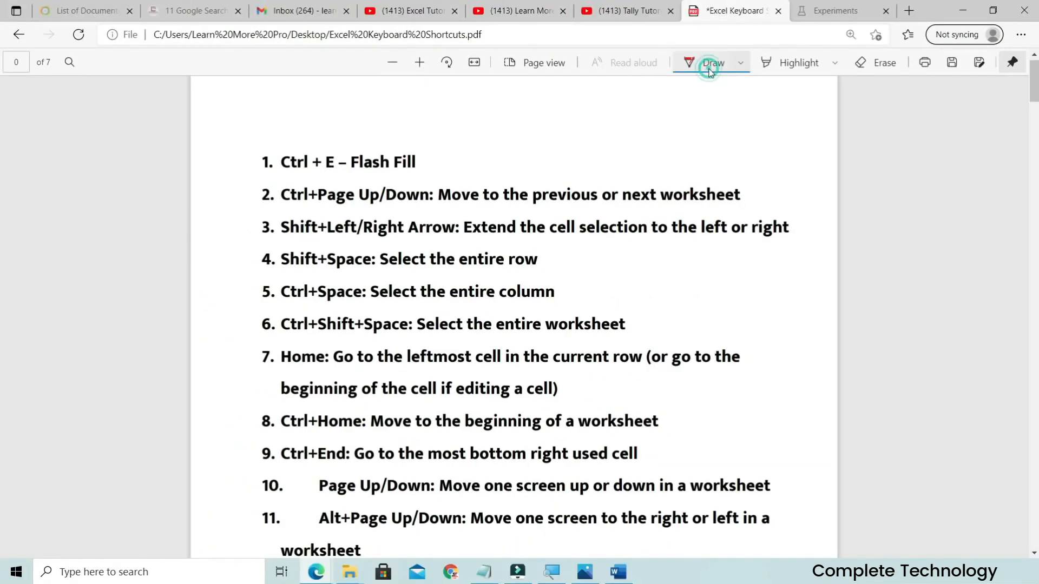
{"action": "left_click", "coordinate": [741, 65]}
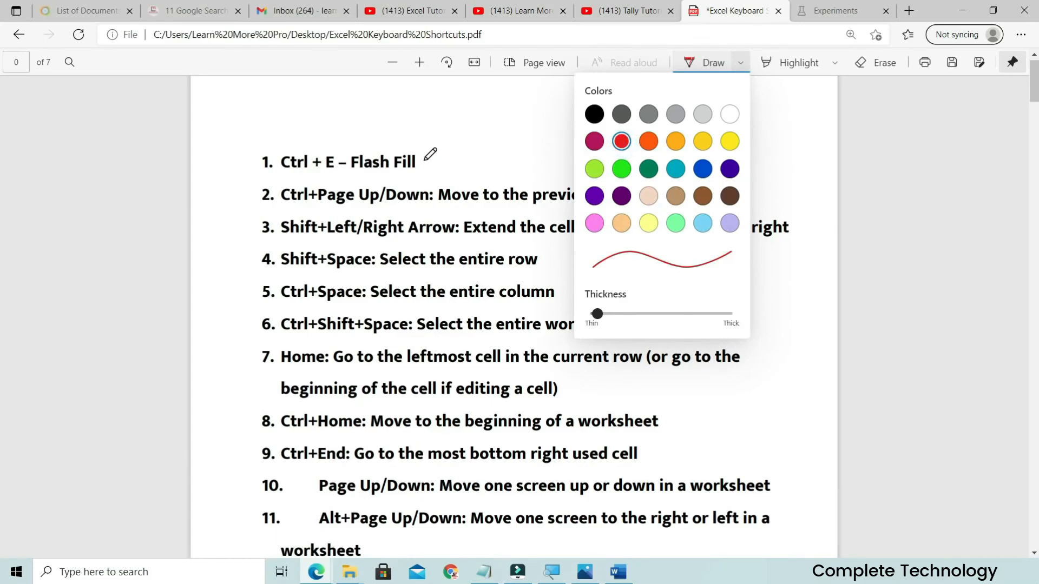
{"action": "left_click_drag", "start_coordinate": [425, 160], "coordinate": [464, 156]}
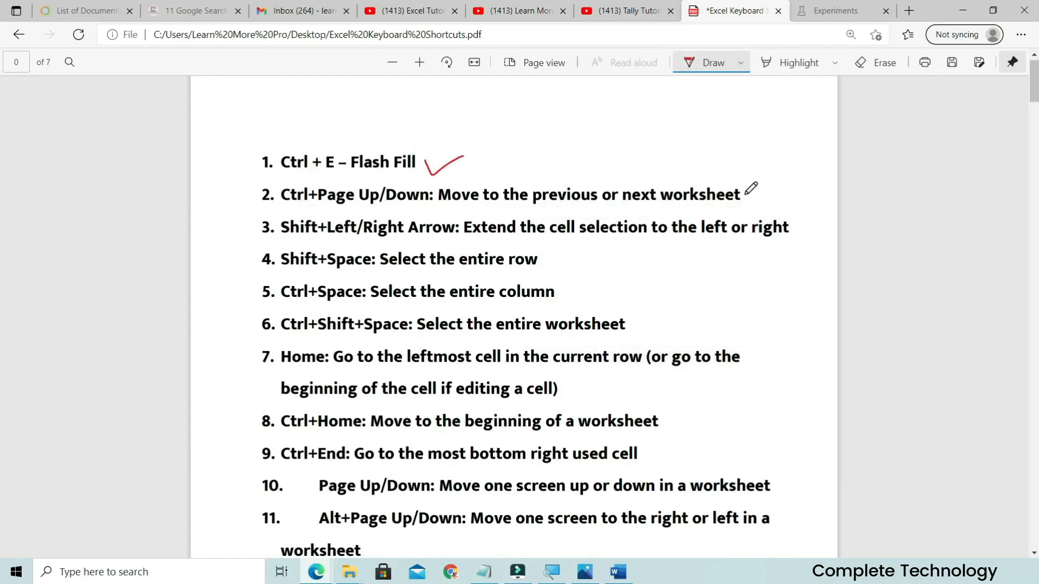
{"action": "left_click_drag", "start_coordinate": [746, 195], "coordinate": [775, 178]}
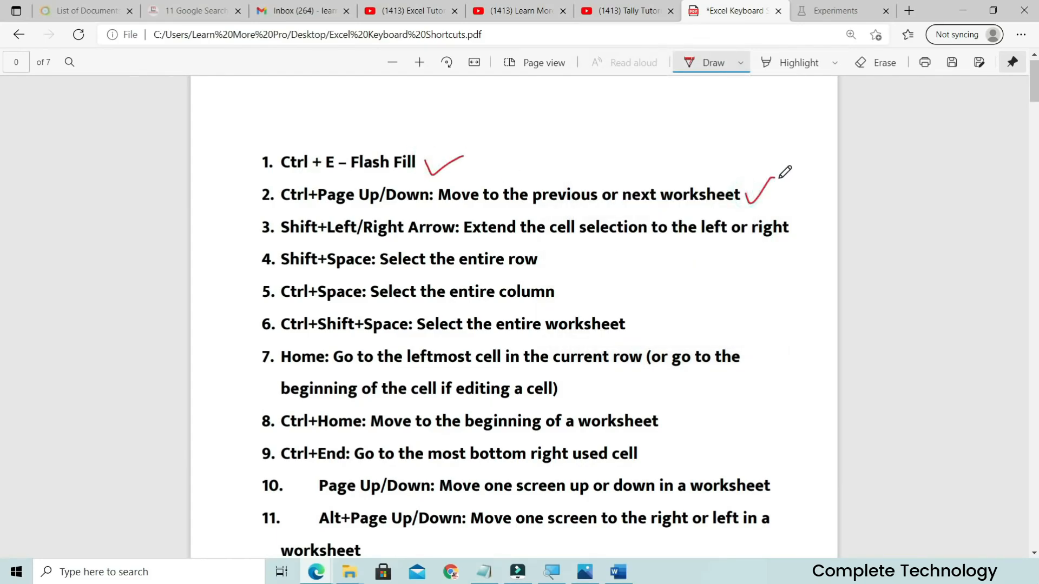
Highlight the second shortcut, "Ctrl+Page Up/Down: Move to the previous or next worksheet", in yellow
{"action": "left_click", "coordinate": [804, 71]}
{"action": "left_click", "coordinate": [835, 65]}
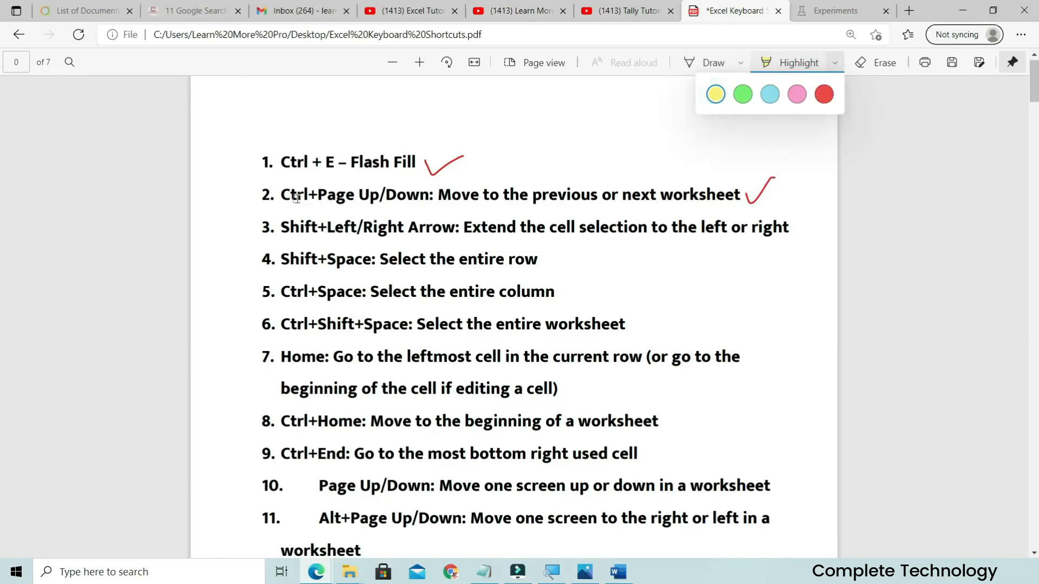
{"action": "left_click_drag", "start_coordinate": [282, 195], "coordinate": [738, 196]}
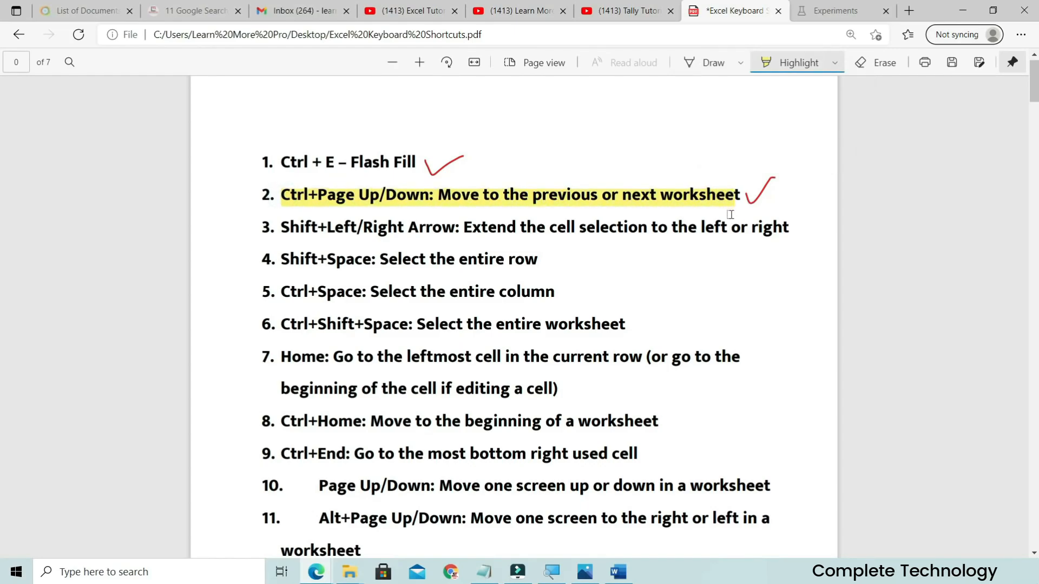
Erase the red check mark beside the second shortcut and switch the PDF's page fit
{"action": "left_click", "coordinate": [892, 63]}
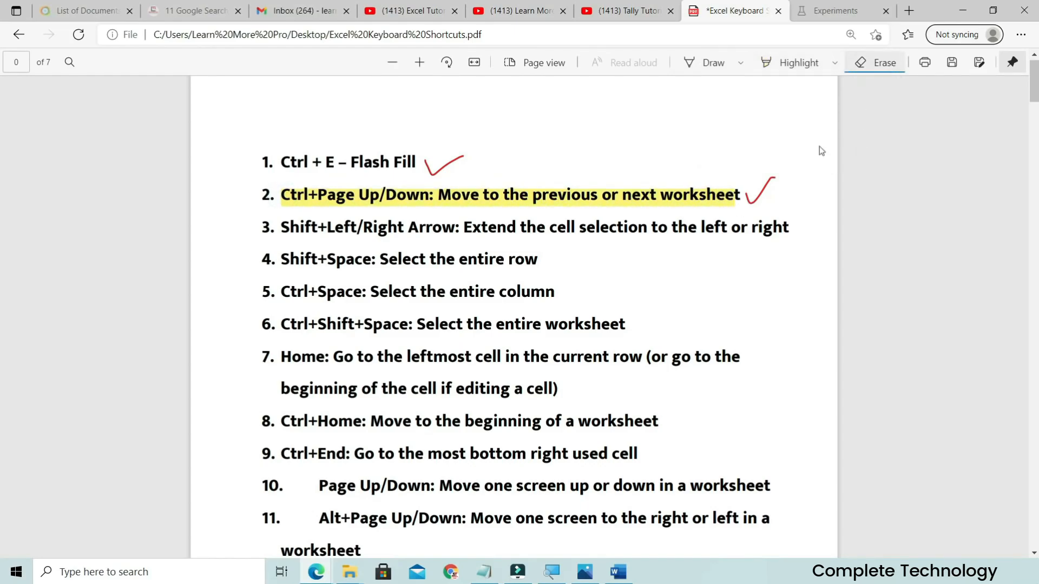
{"action": "left_click", "coordinate": [756, 192]}
{"action": "left_click", "coordinate": [475, 68]}
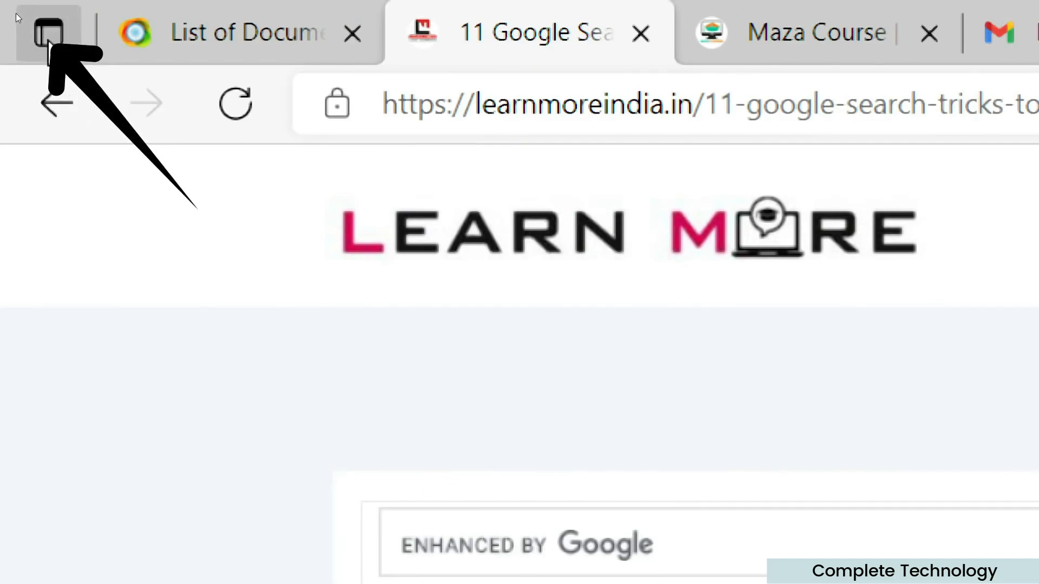
Turn on vertical tabs, collapse the vertical tab list to icons and pin it open again
{"action": "left_click", "coordinate": [48, 41]}
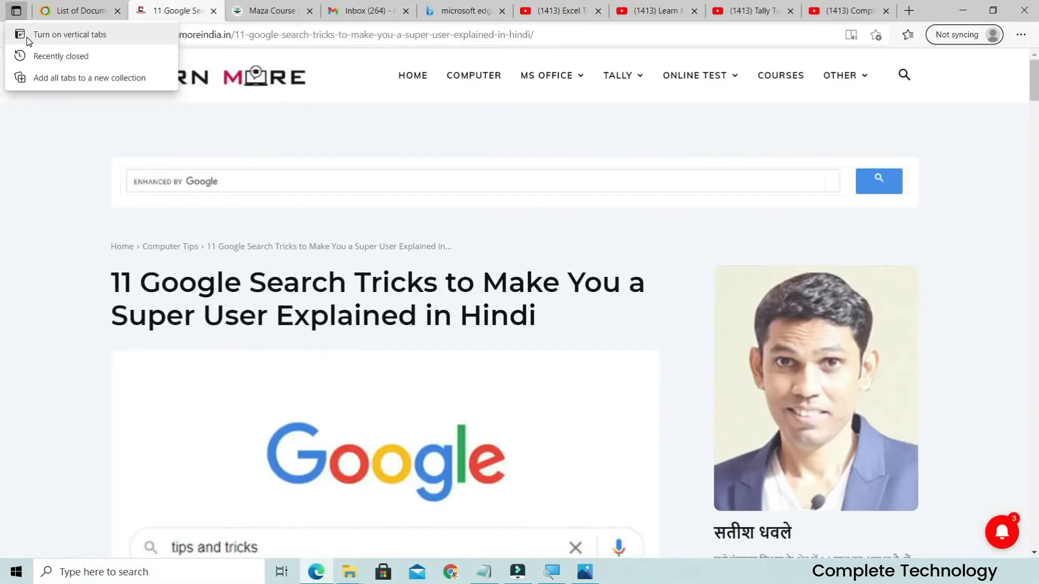
{"action": "left_click", "coordinate": [28, 36]}
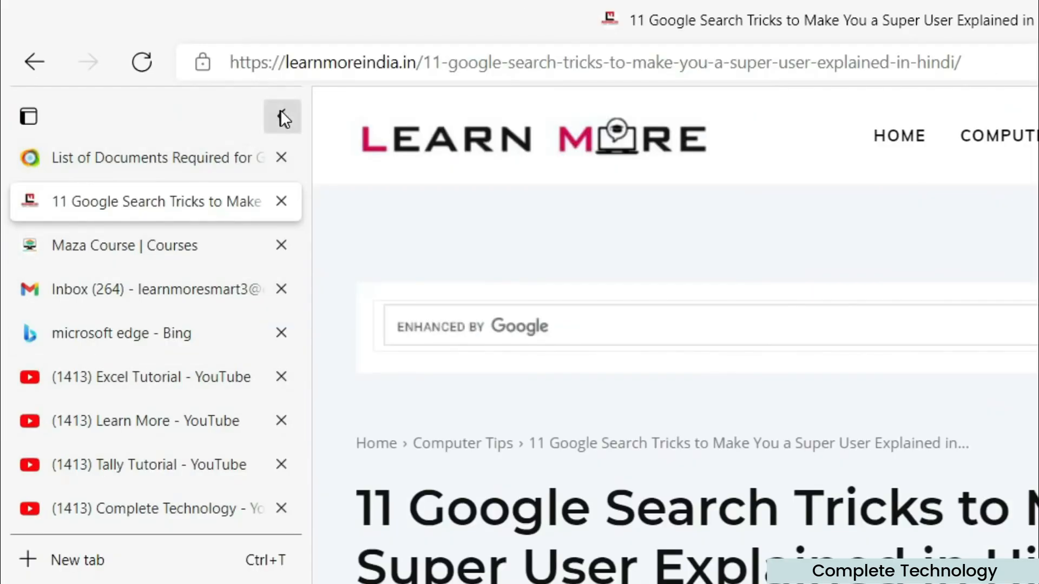
{"action": "left_click", "coordinate": [280, 111]}
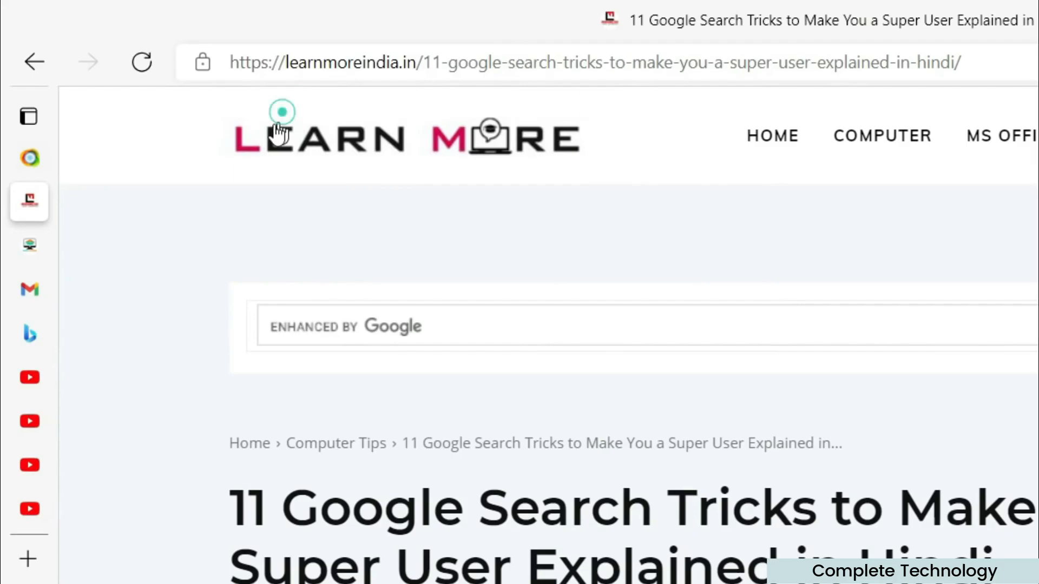
{"action": "mouse_move", "coordinate": [32, 114]}
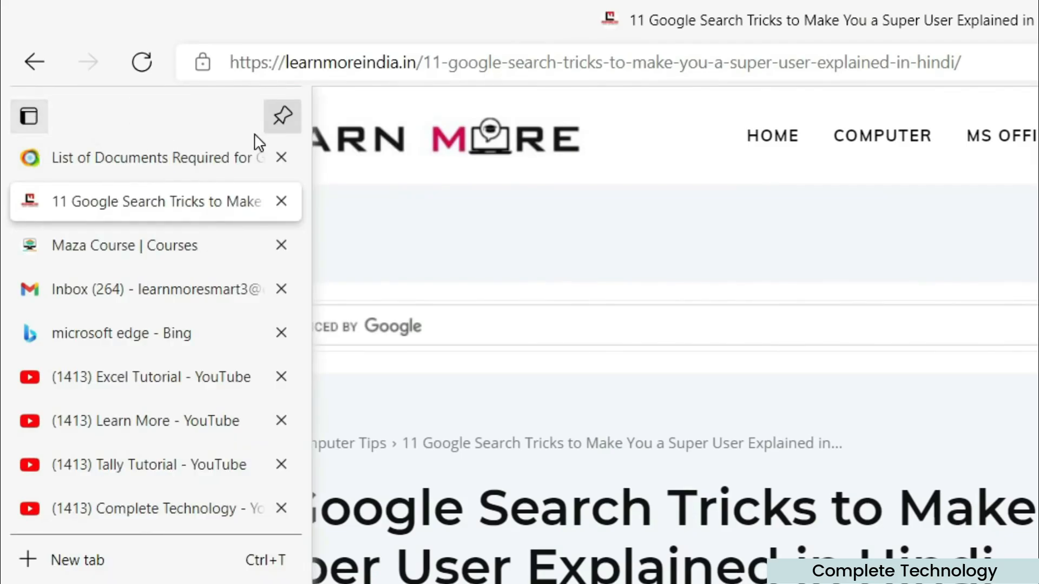
{"action": "left_click", "coordinate": [283, 116]}
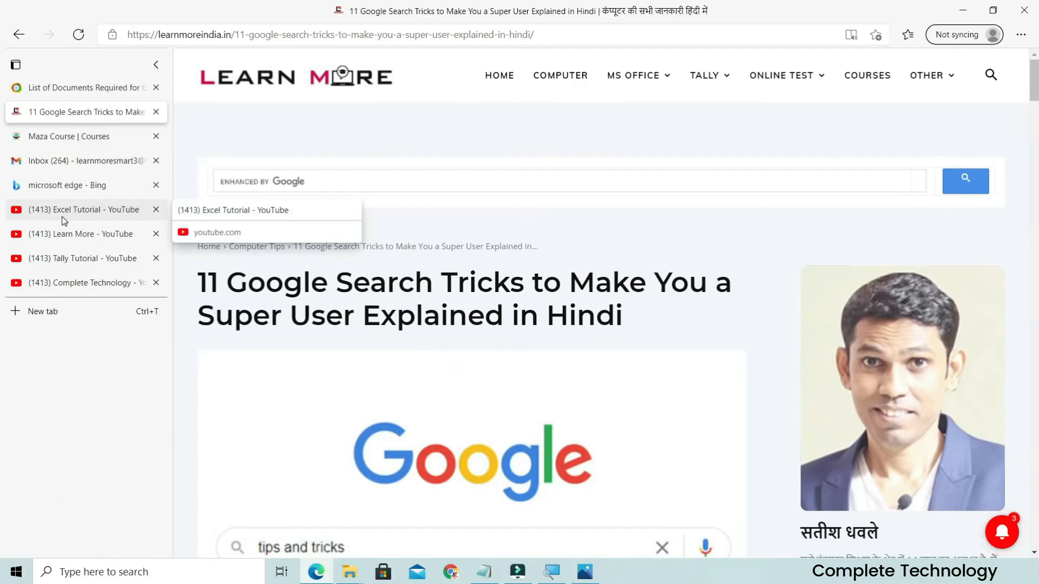
View the Excel Tutorial, Learn More and Tally Tutorial YouTube pages in turn from the vertical tab list
{"action": "left_click", "coordinate": [64, 216]}
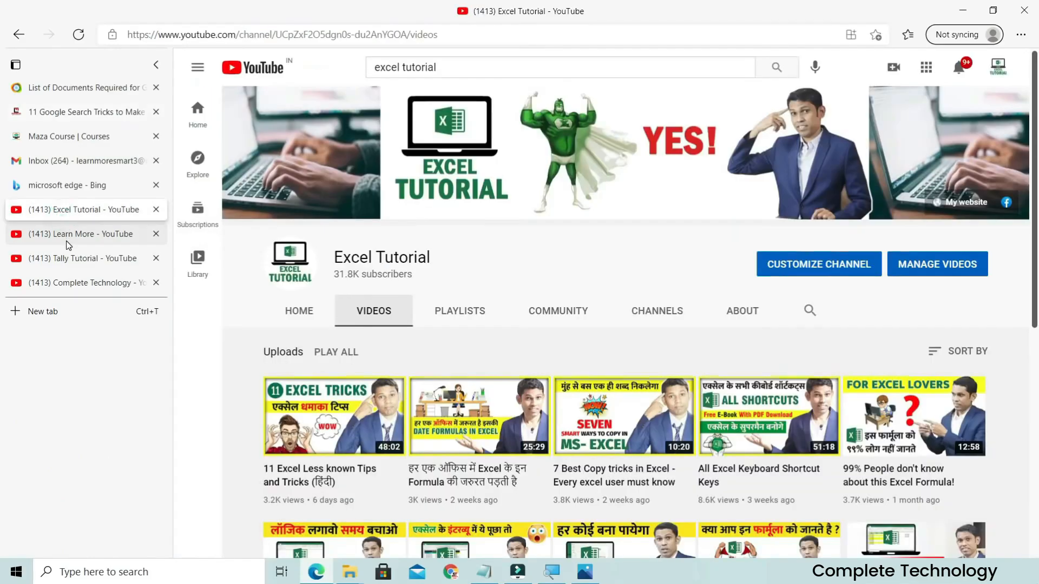
{"action": "left_click", "coordinate": [66, 238]}
{"action": "left_click", "coordinate": [69, 259]}
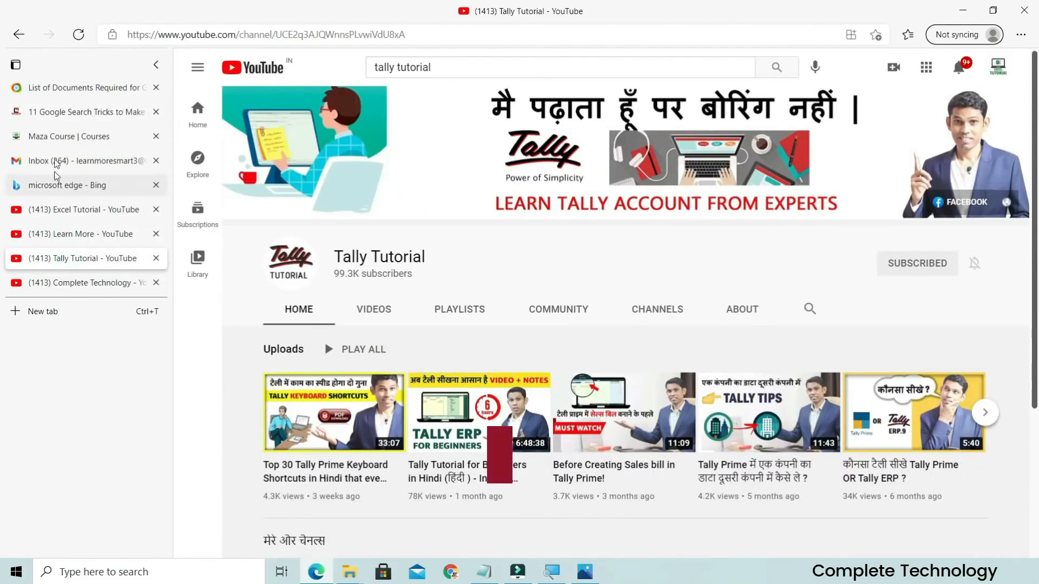
Collapse the vertical tab list and turn off vertical tabs
{"action": "left_click", "coordinate": [155, 64]}
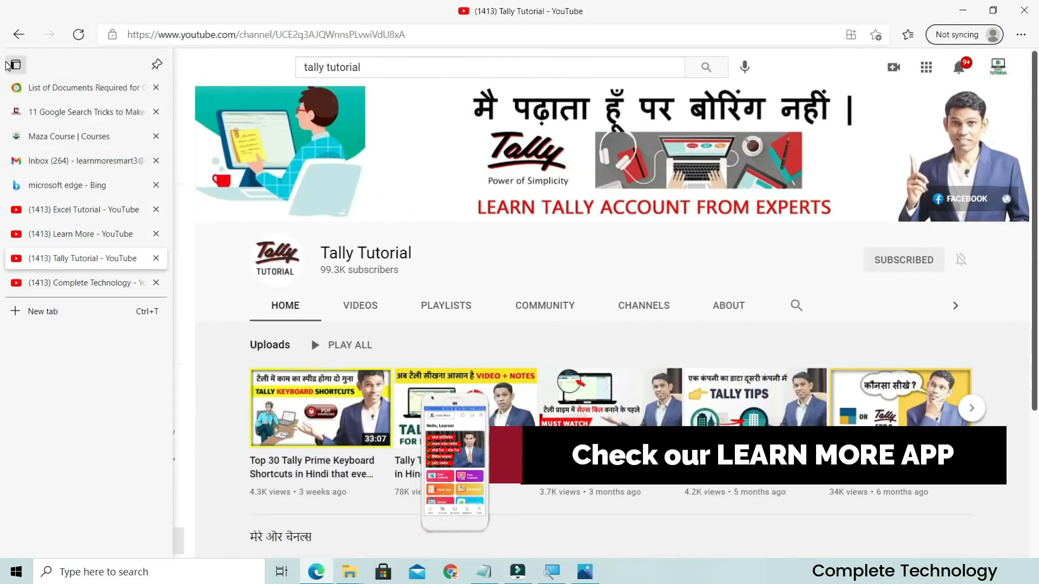
{"action": "left_click", "coordinate": [15, 64]}
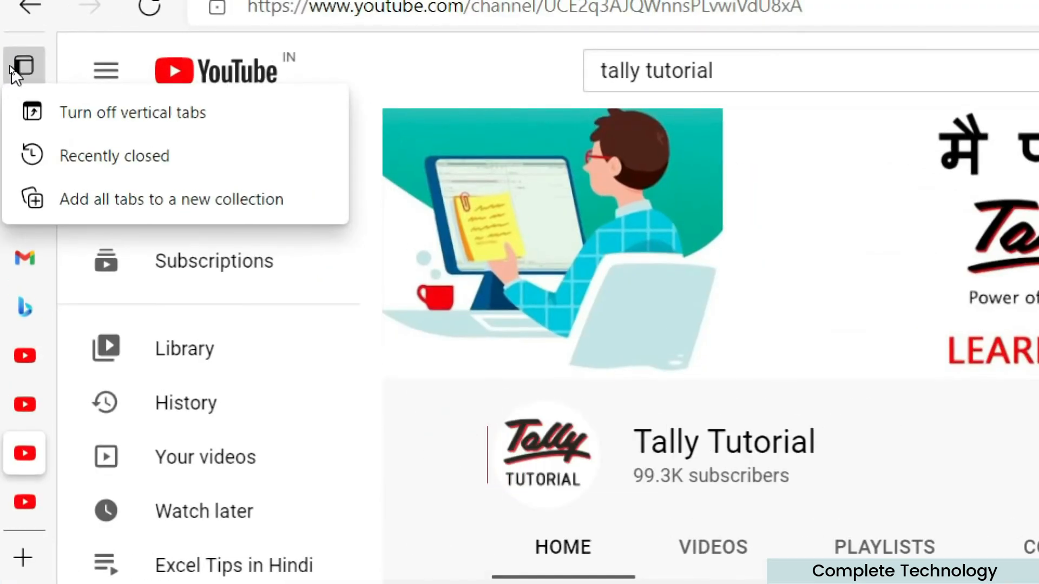
{"action": "left_click", "coordinate": [73, 116]}
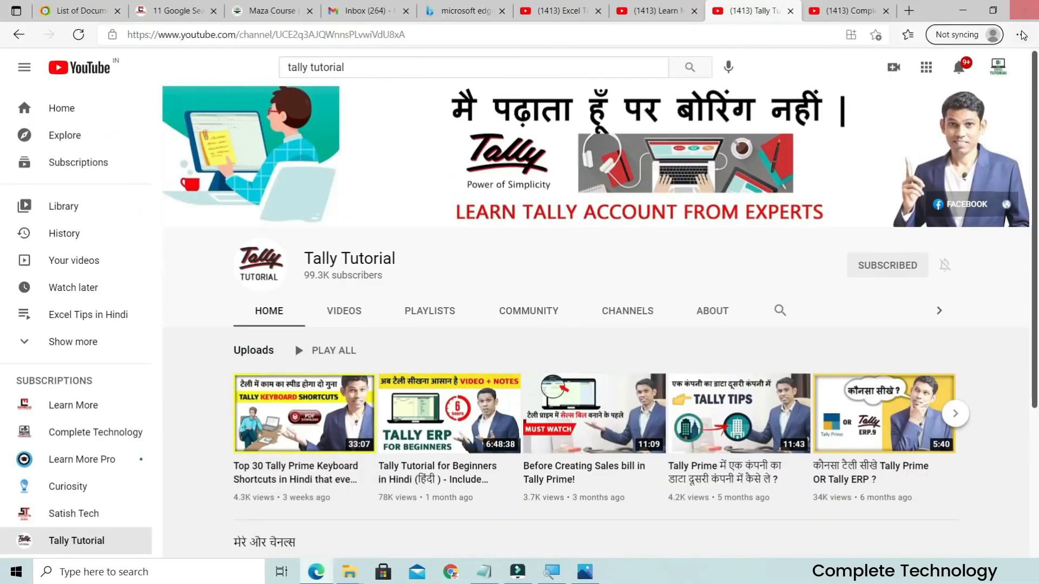
In the browser's Appearance settings, disable Show tab actions menu and enable it again
{"action": "left_click", "coordinate": [1021, 36]}
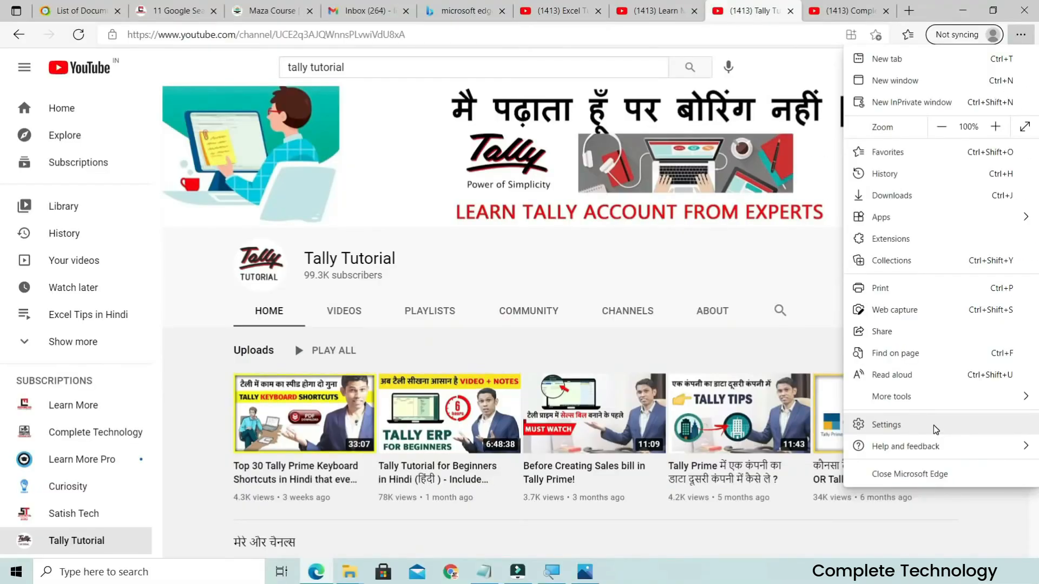
{"action": "left_click", "coordinate": [933, 425]}
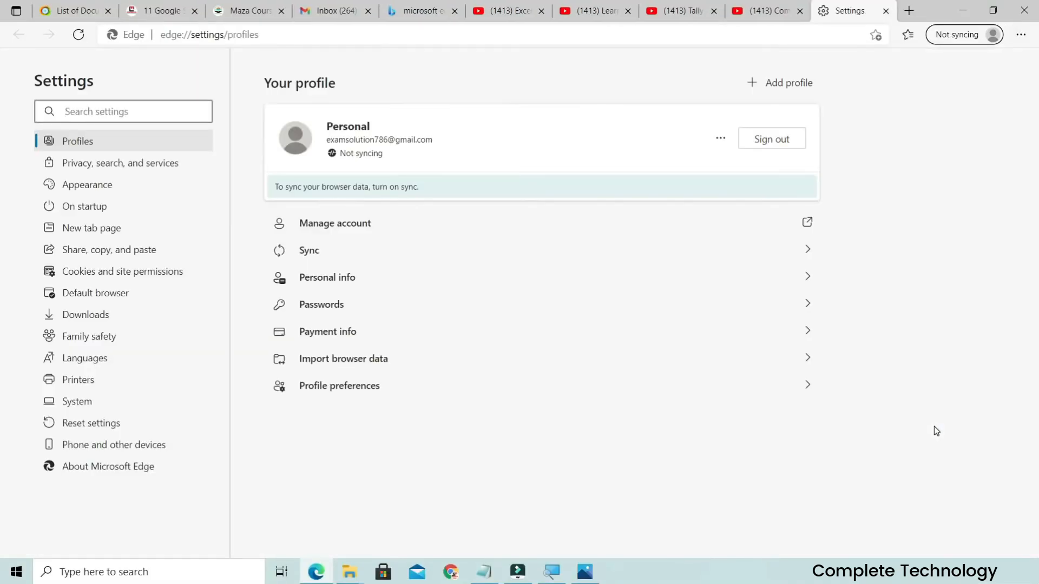
{"action": "left_click", "coordinate": [88, 186]}
{"action": "scroll", "coordinate": [519, 354], "scroll_direction": "down", "scroll_amount": 5}
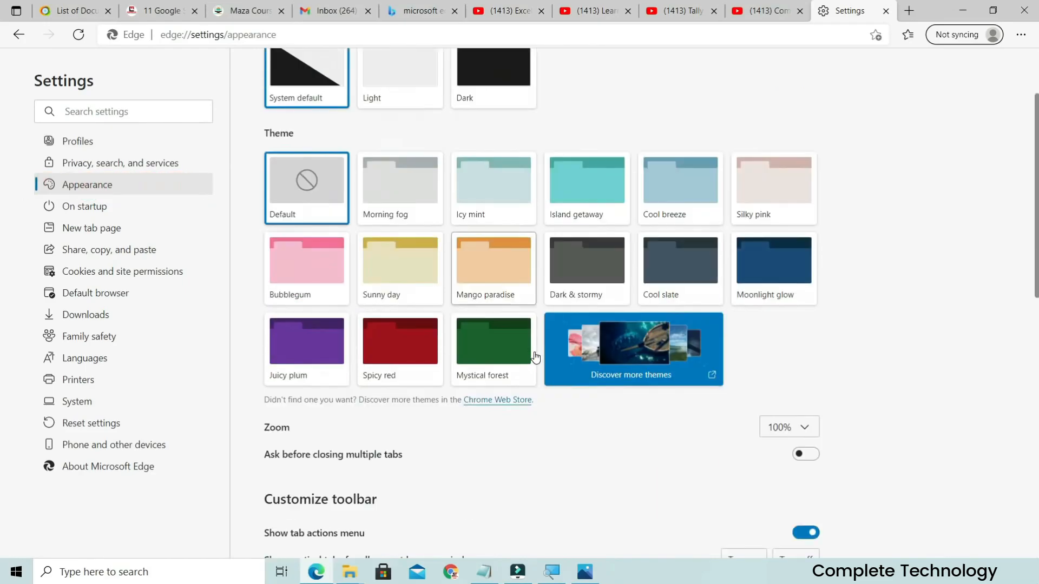
{"action": "scroll", "coordinate": [517, 356], "scroll_direction": "down", "scroll_amount": 1}
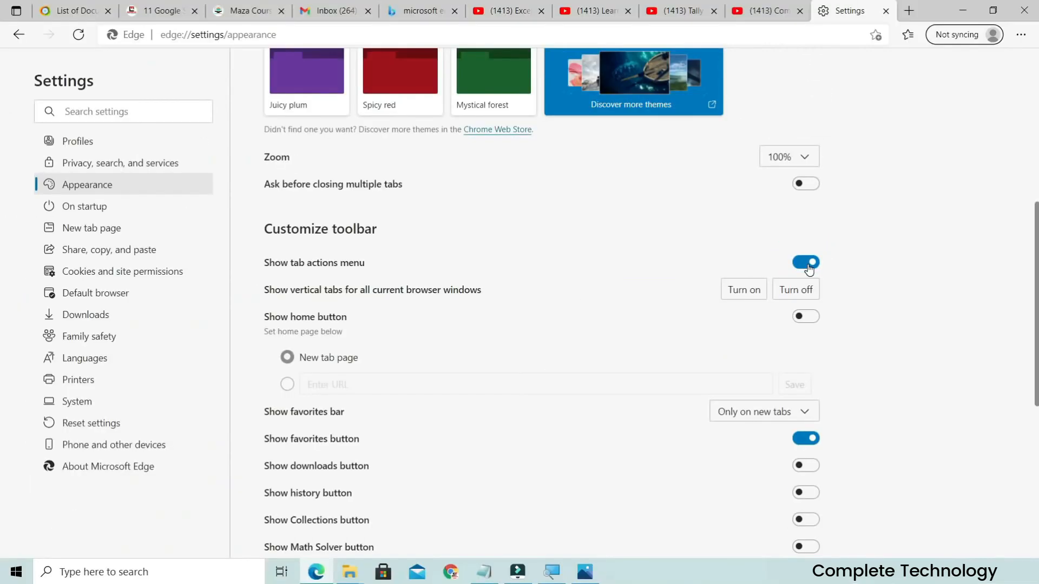
{"action": "left_click", "coordinate": [807, 264]}
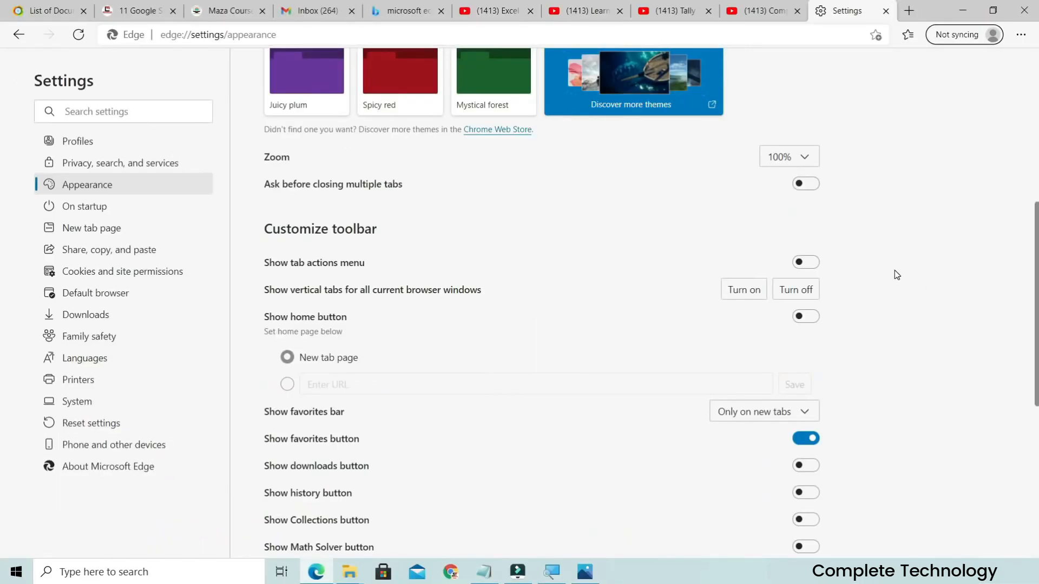
{"action": "left_click", "coordinate": [810, 264]}
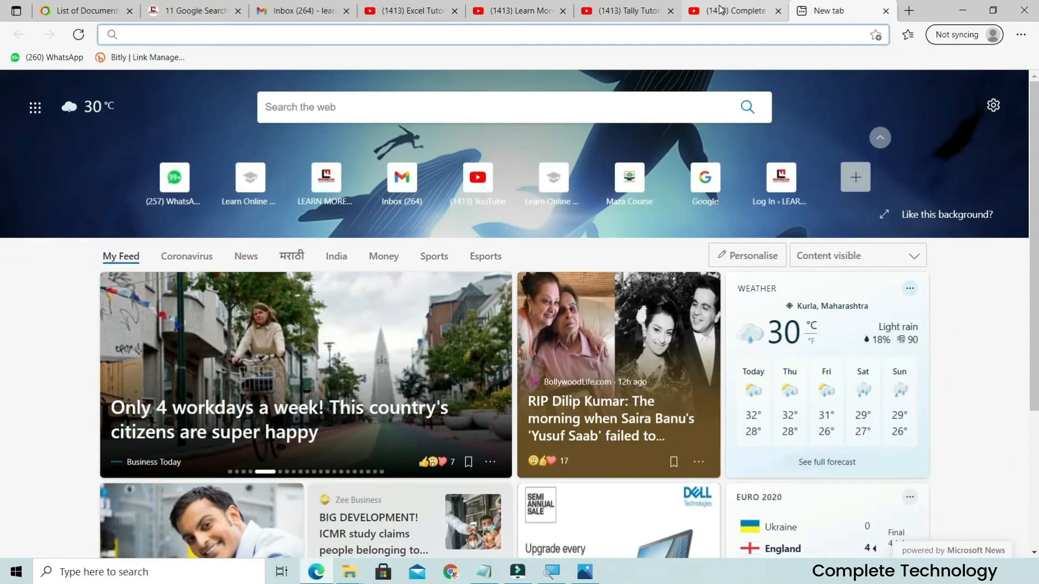
Open the edge://flags page and search the experiments for "groups"
{"action": "left_click", "coordinate": [820, 36]}
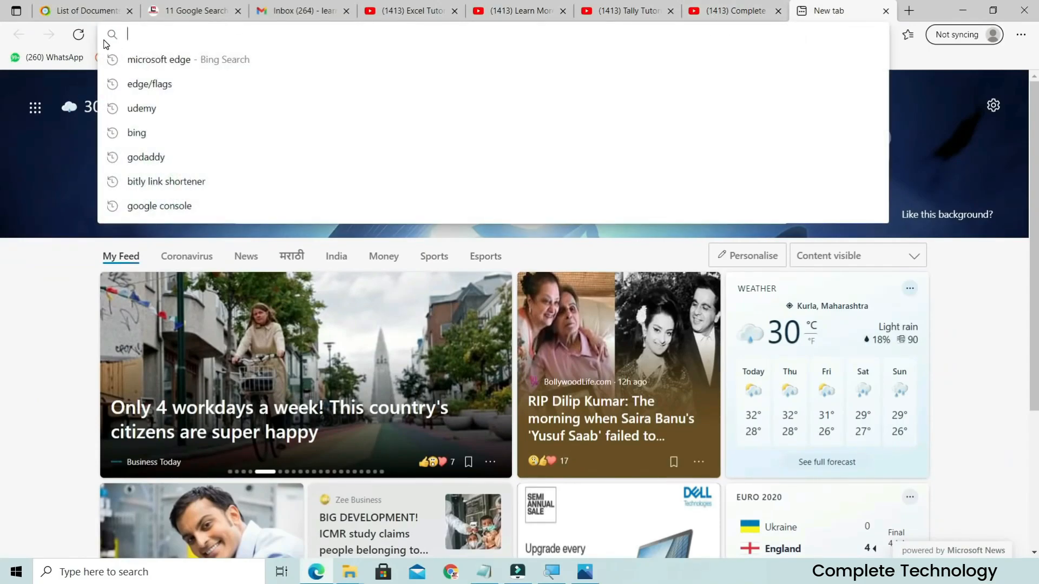
{"action": "type", "text": "edge://fl"}
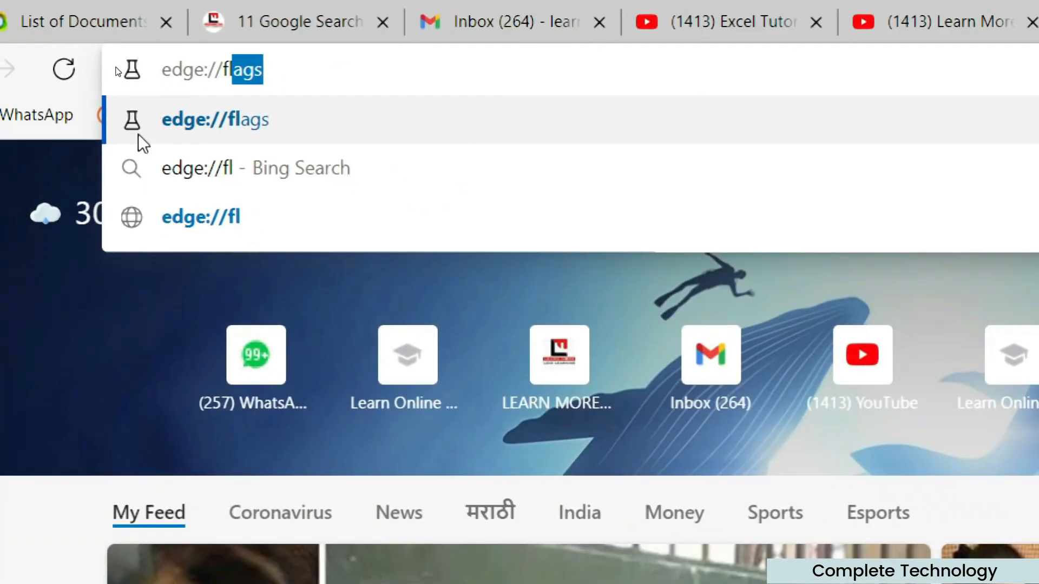
{"action": "key", "text": "Return"}
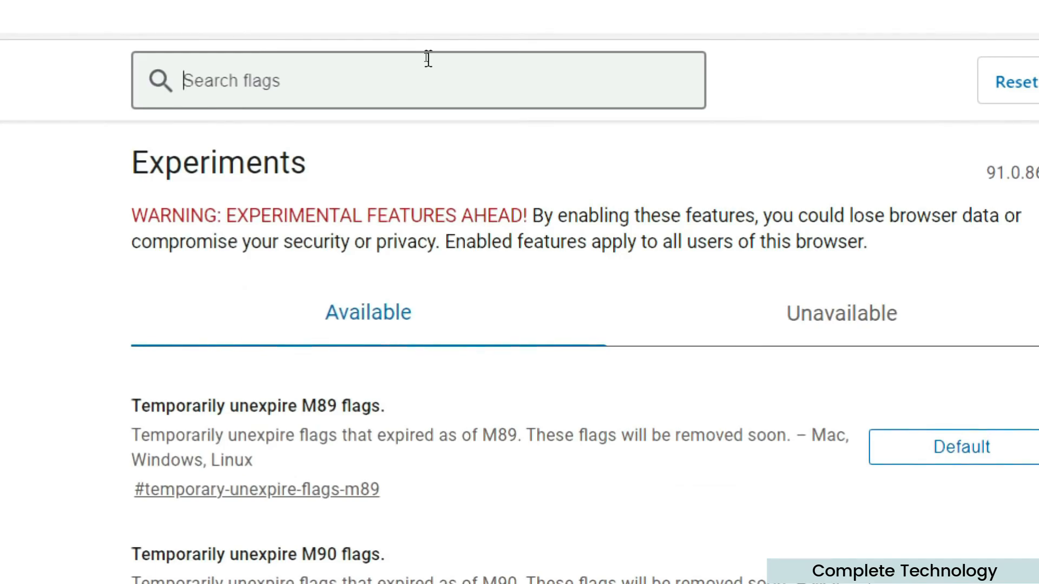
{"action": "type", "text": "groups"}
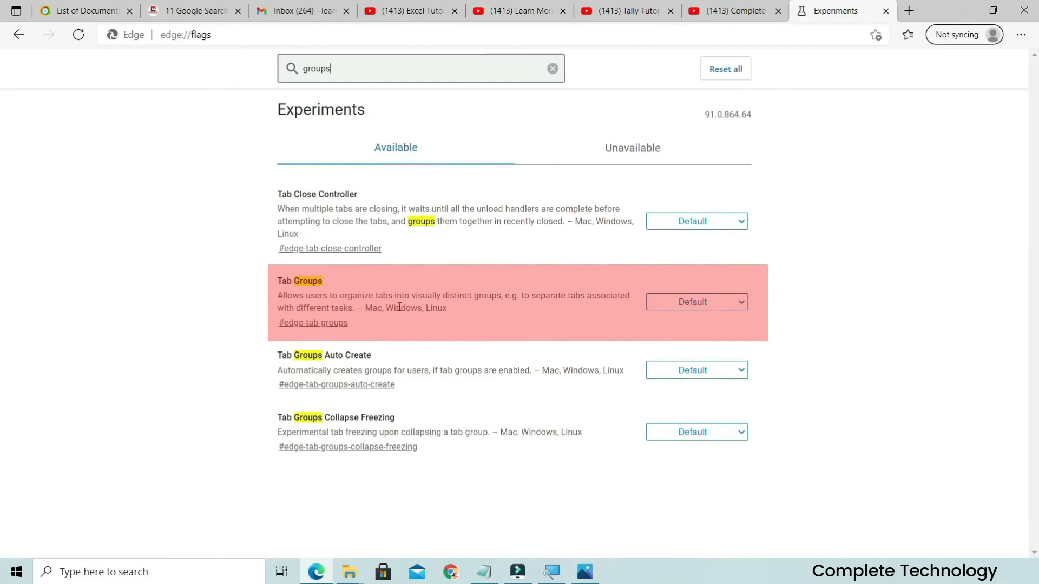
Set the Tab Groups experiment to Enabled and restart the browser
{"action": "left_click", "coordinate": [726, 304]}
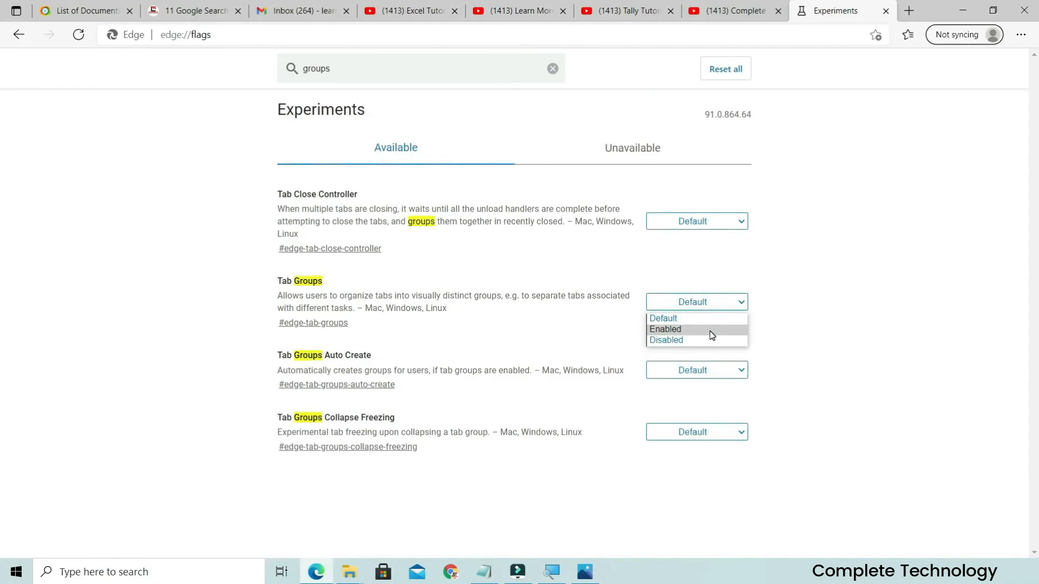
{"action": "left_click", "coordinate": [711, 331]}
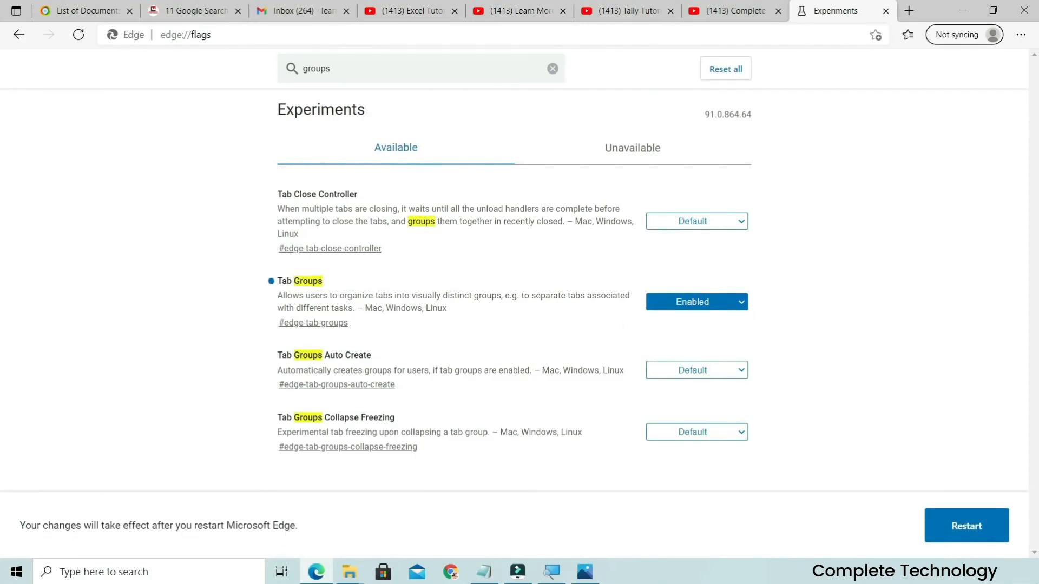
{"action": "left_click", "coordinate": [958, 526]}
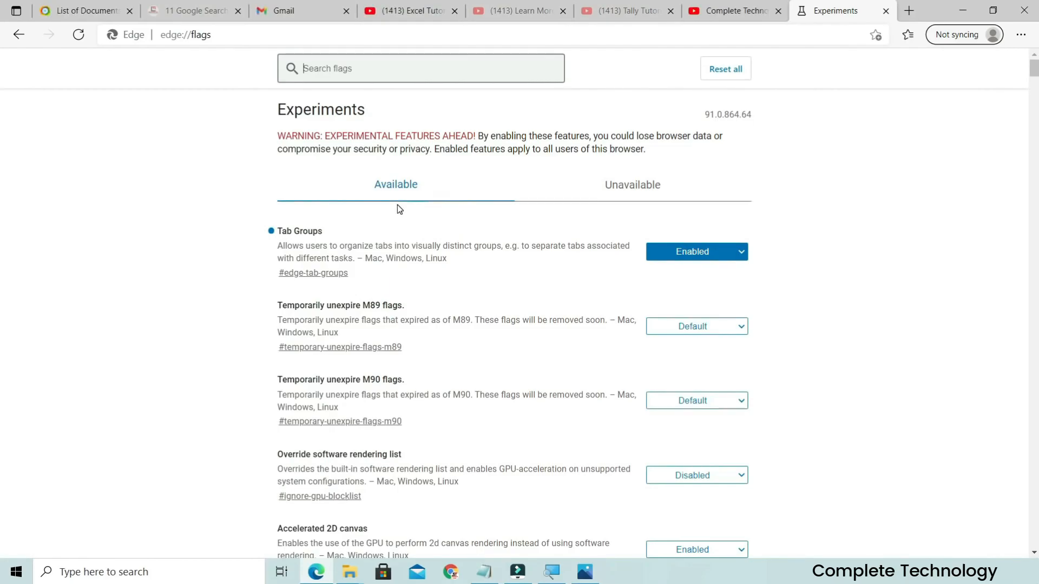
View the Excel Tutorial, Learn More, Tally Tutorial and Complete Technology channel tabs one after another
{"action": "left_click", "coordinate": [412, 7]}
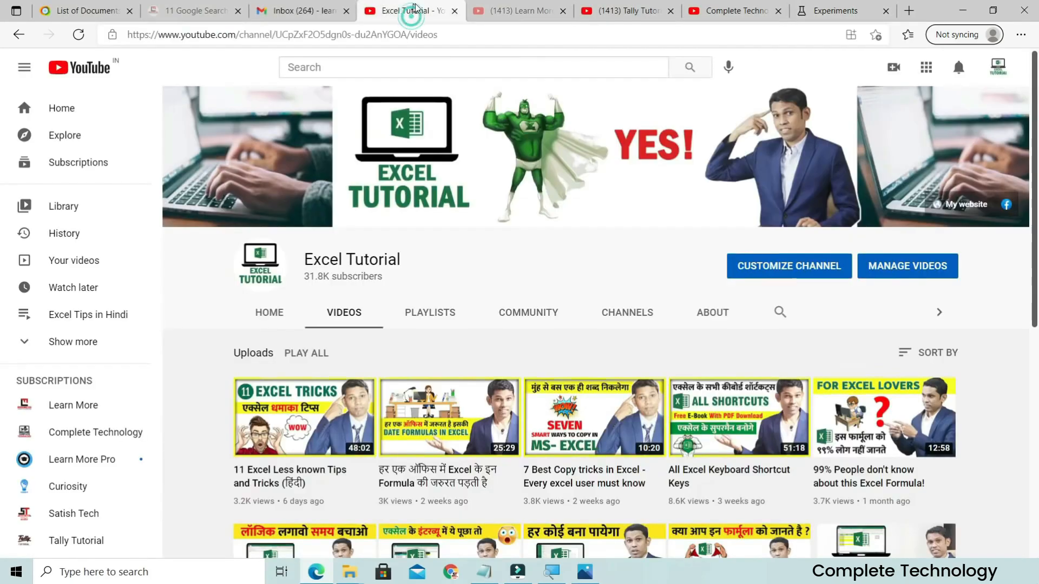
{"action": "left_click", "coordinate": [519, 11]}
{"action": "left_click", "coordinate": [625, 13]}
{"action": "left_click", "coordinate": [730, 11]}
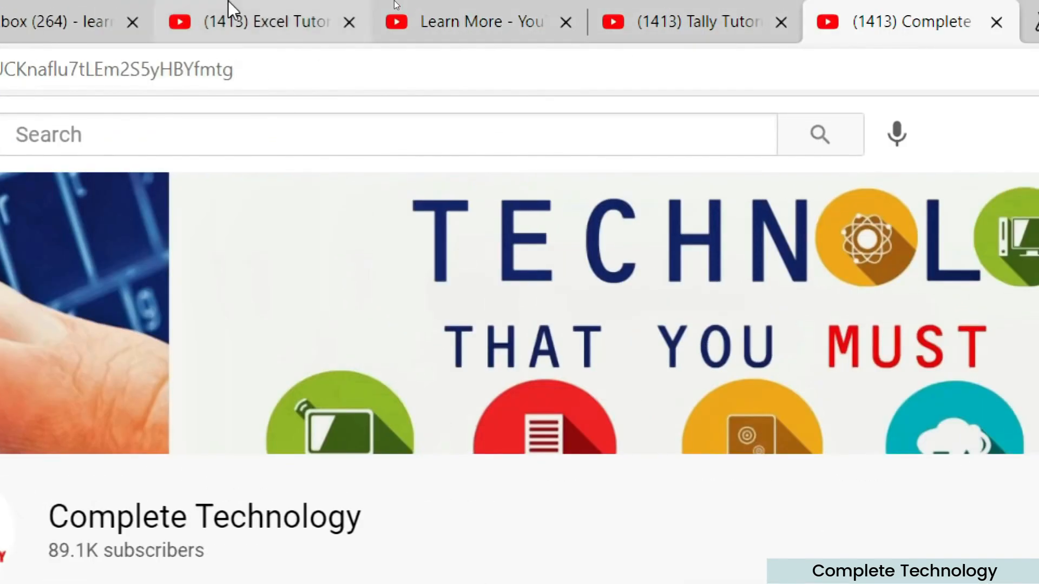
Select the four YouTube channel tabs together and add them to a new tab group
{"action": "left_click", "coordinate": [442, 13]}
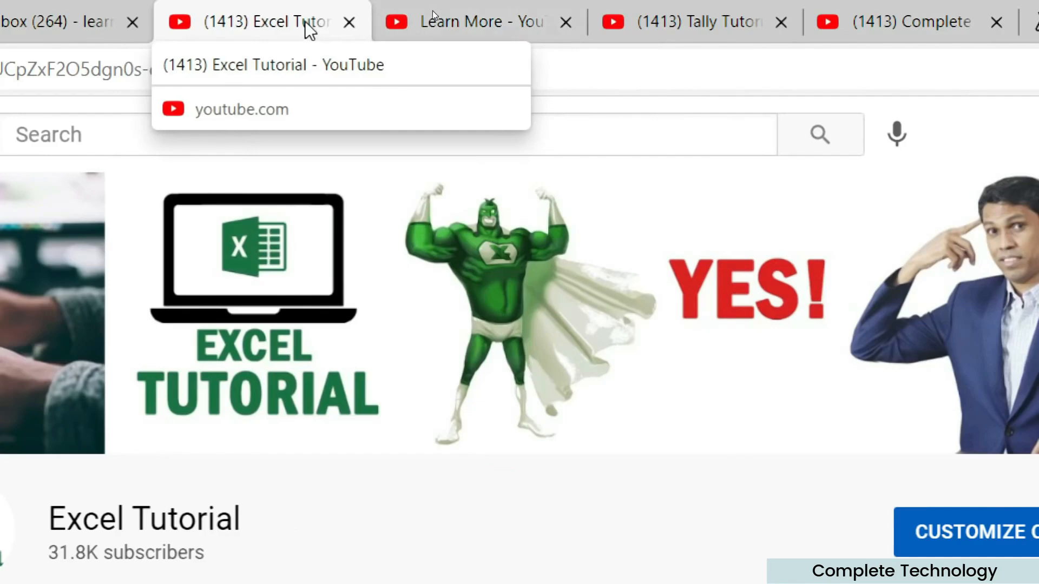
{"action": "left_click", "coordinate": [514, 15]}
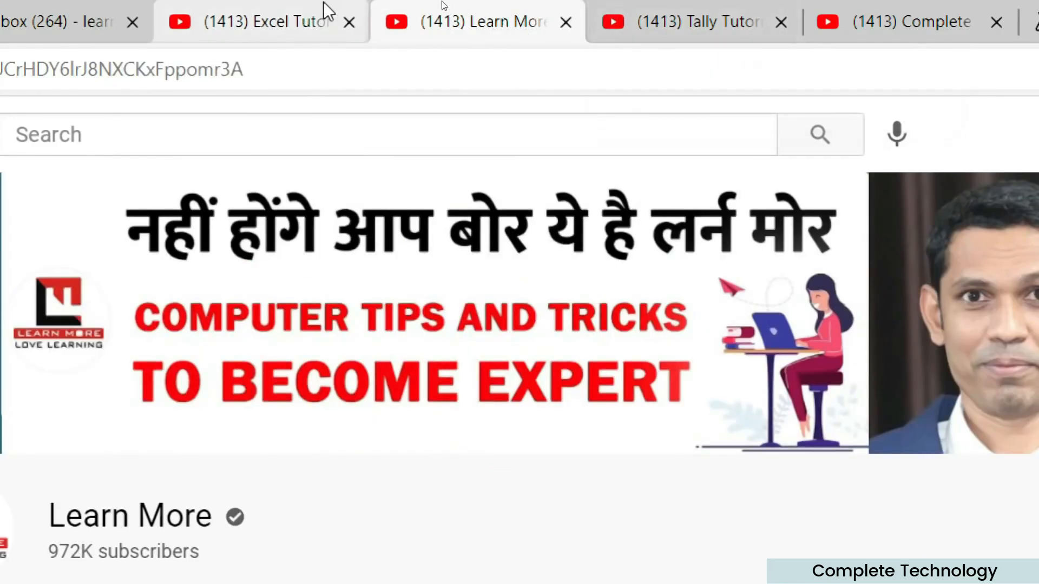
{"action": "left_click", "coordinate": [698, 21]}
{"action": "left_click", "coordinate": [901, 20]}
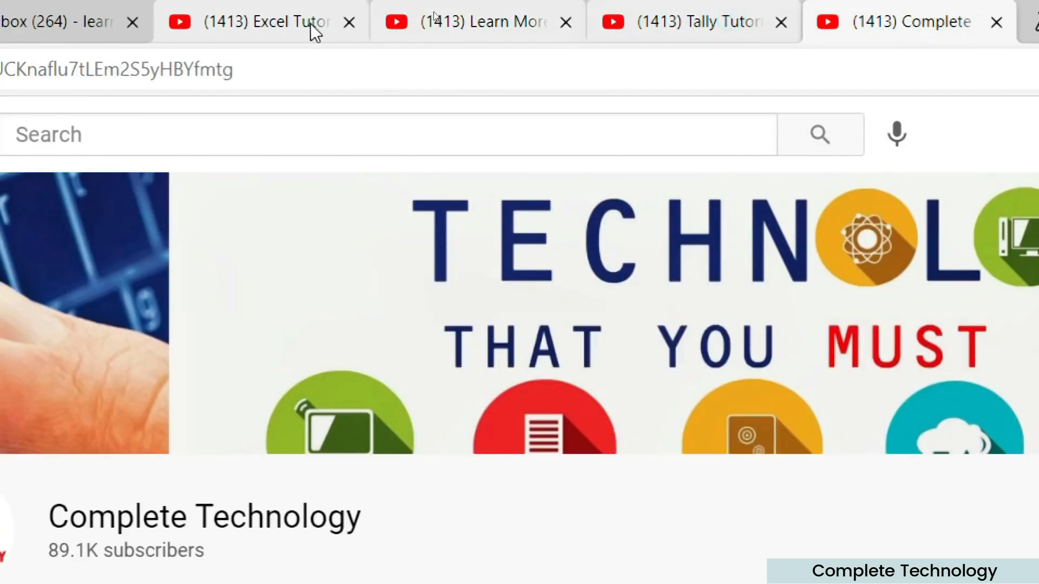
{"action": "right_click", "coordinate": [248, 24]}
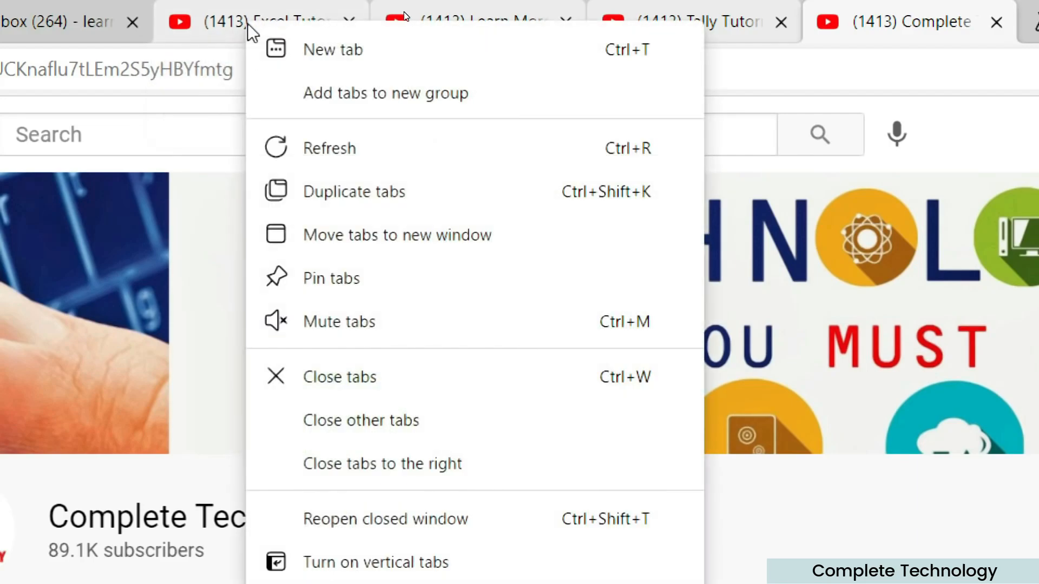
{"action": "right_click", "coordinate": [263, 14]}
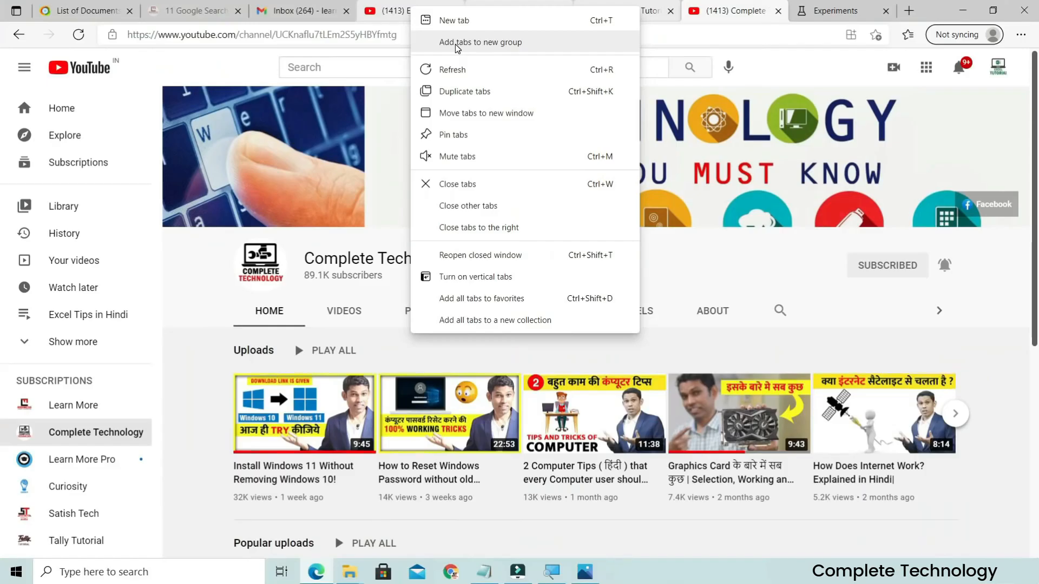
{"action": "left_click", "coordinate": [455, 43]}
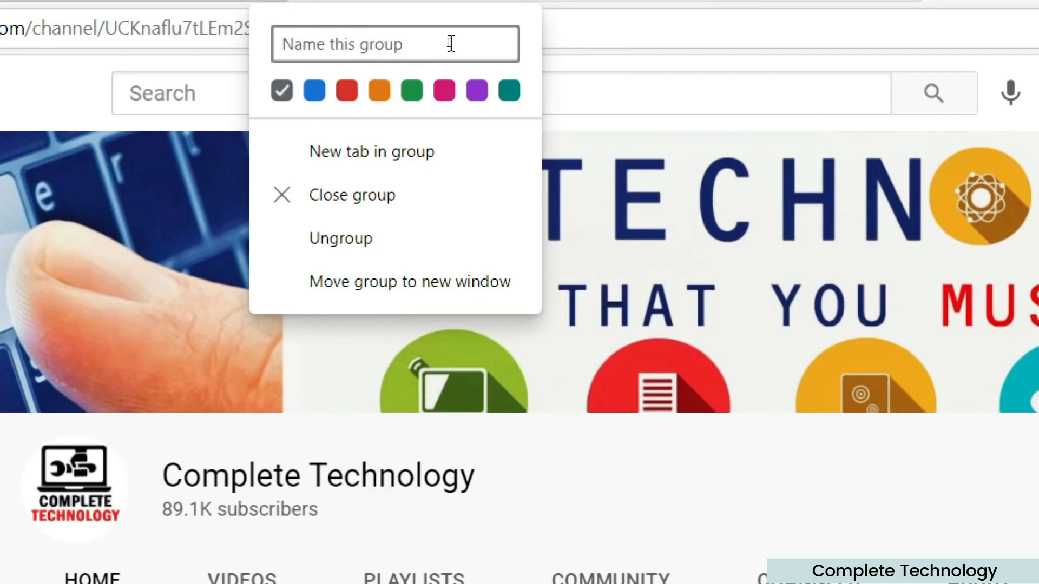
{"action": "type", "text": "Youtu"}
{"action": "key", "text": "BackSpace"}
{"action": "key", "text": "BackSpace"}
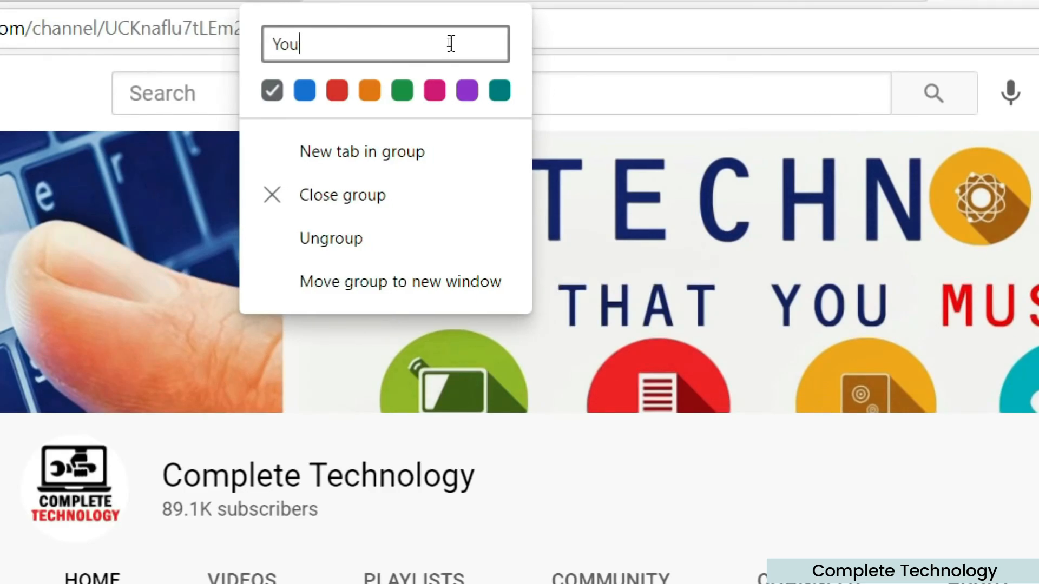
{"action": "type", "text": "Tu"}
{"action": "key", "text": "BackSpace"}
{"action": "key", "text": "BackSpace"}
{"action": "key", "text": "BackSpace"}
{"action": "key", "text": "BackSpace"}
{"action": "key", "text": "BackSpace"}
Name the new tab group with the channel owner's first name followed by "YT Channels" and colour it red
{"action": "type", "text": "Sati"}
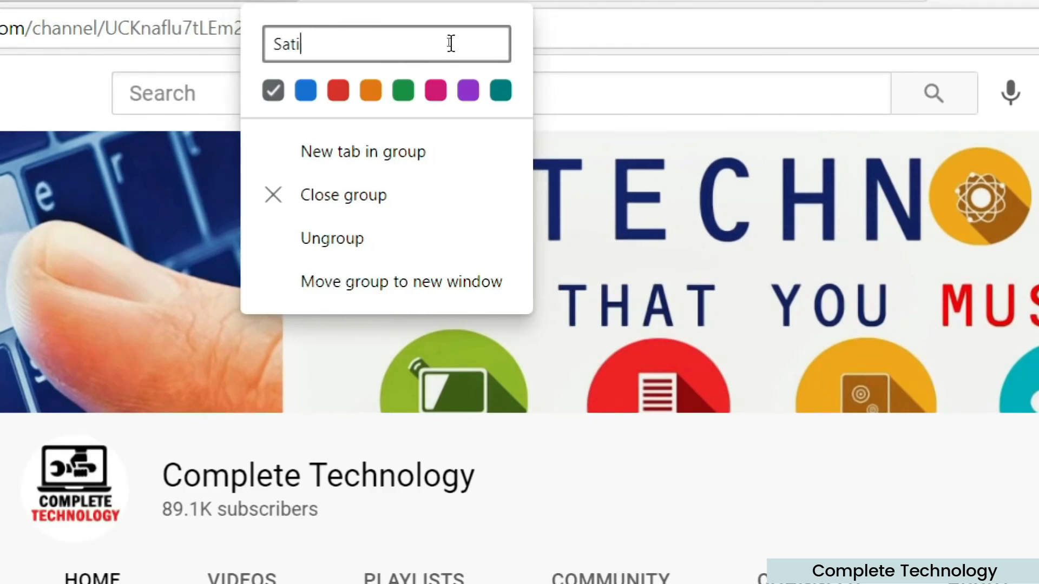
{"action": "type", "text": "sh YT Channels"}
{"action": "left_click", "coordinate": [305, 97]}
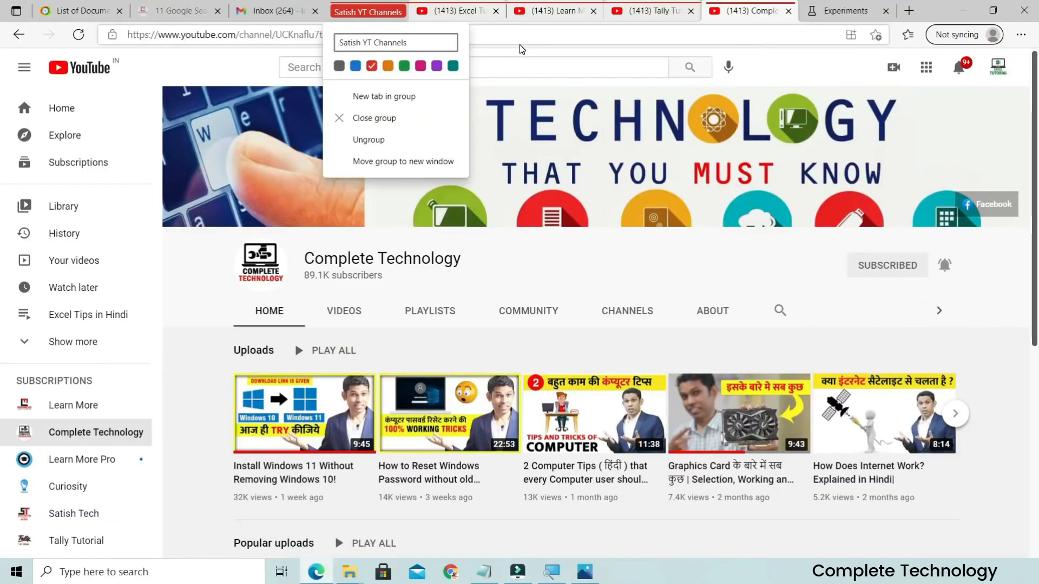
{"action": "left_click", "coordinate": [600, 49]}
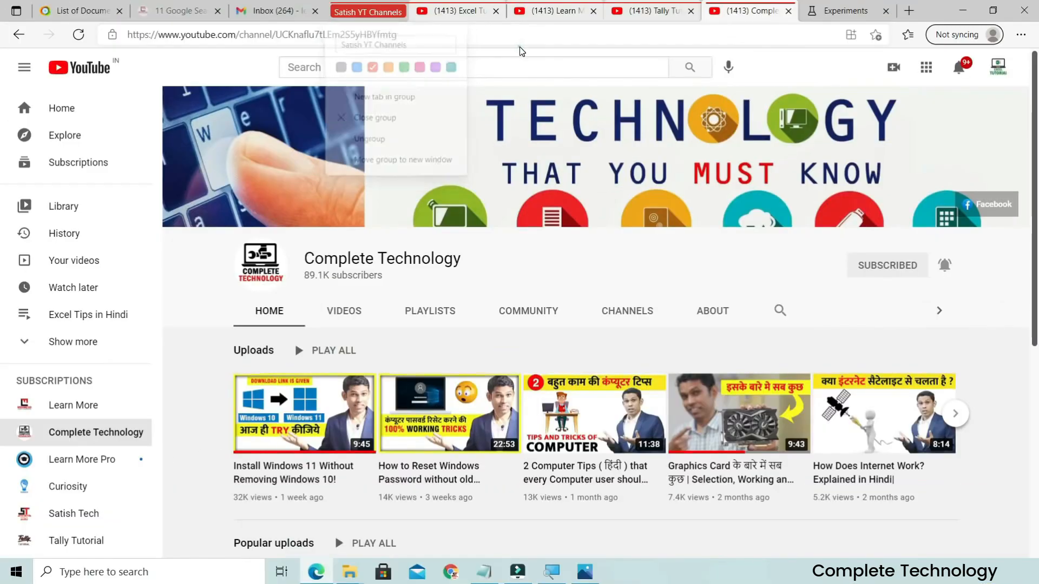
Collapse and expand the red tab group, and view each of its four channel tabs
{"action": "left_click", "coordinate": [365, 10]}
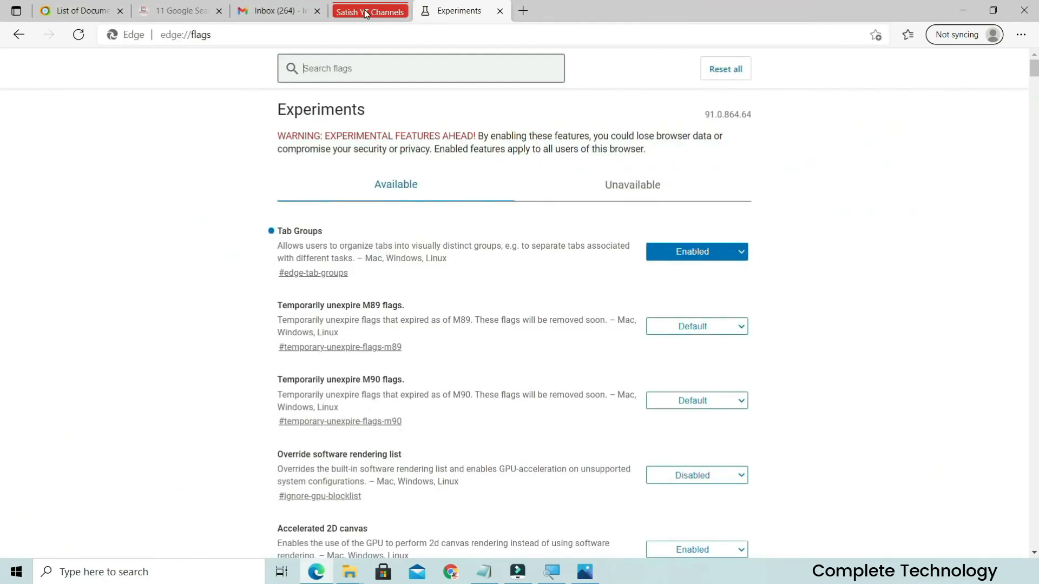
{"action": "left_click", "coordinate": [364, 10]}
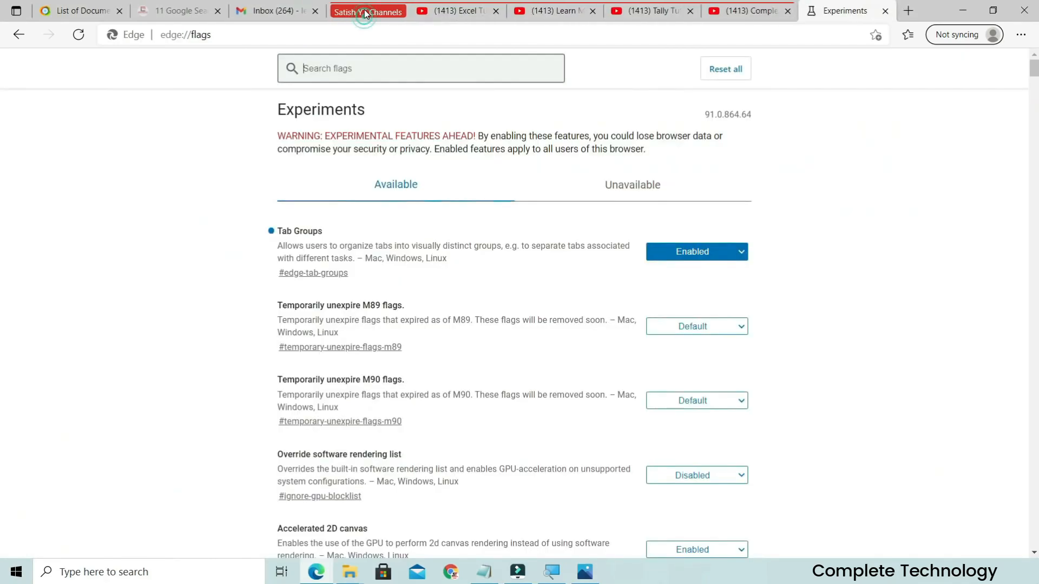
{"action": "left_click", "coordinate": [444, 10]}
{"action": "left_click", "coordinate": [546, 11]}
{"action": "left_click", "coordinate": [646, 11]}
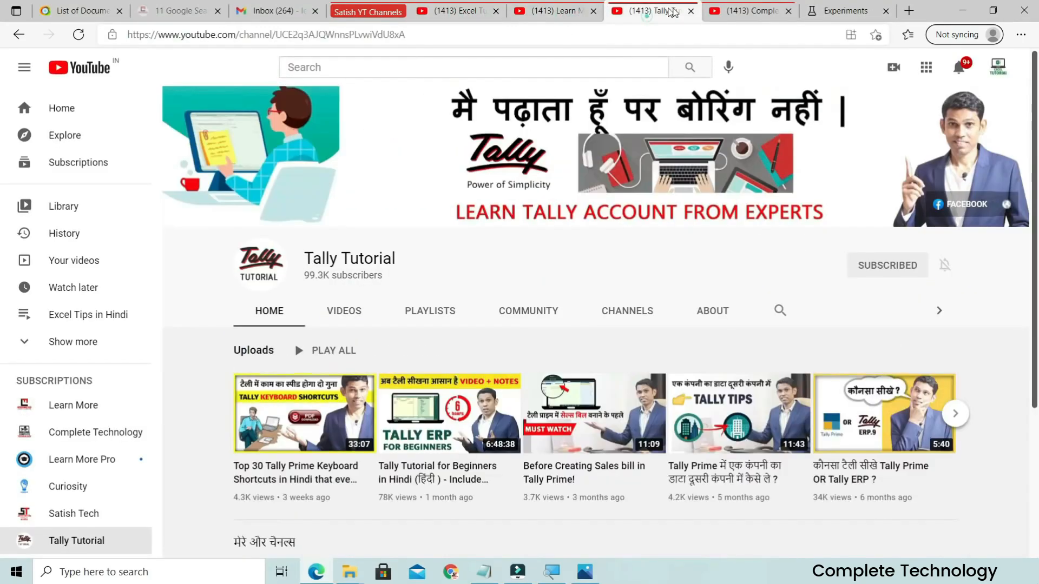
{"action": "left_click", "coordinate": [750, 13]}
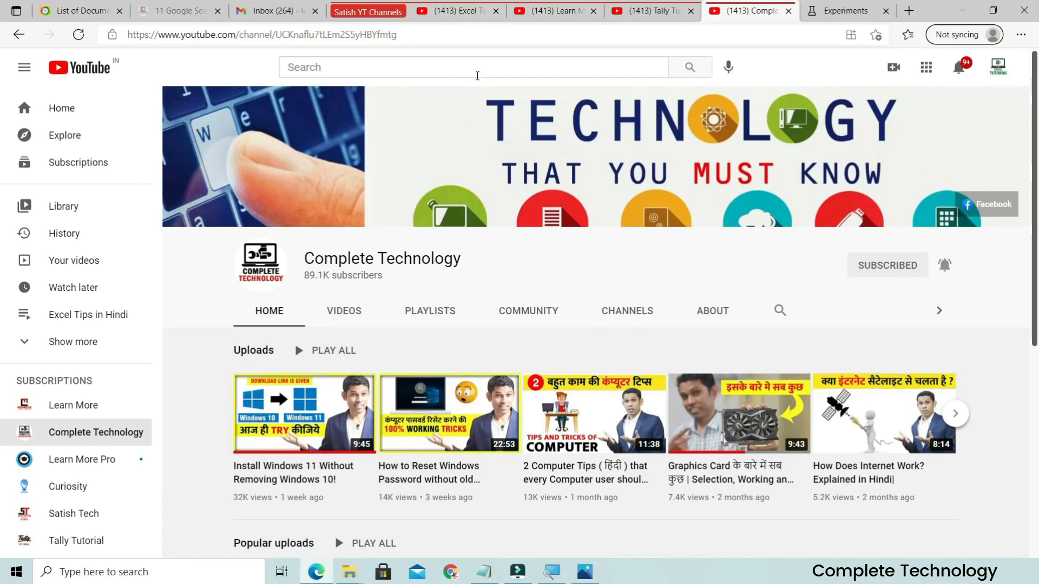
Open the red tab group's options and ungroup its tabs
{"action": "left_click", "coordinate": [374, 15]}
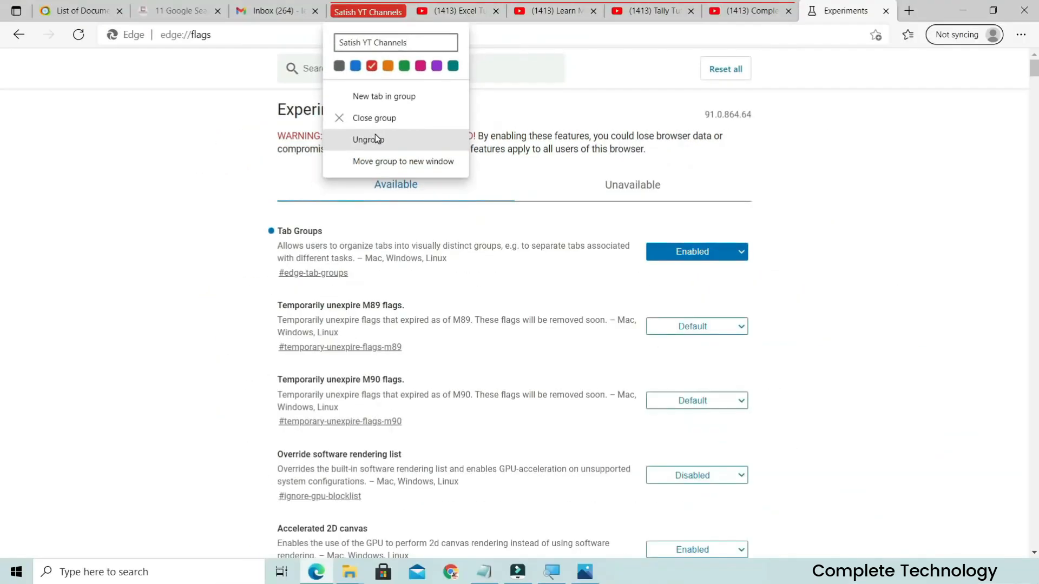
{"action": "key", "text": "Escape"}
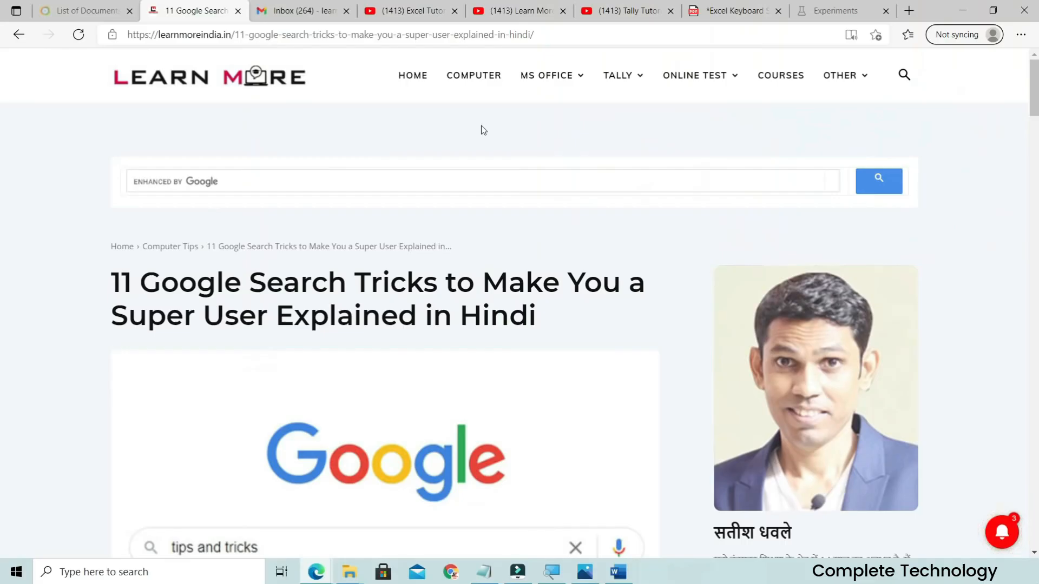
Skim the "11 Google Search Tricks" article and open it in Immersive Reader
{"action": "scroll", "coordinate": [482, 129], "scroll_direction": "down", "scroll_amount": 15}
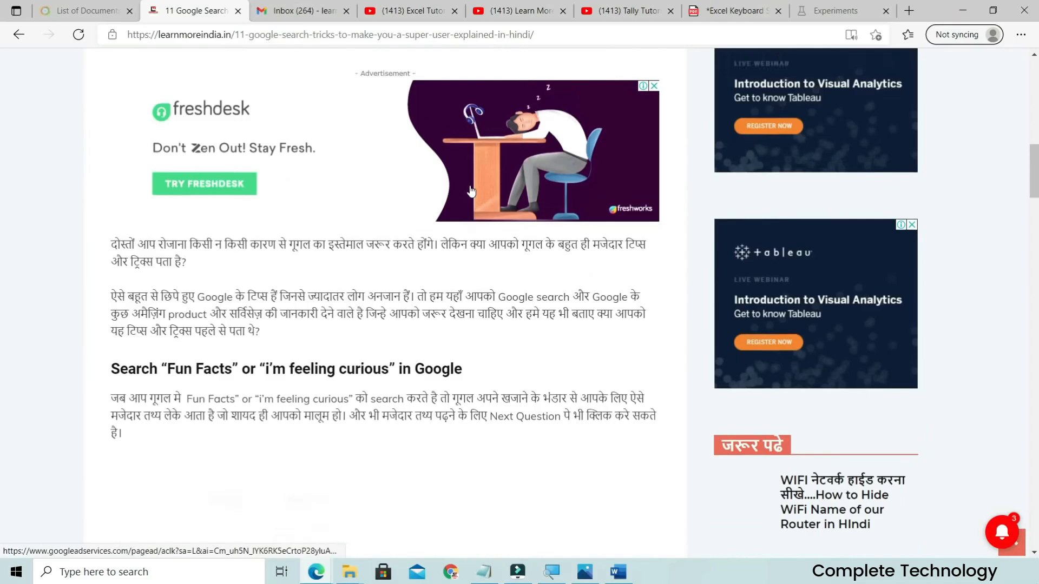
{"action": "scroll", "coordinate": [471, 190], "scroll_direction": "down", "scroll_amount": 12}
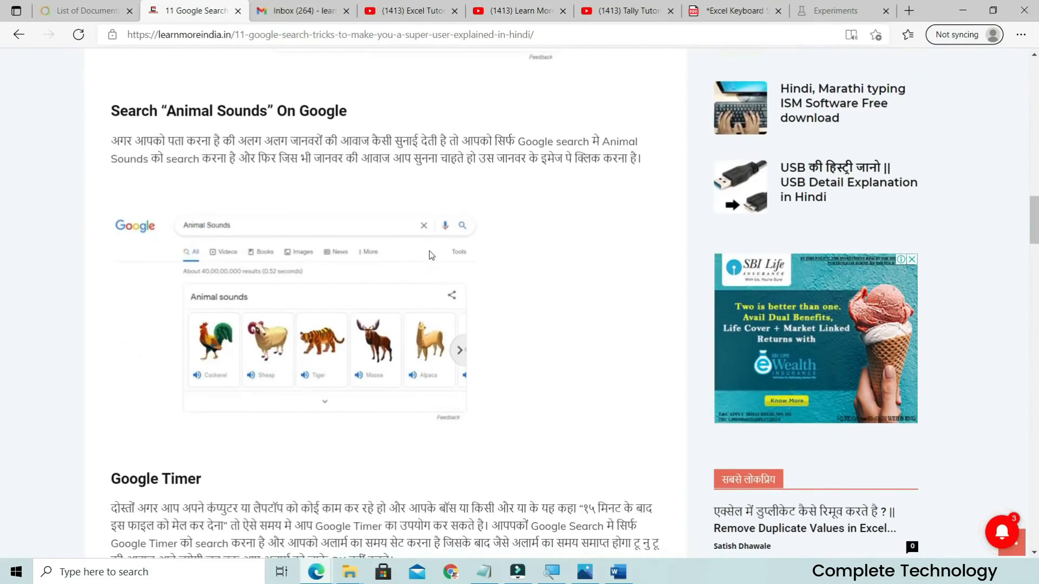
{"action": "scroll", "coordinate": [430, 255], "scroll_direction": "up", "scroll_amount": 20}
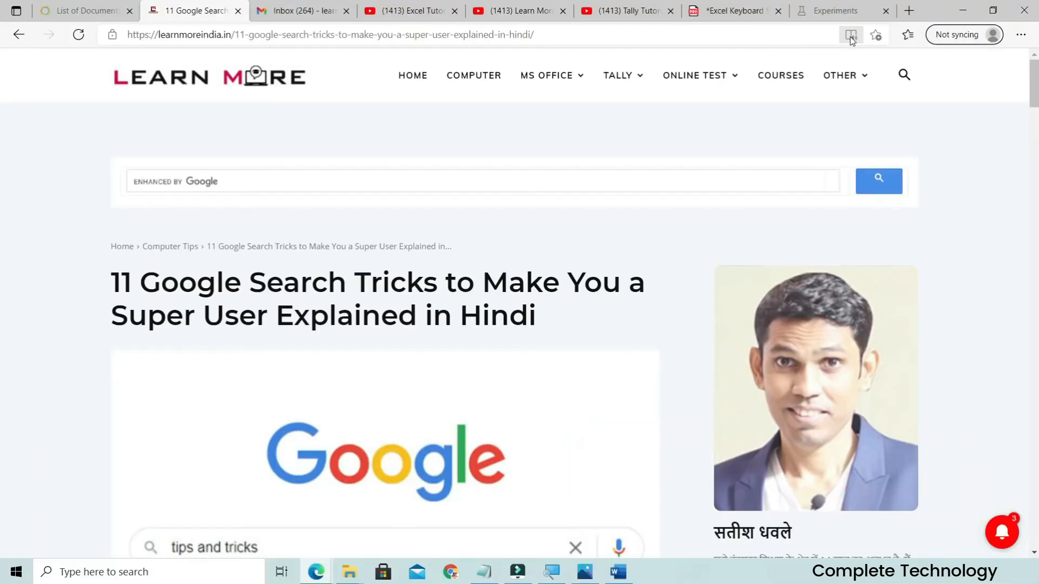
{"action": "left_click", "coordinate": [851, 36]}
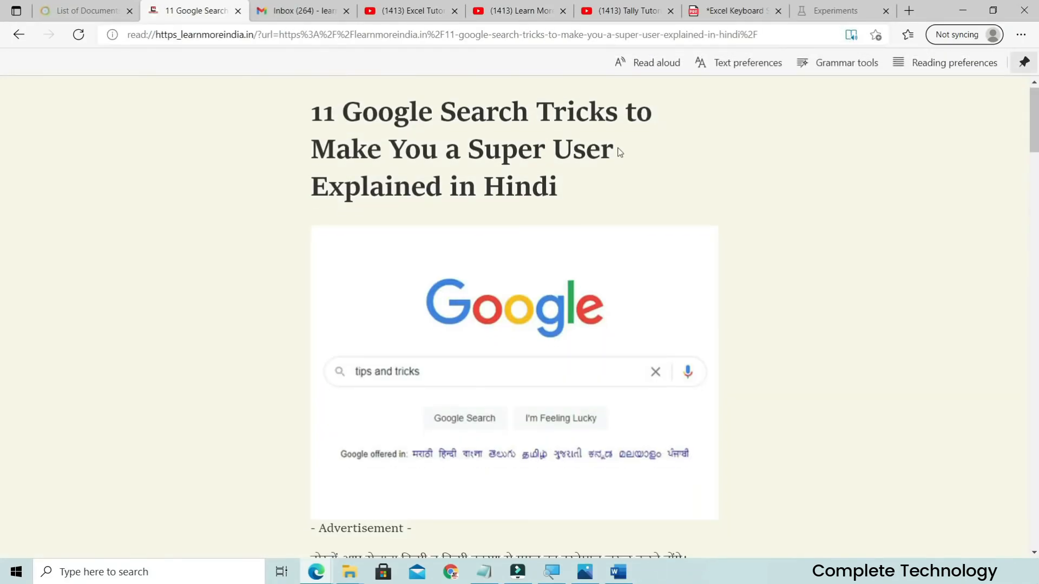
{"action": "scroll", "coordinate": [618, 150], "scroll_direction": "down", "scroll_amount": 6}
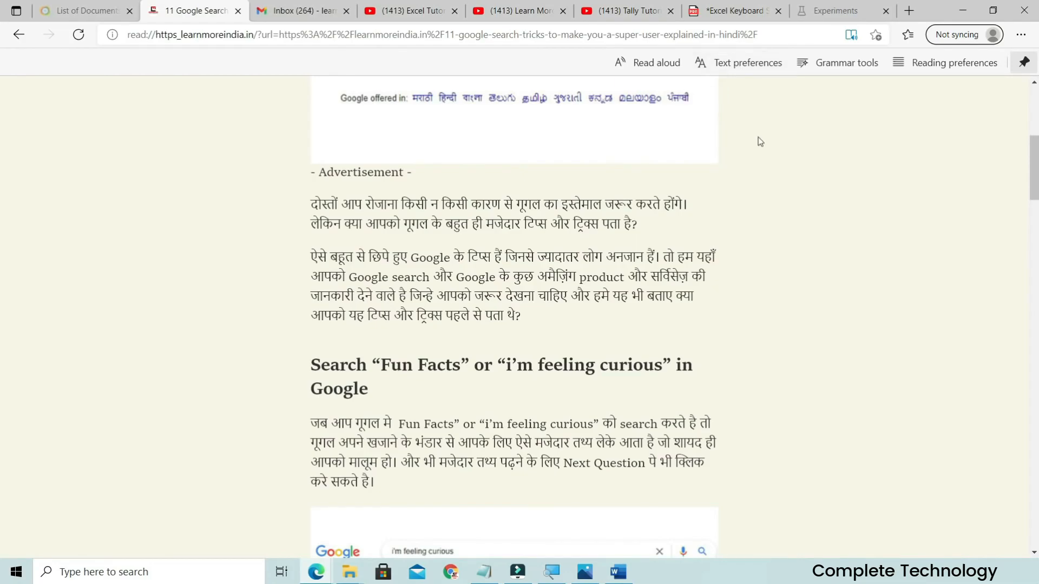
Increase the reader's text size to two notches above Medium, one below Large
{"action": "left_click", "coordinate": [754, 67]}
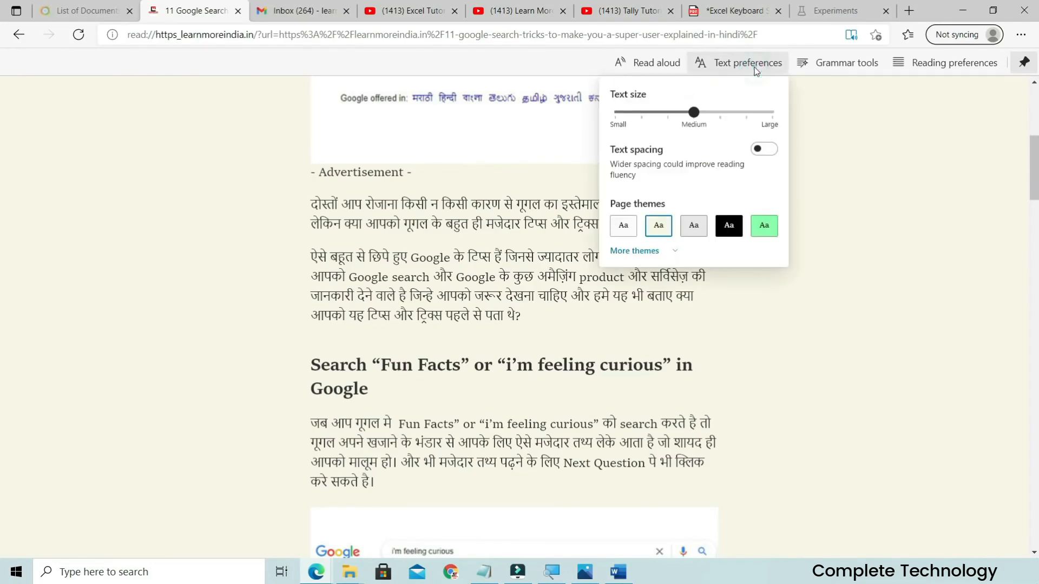
{"action": "left_click_drag", "start_coordinate": [694, 113], "coordinate": [742, 118]}
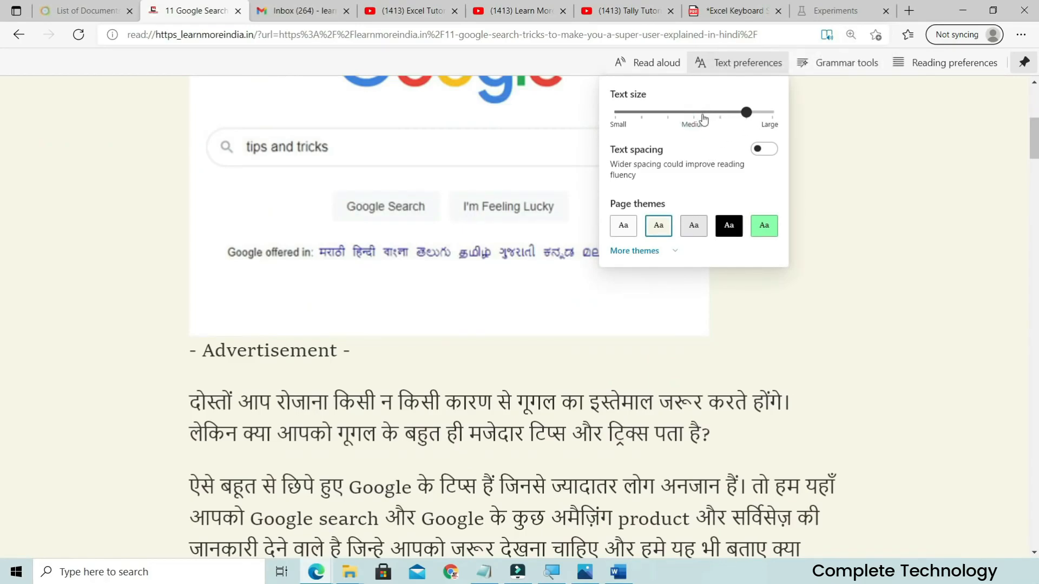
{"action": "scroll", "coordinate": [509, 354], "scroll_direction": "down", "scroll_amount": 4}
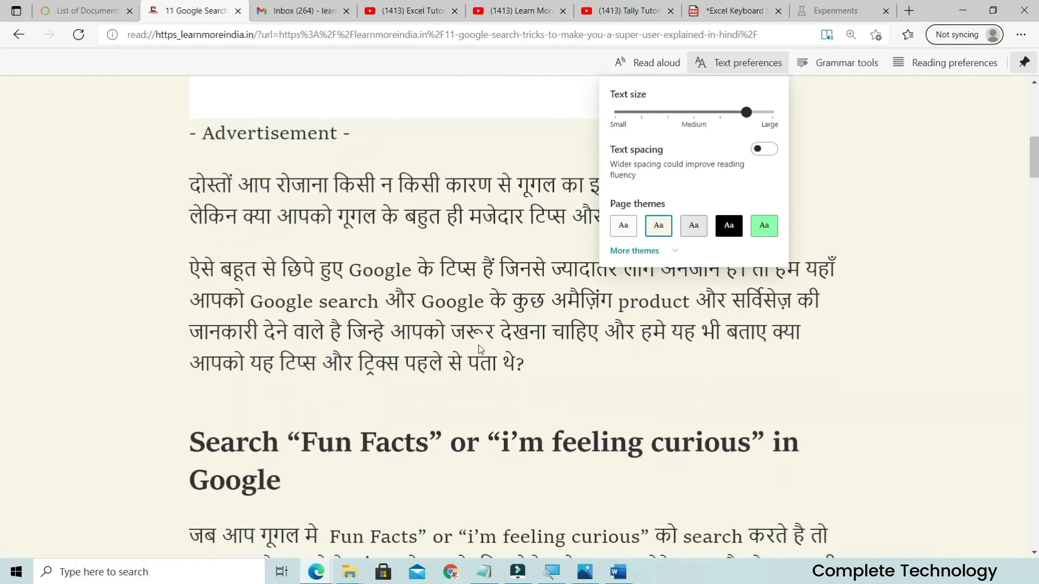
{"action": "left_click", "coordinate": [455, 333]}
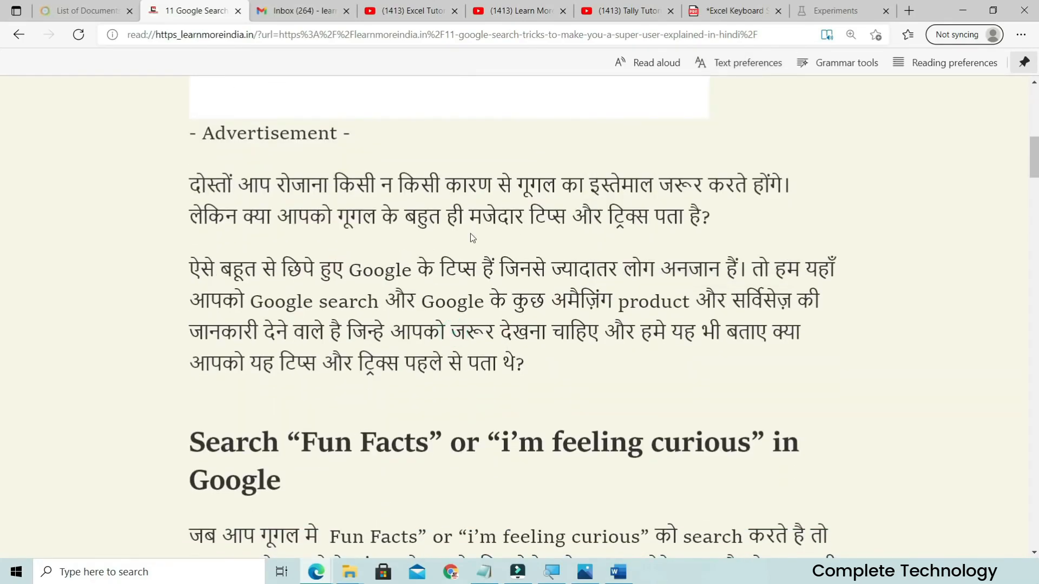
Start reading the article aloud, pause it, and look through the speed setting and available voices
{"action": "left_click", "coordinate": [656, 64]}
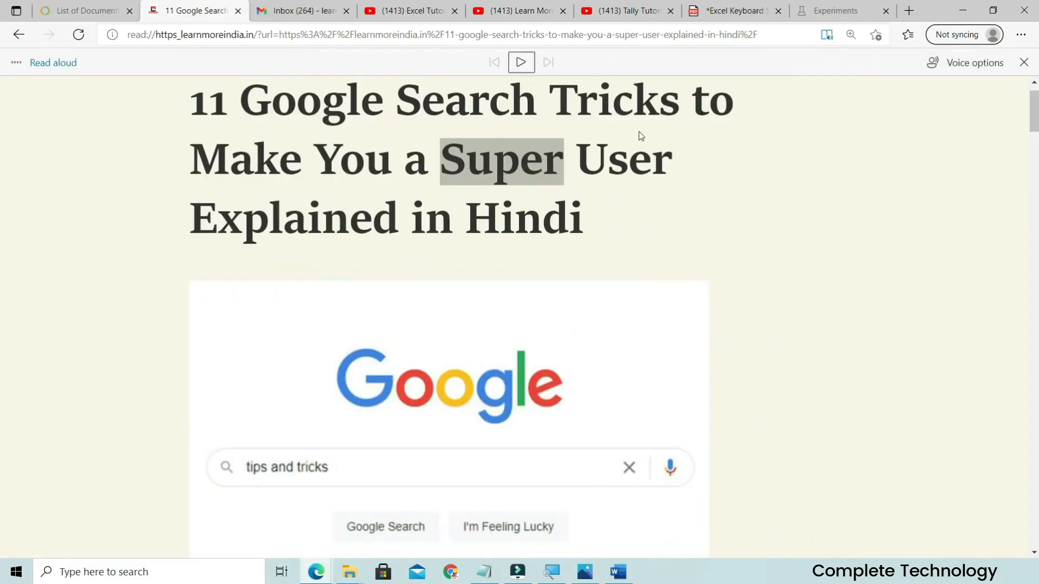
{"action": "left_click", "coordinate": [976, 64]}
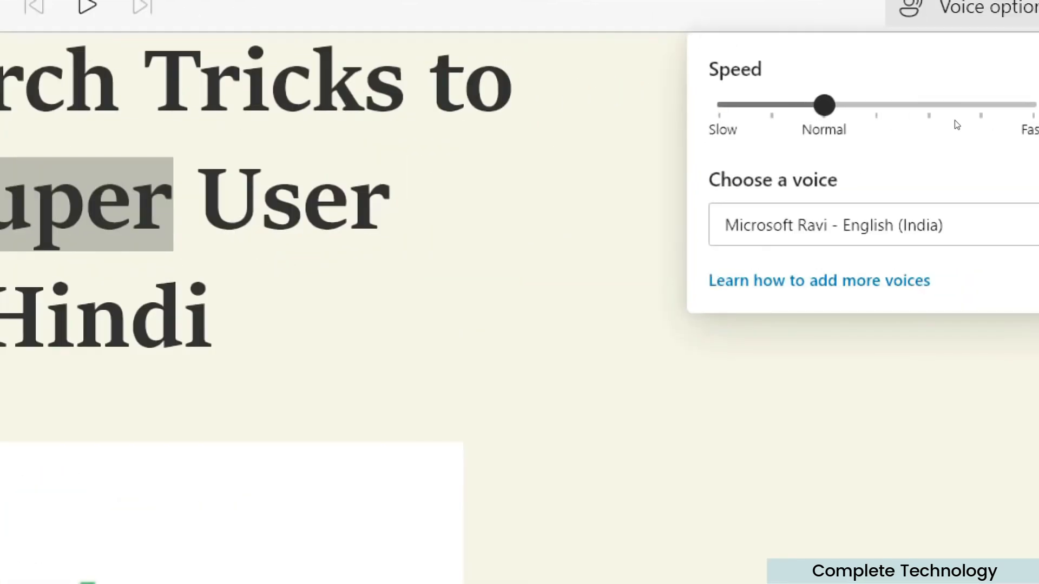
{"action": "left_click", "coordinate": [964, 172]}
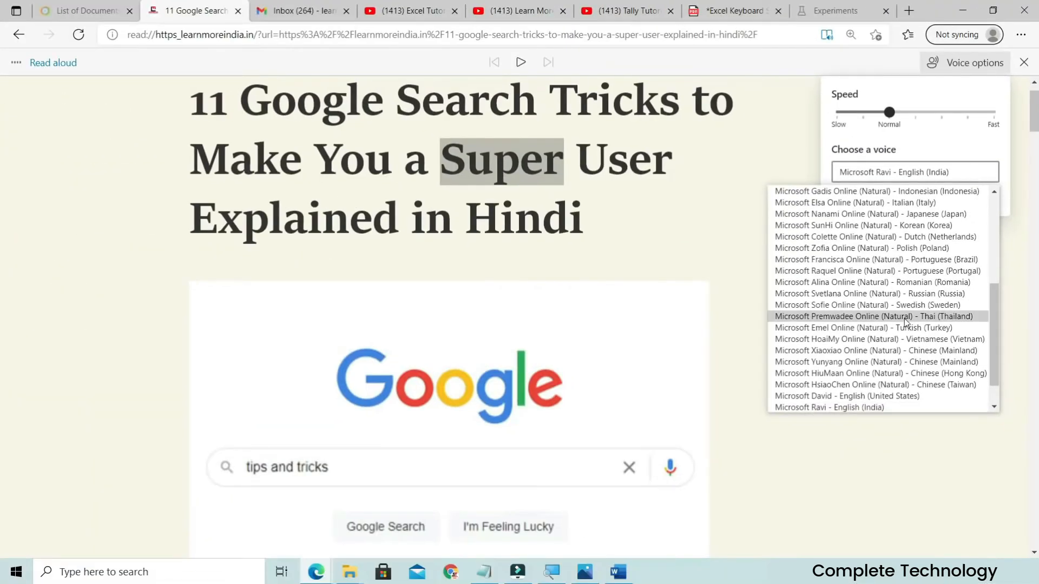
{"action": "left_click", "coordinate": [736, 166]}
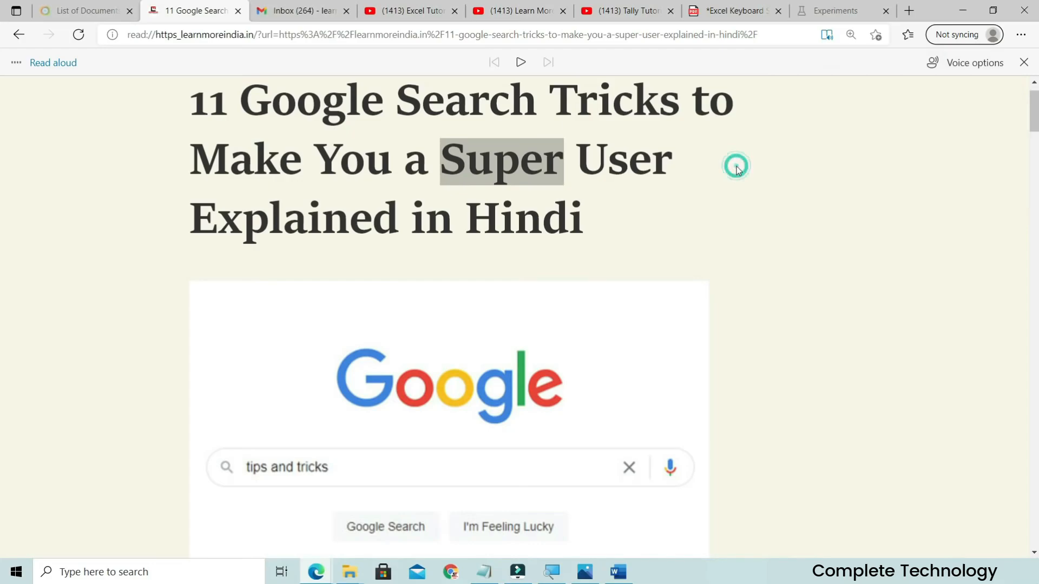
{"action": "scroll", "coordinate": [683, 179], "scroll_direction": "down", "scroll_amount": 8}
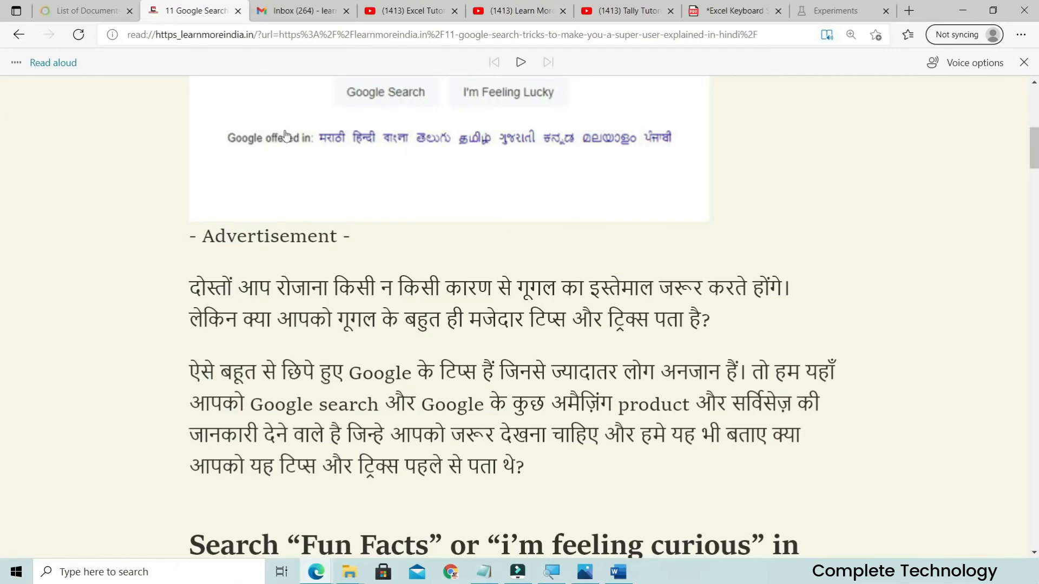
View the Documents Required for GST Registration page and close the browser window
{"action": "left_click", "coordinate": [80, 10]}
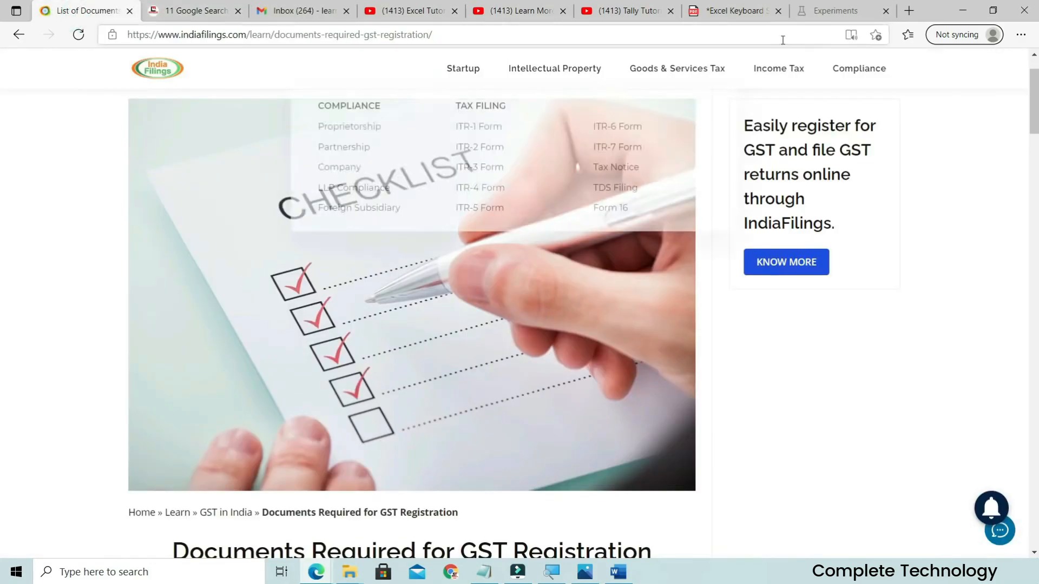
{"action": "left_click", "coordinate": [627, 10]}
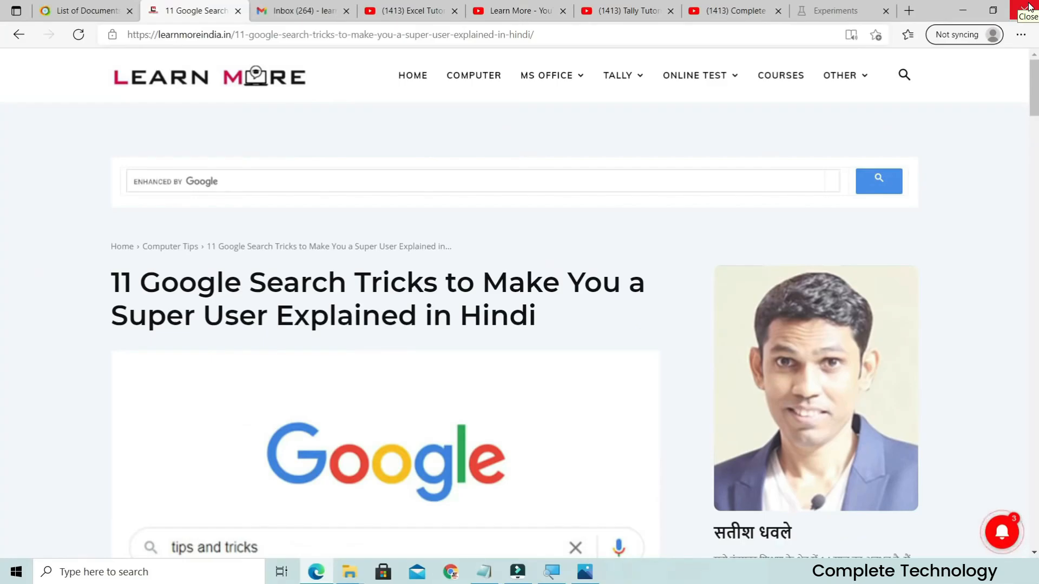
{"action": "left_click", "coordinate": [1021, 11]}
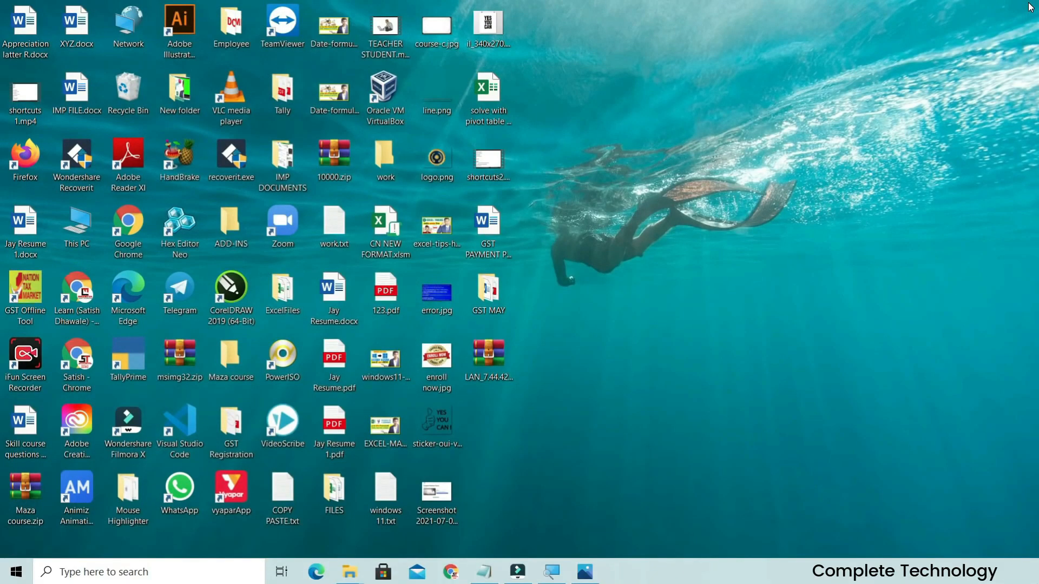
Relaunch Microsoft Edge and restore all tabs from the closed browser window
{"action": "left_click", "coordinate": [316, 571]}
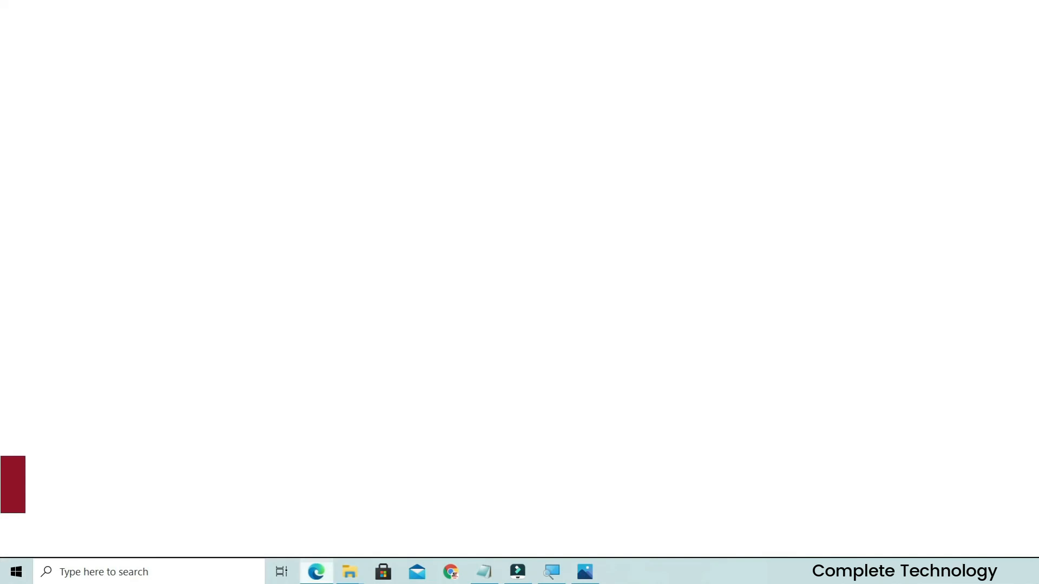
{"action": "key", "text": "ctrl+shift+t"}
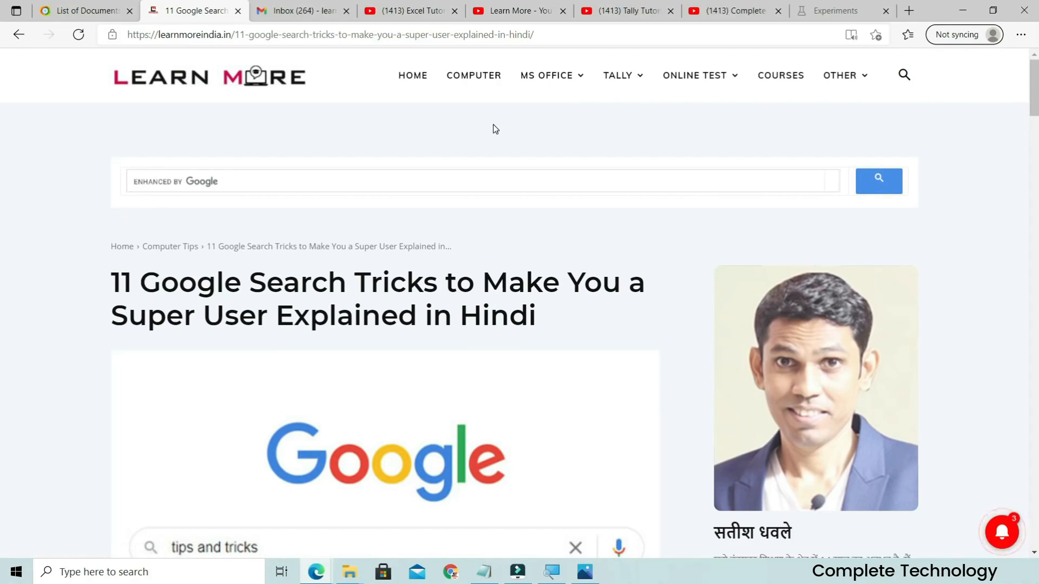
Close the "(1413) Complete" YouTube tab and restore it as the most recently closed tab
{"action": "left_click", "coordinate": [777, 11]}
{"action": "mouse_move", "coordinate": [731, 60]}
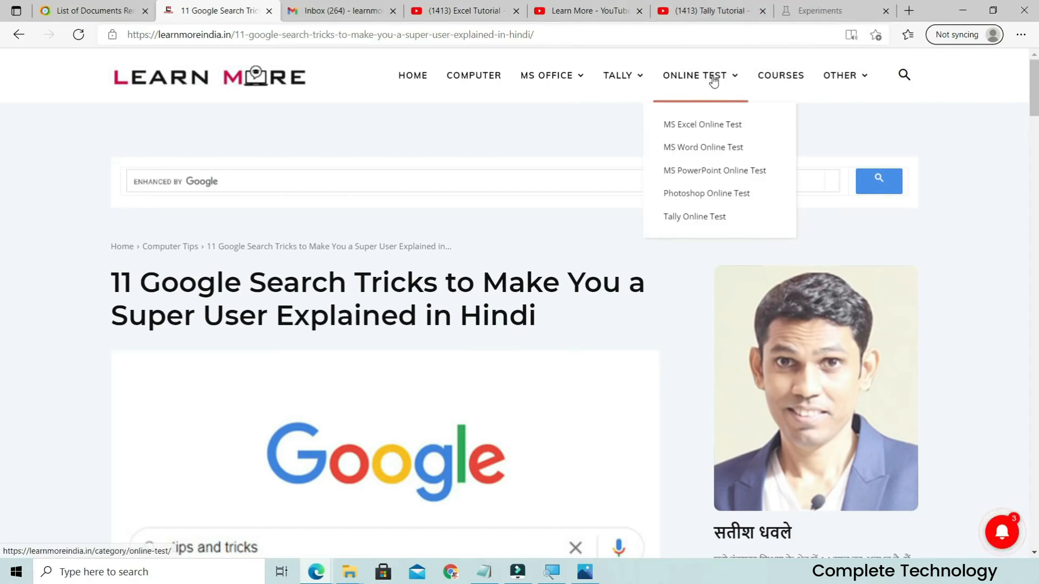
{"action": "key", "text": "ctrl+shift+t"}
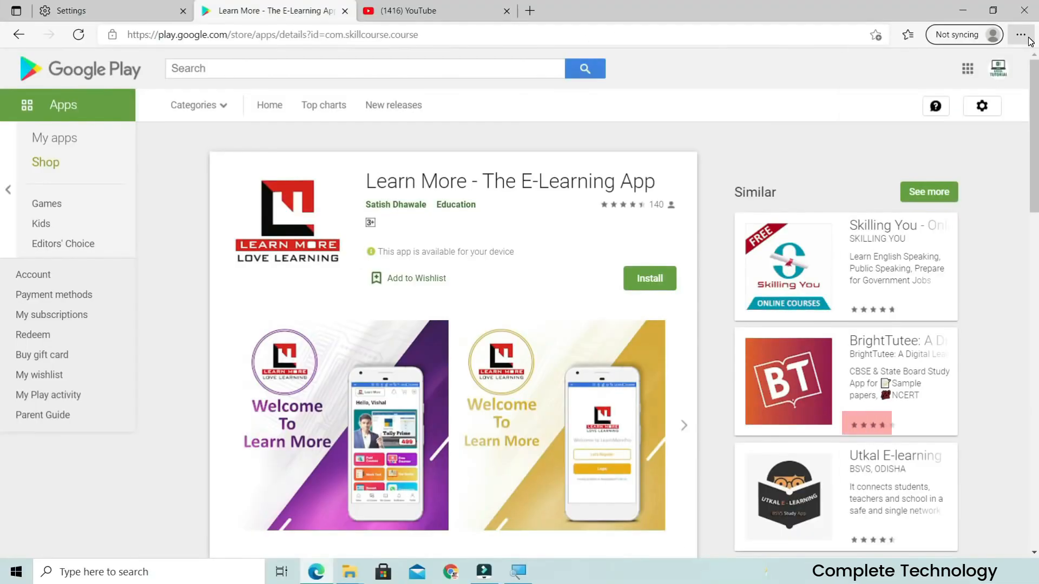
In the browser's Appearance settings, enable the downloads and history buttons for the toolbar
{"action": "left_click", "coordinate": [1027, 39]}
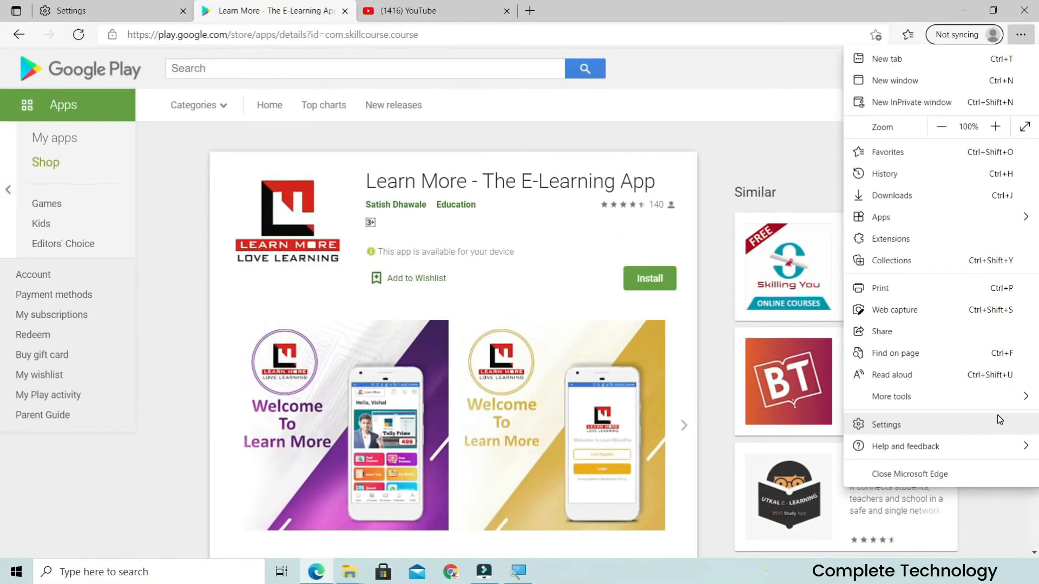
{"action": "left_click", "coordinate": [1001, 425]}
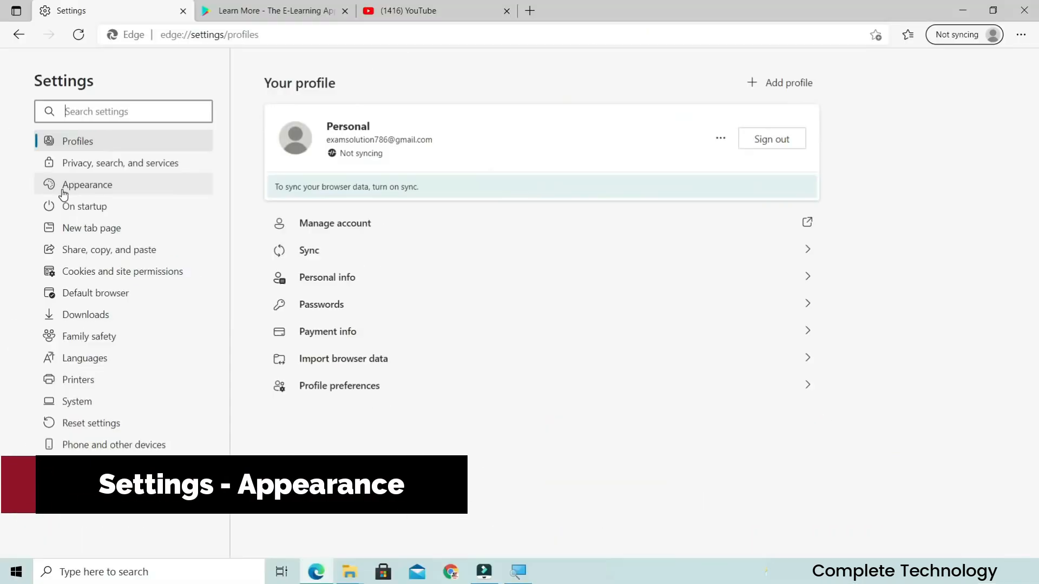
{"action": "left_click", "coordinate": [63, 187]}
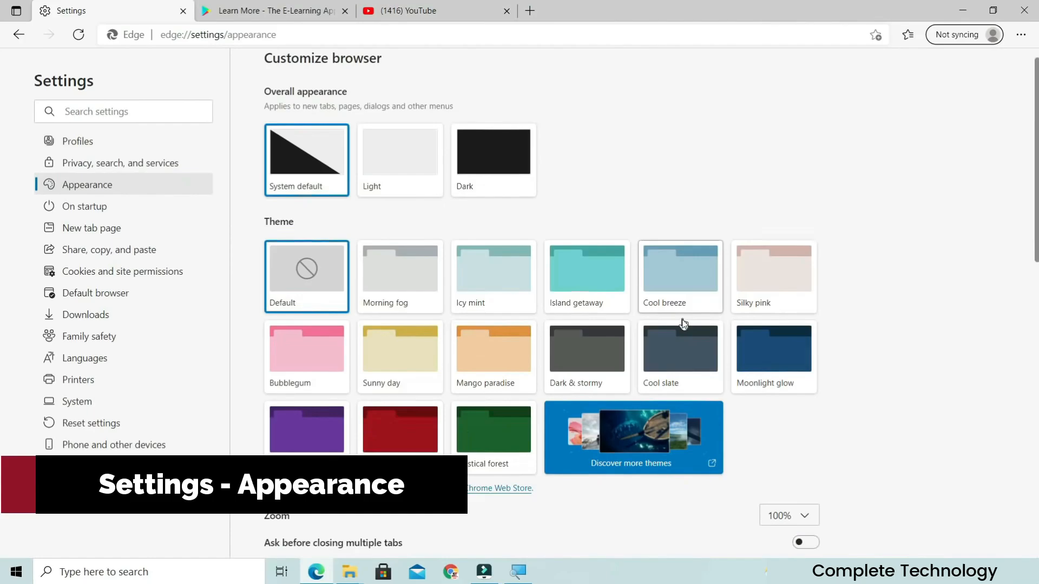
{"action": "scroll", "coordinate": [683, 327], "scroll_direction": "down", "scroll_amount": 10}
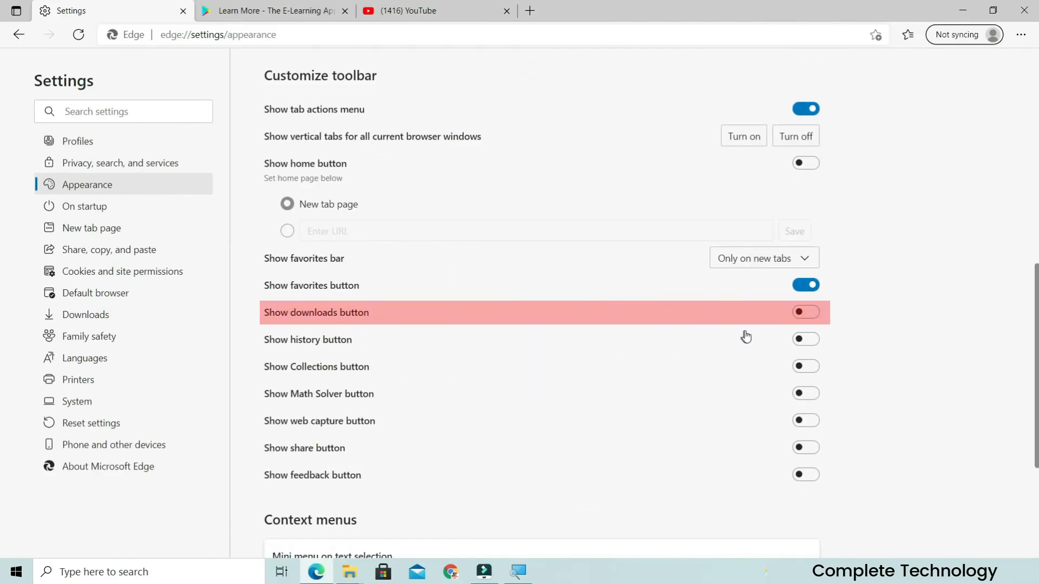
{"action": "left_click", "coordinate": [805, 314]}
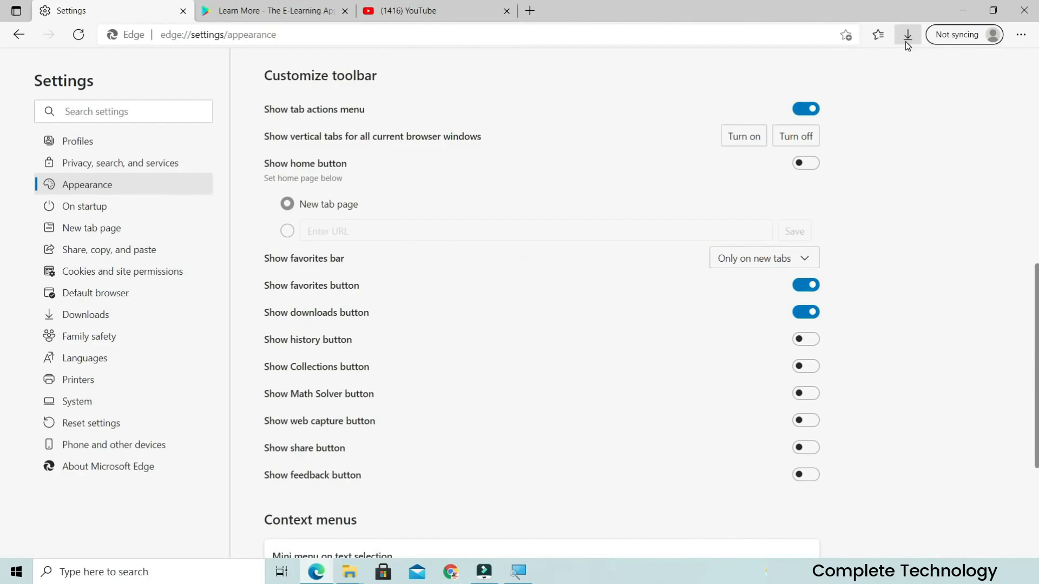
{"action": "left_click", "coordinate": [811, 340]}
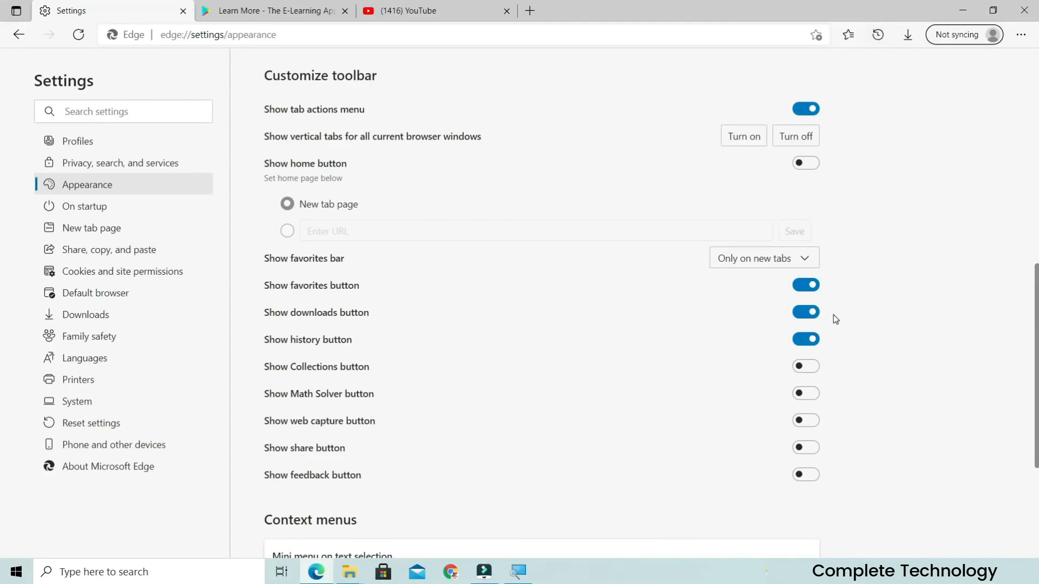
Enable the Collections button for the toolbar and briefly open and close the Collections pane
{"action": "left_click", "coordinate": [813, 372]}
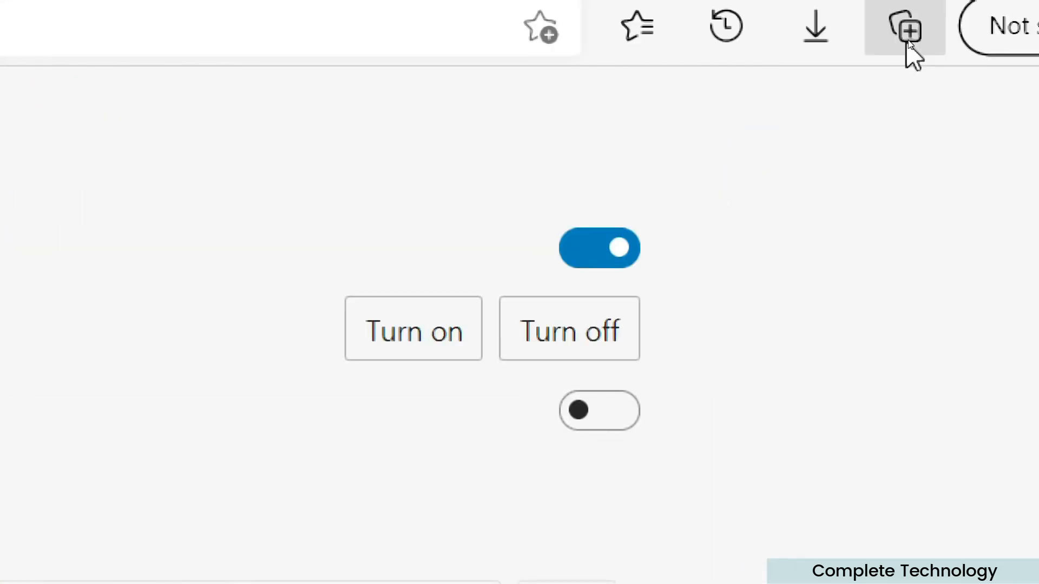
{"action": "left_click", "coordinate": [907, 39]}
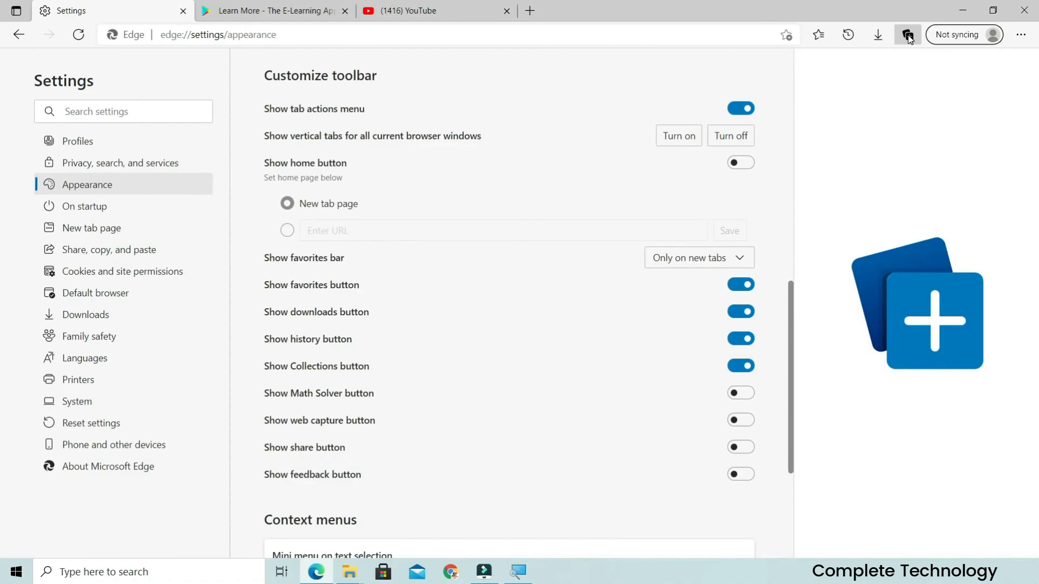
{"action": "left_click", "coordinate": [907, 36]}
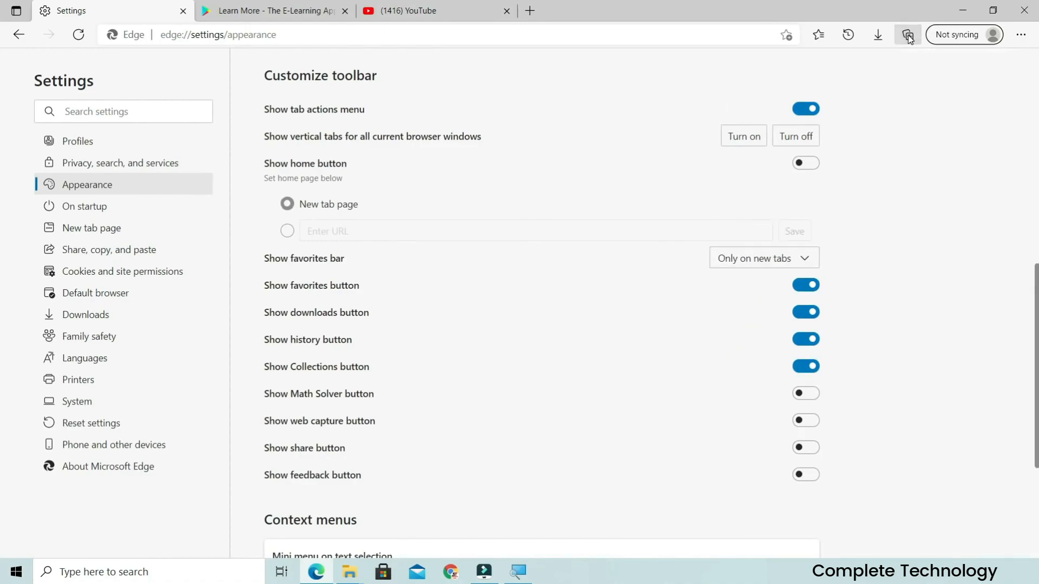
Enable the Math Solver, web capture, share and feedback buttons for the toolbar
{"action": "left_click", "coordinate": [811, 395]}
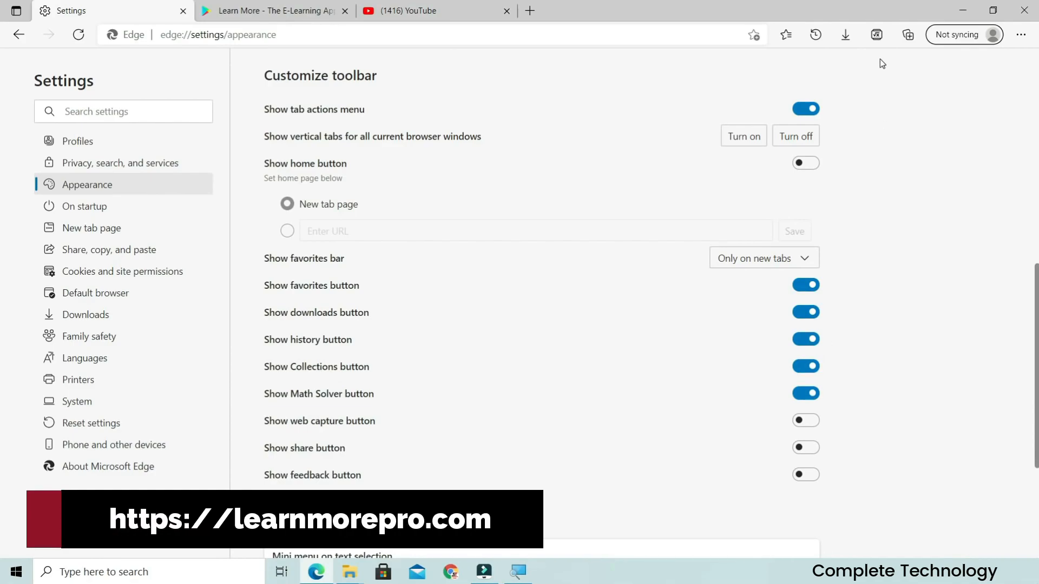
{"action": "left_click", "coordinate": [806, 422]}
{"action": "left_click", "coordinate": [806, 449]}
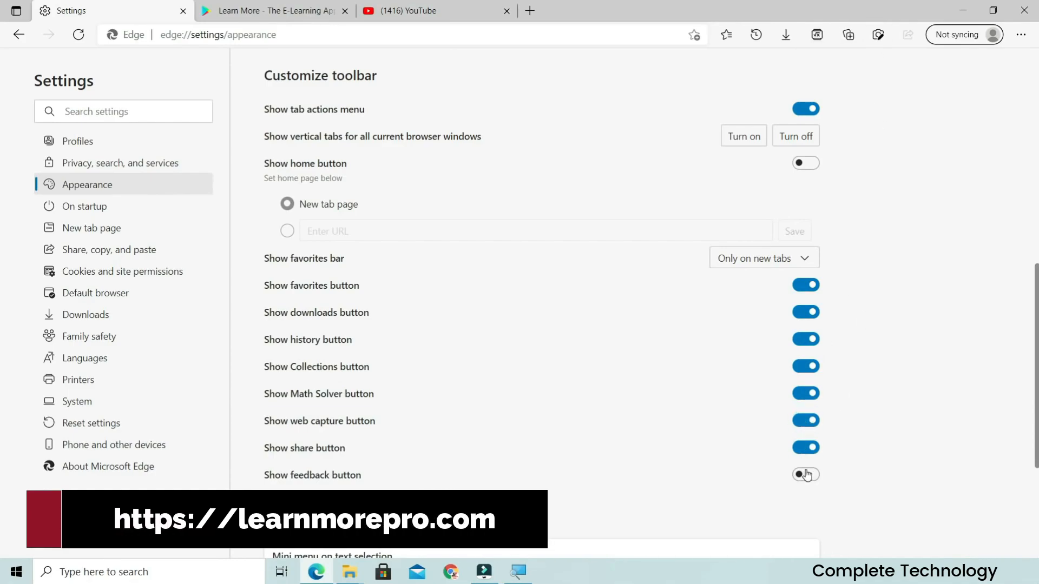
{"action": "left_click", "coordinate": [806, 478]}
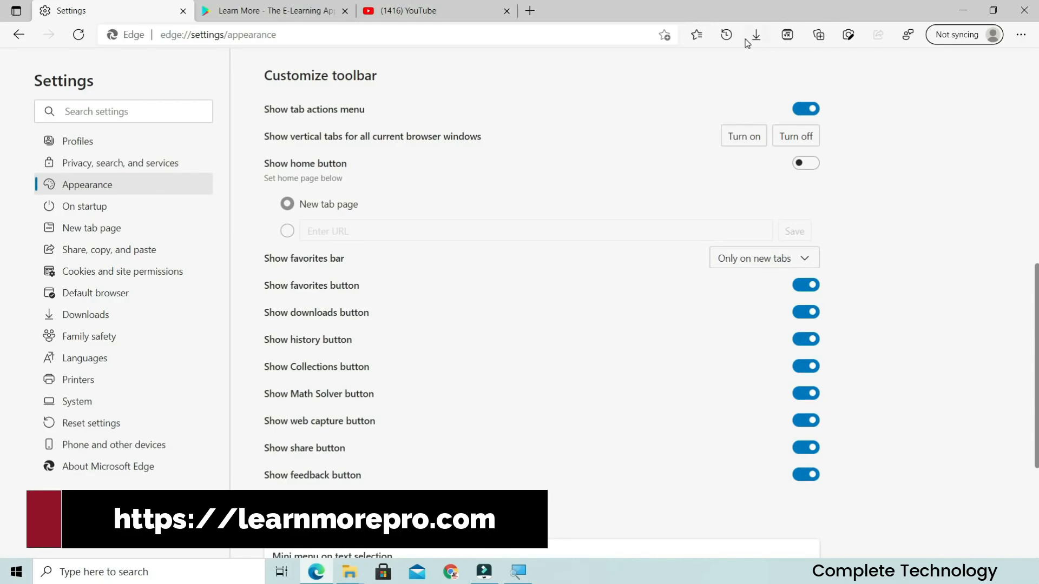